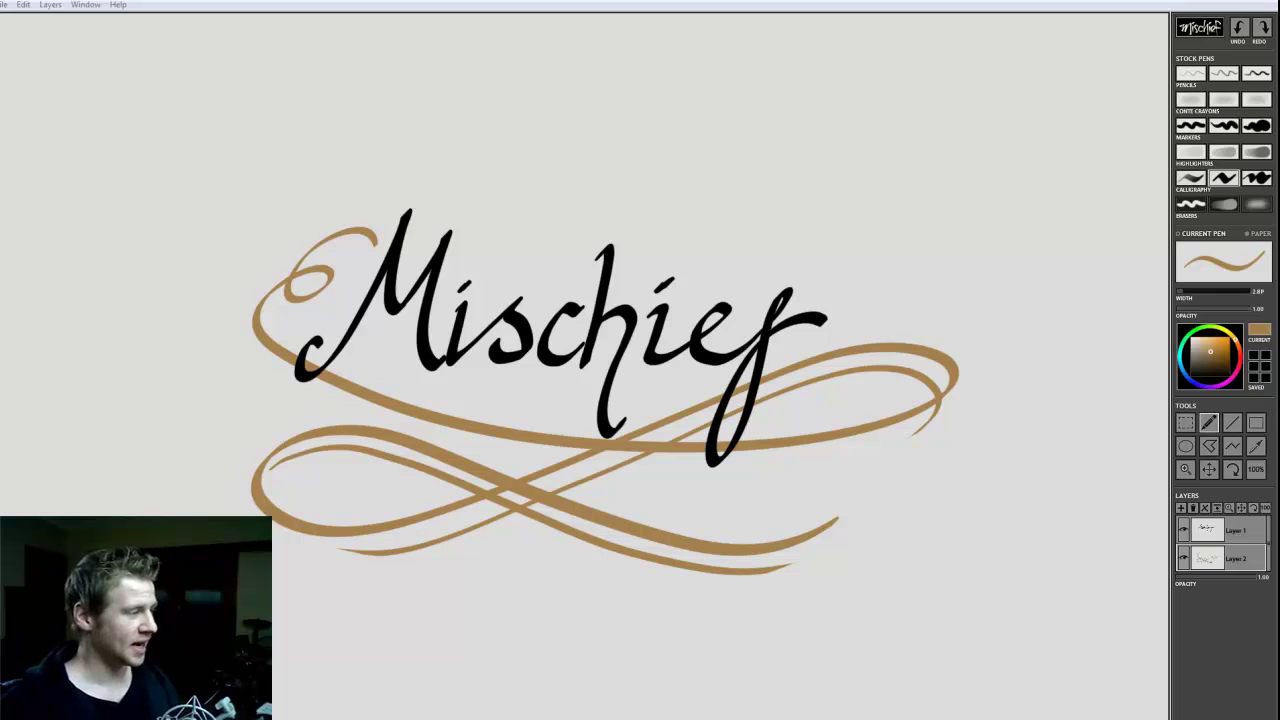
pyautogui.click(817, 3)
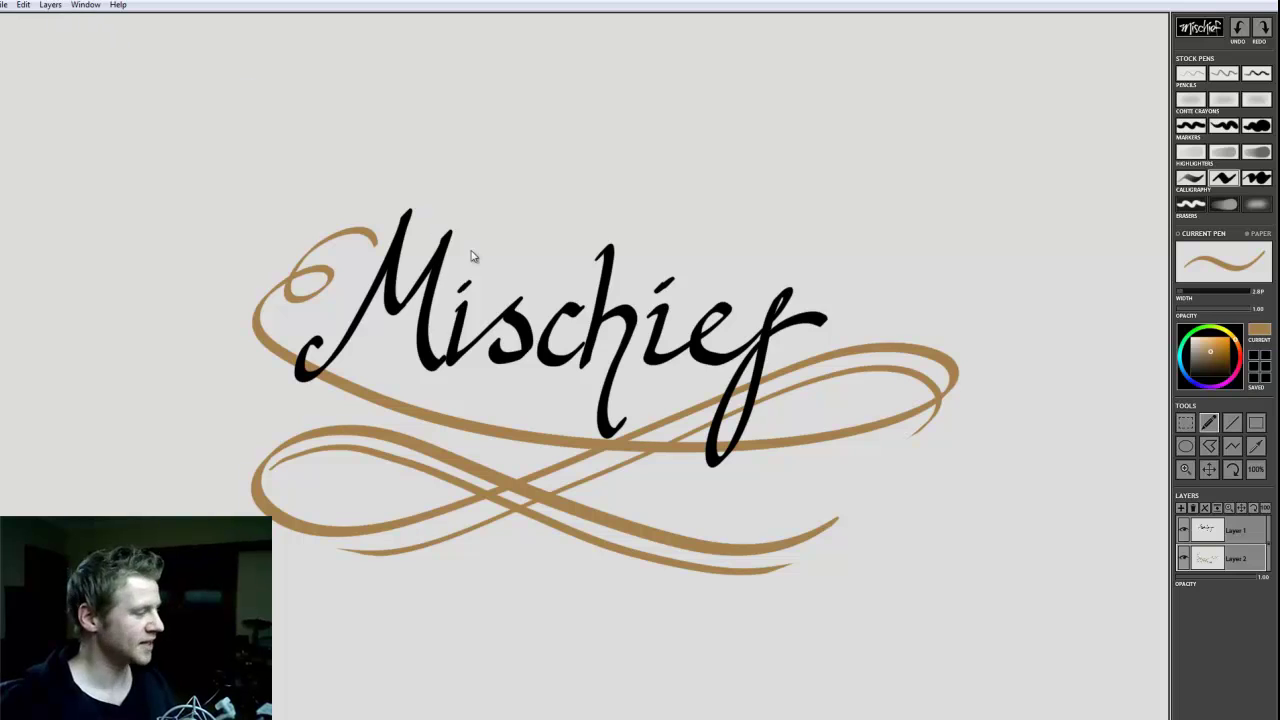
pyautogui.press('z')
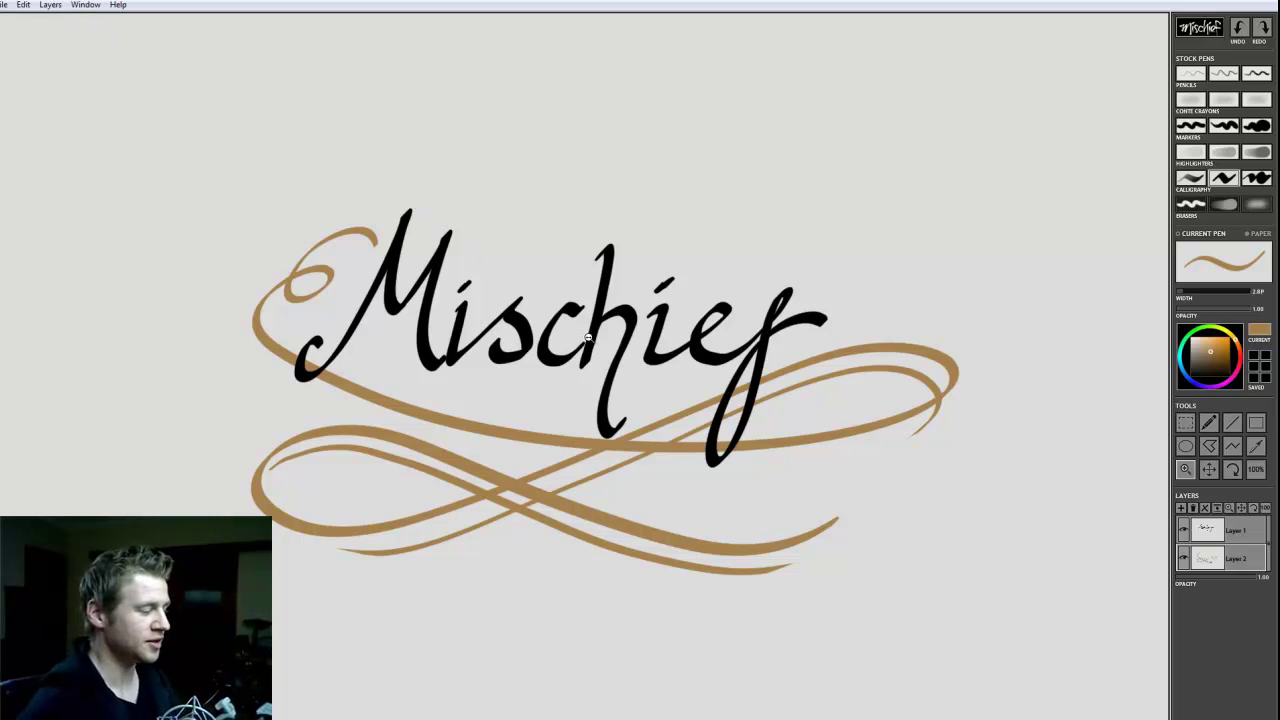
pyautogui.moveTo(587, 339)
pyautogui.mouseDown()
pyautogui.moveTo(700, 355)
pyautogui.moveTo(894, 334)
pyautogui.moveTo(651, 374)
pyautogui.moveTo(638, 382)
pyautogui.moveTo(646, 408)
pyautogui.mouseUp()
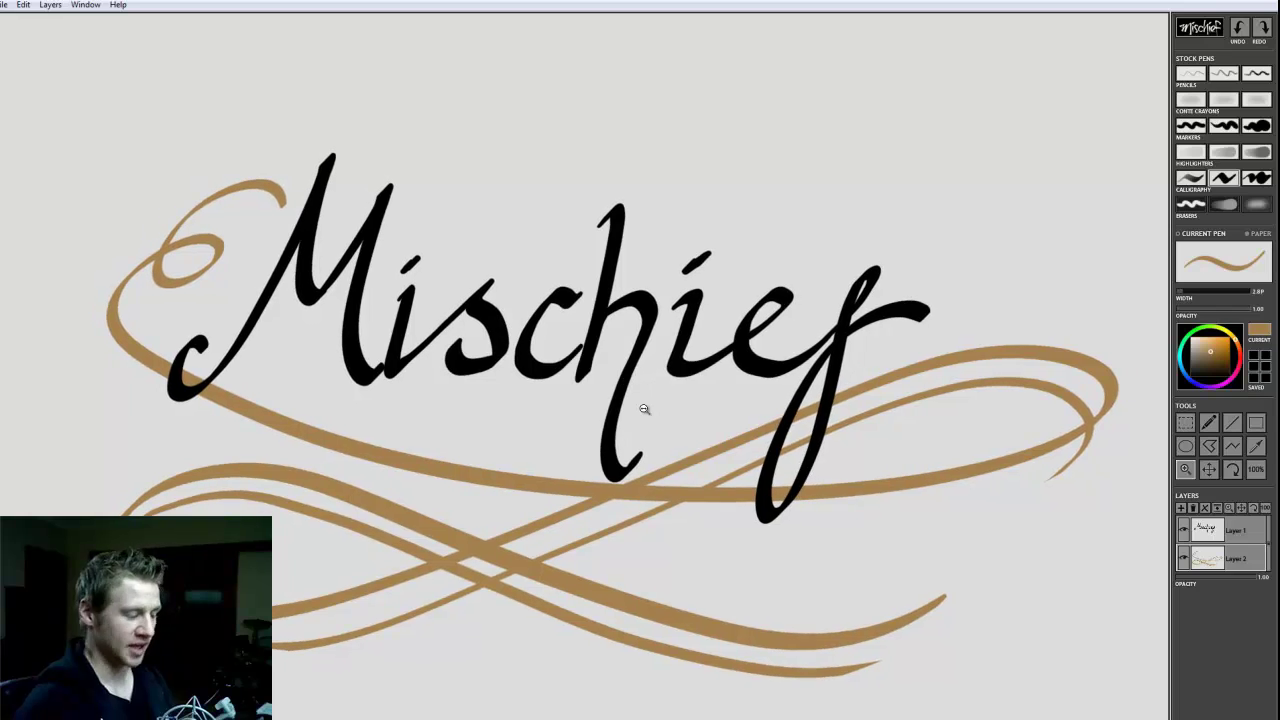
pyautogui.press('b')
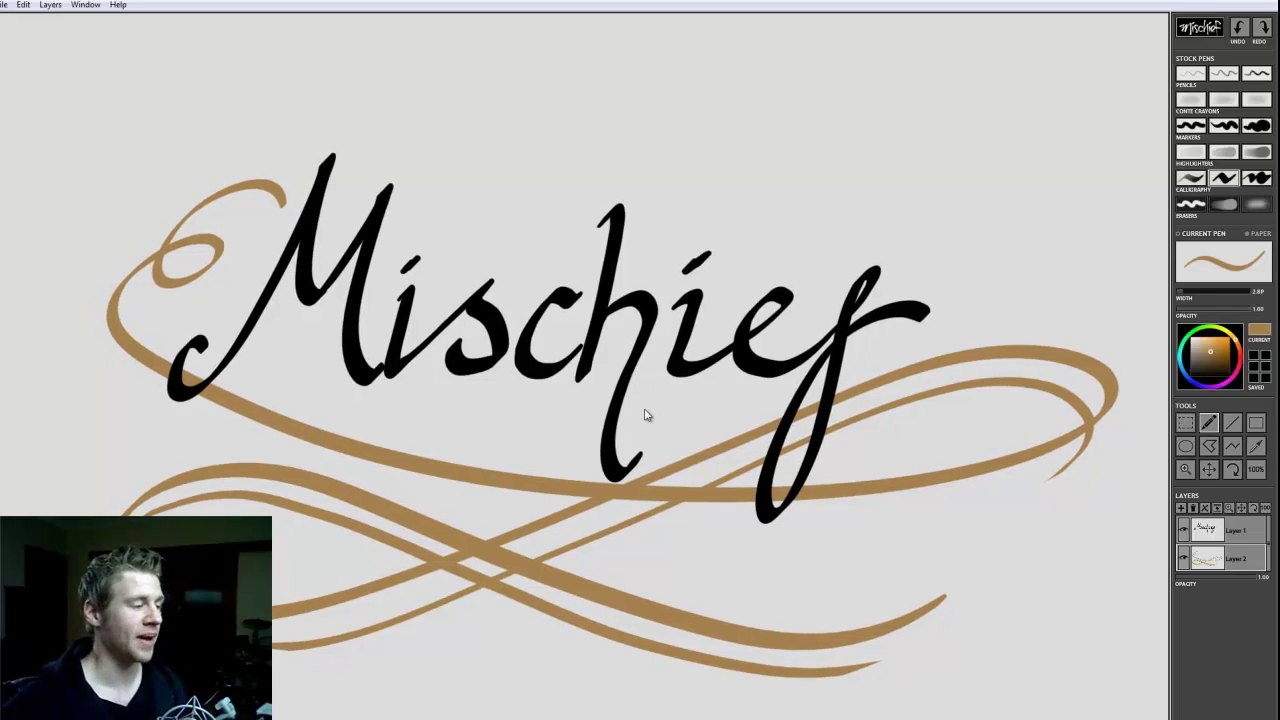
# Set the cursor style to Crosshair in the preferences, keeping Default freehand curve smoothing.
pyautogui.click(25, 5)
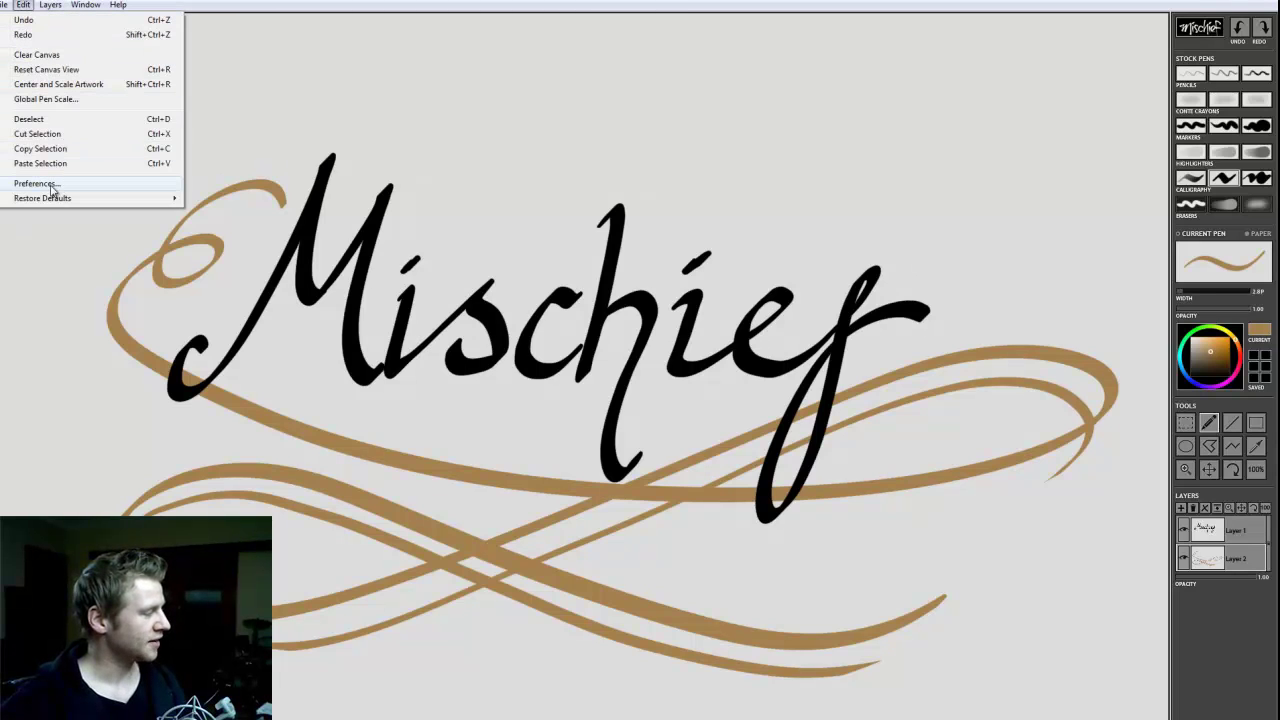
pyautogui.click(40, 184)
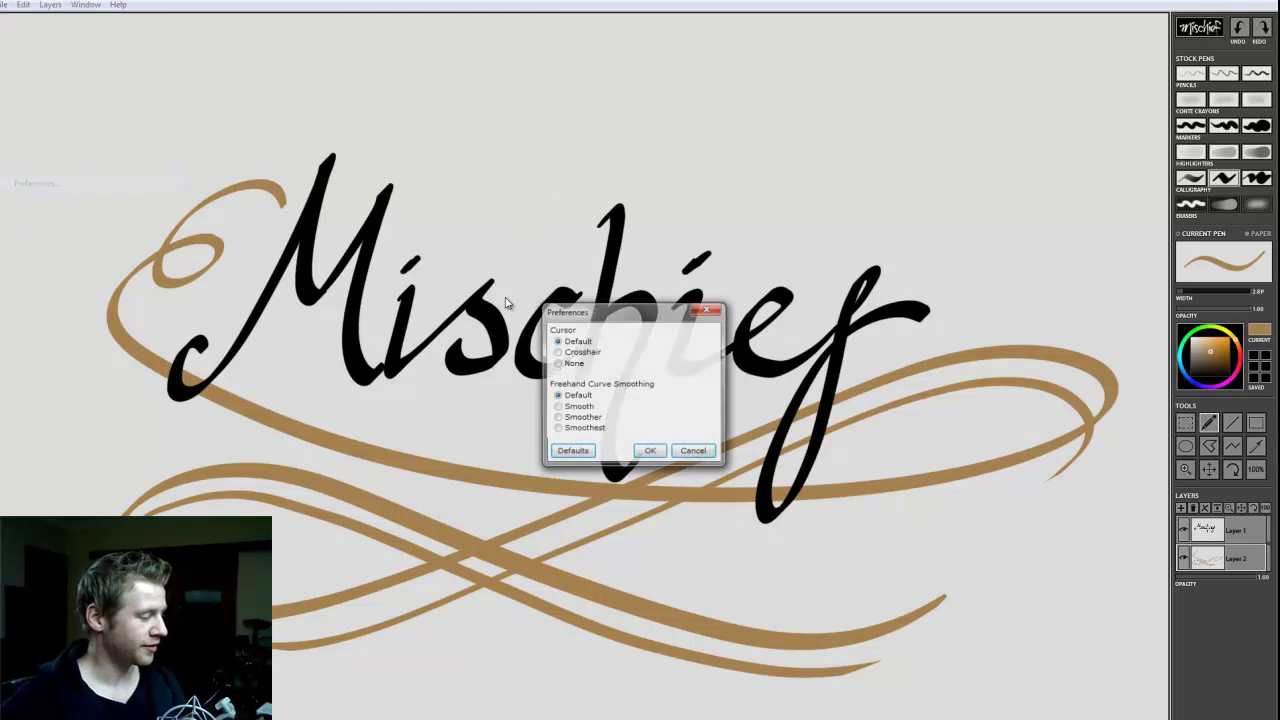
pyautogui.click(558, 352)
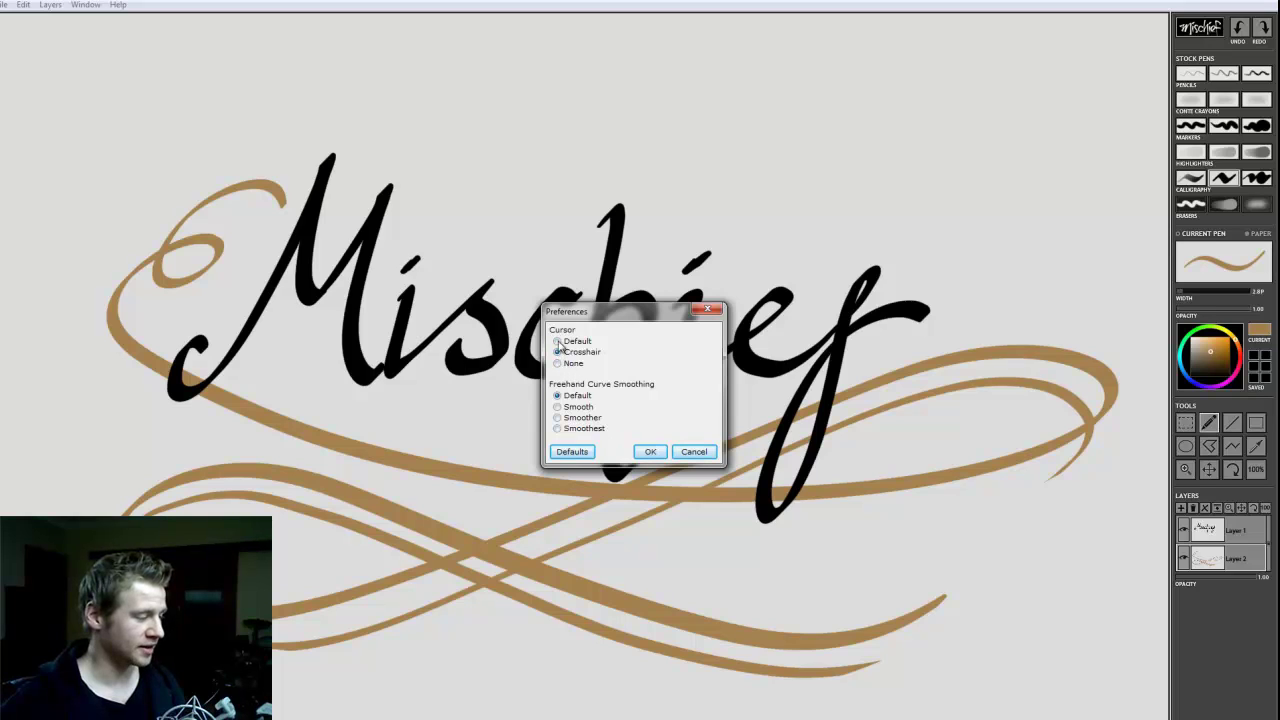
pyautogui.click(650, 452)
pyautogui.click(50, 5)
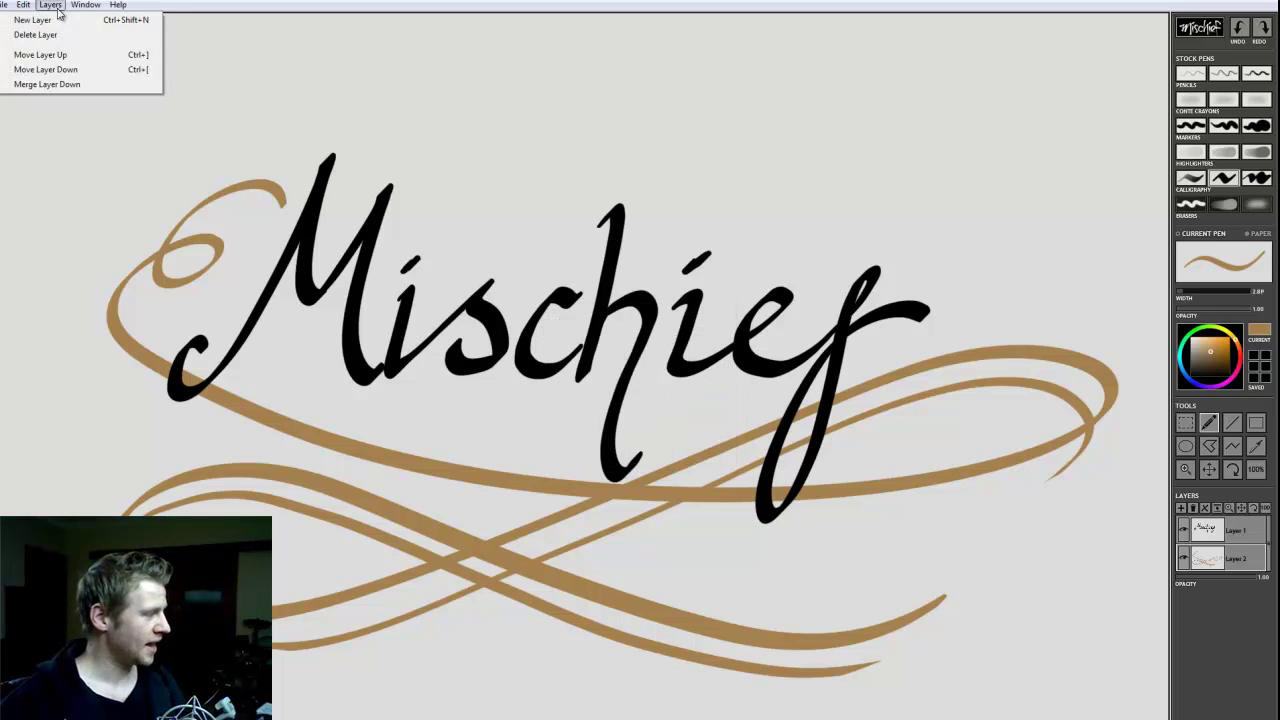
pyautogui.click(55, 6)
pyautogui.click(85, 5)
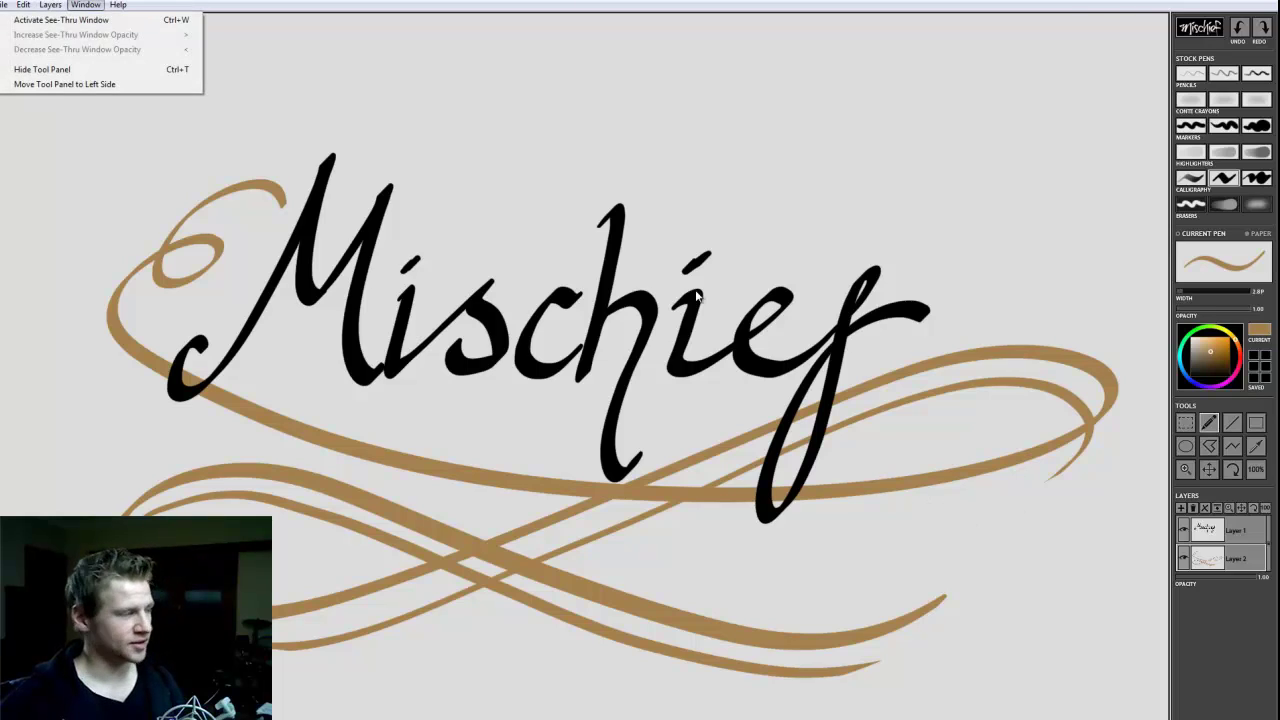
pyautogui.click(110, 5)
pyautogui.click(90, 5)
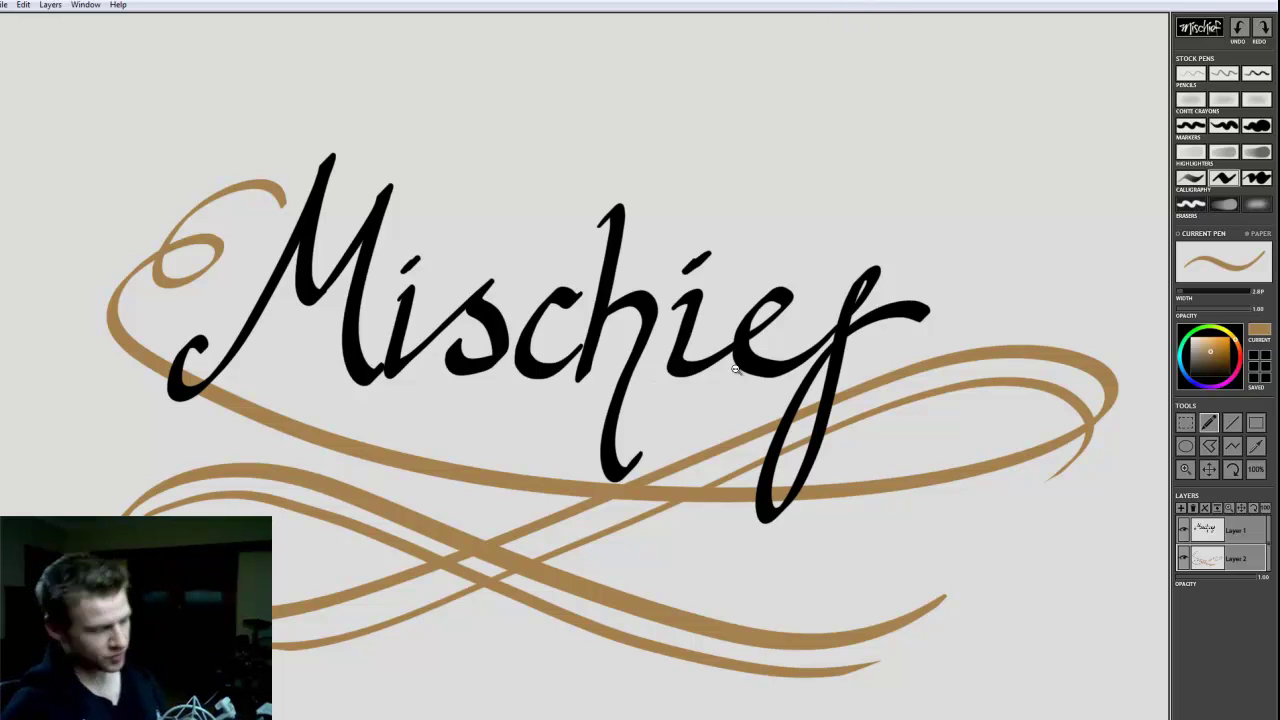
pyautogui.press('z')
pyautogui.moveTo(664, 393); pyautogui.dragTo(649, 395)
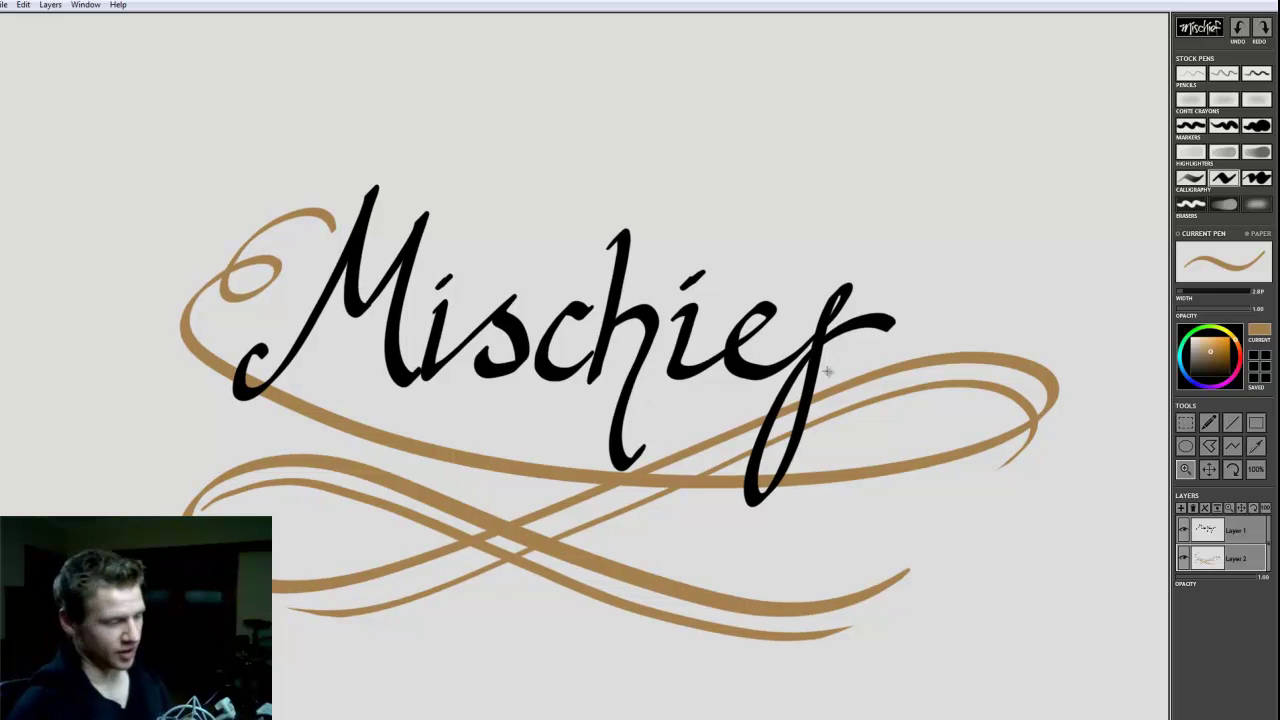
pyautogui.press('b')
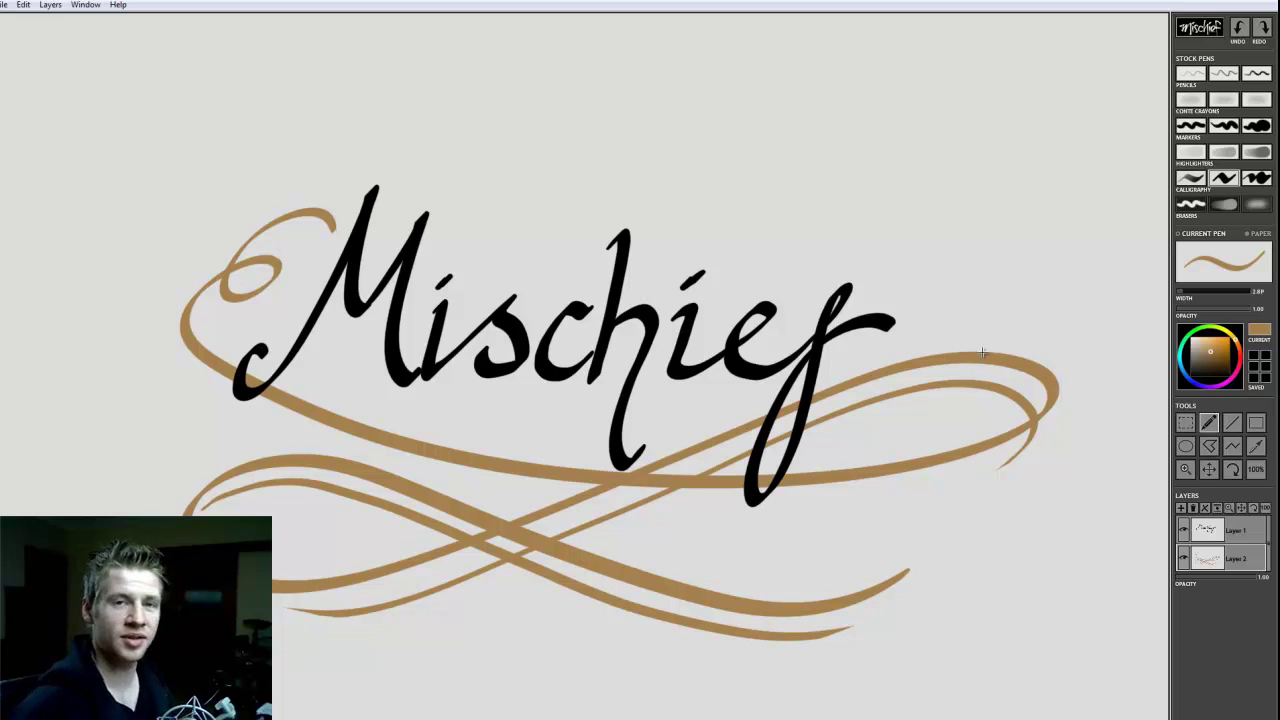
# Select the lightest stock pencil and reframe the Mischief lettering on the canvas.
pyautogui.click(1192, 74)
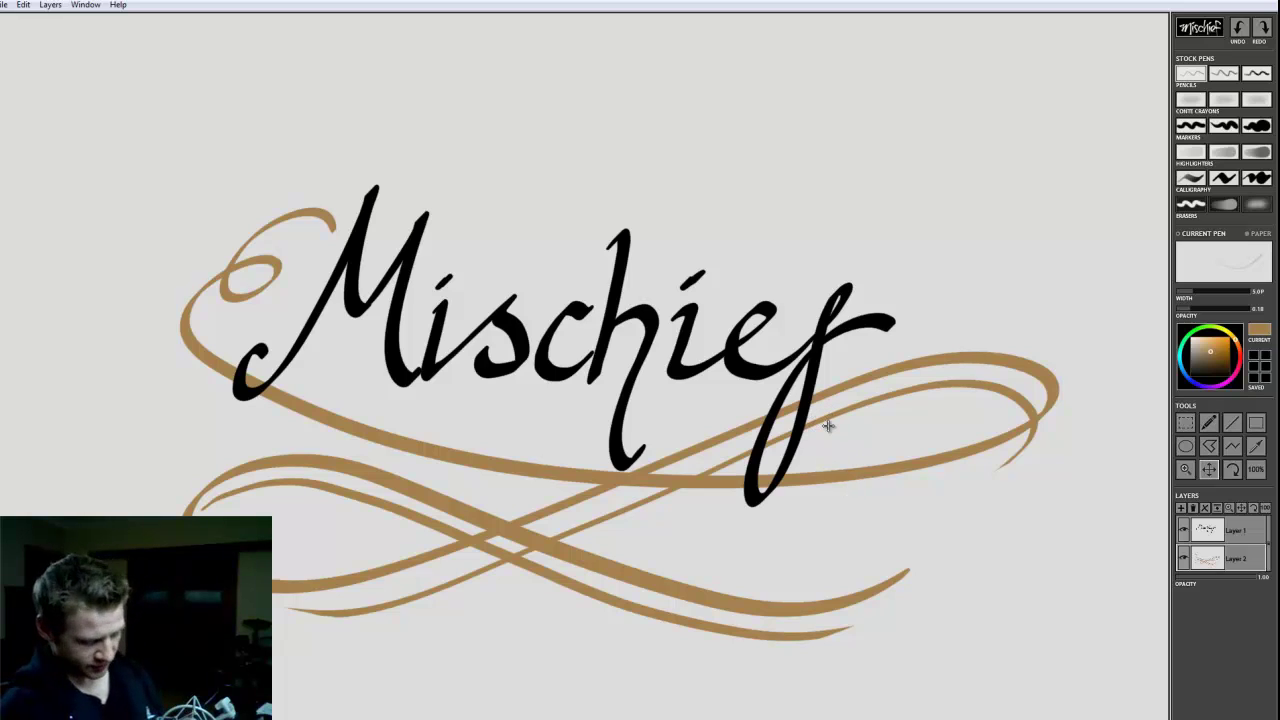
pyautogui.press('z')
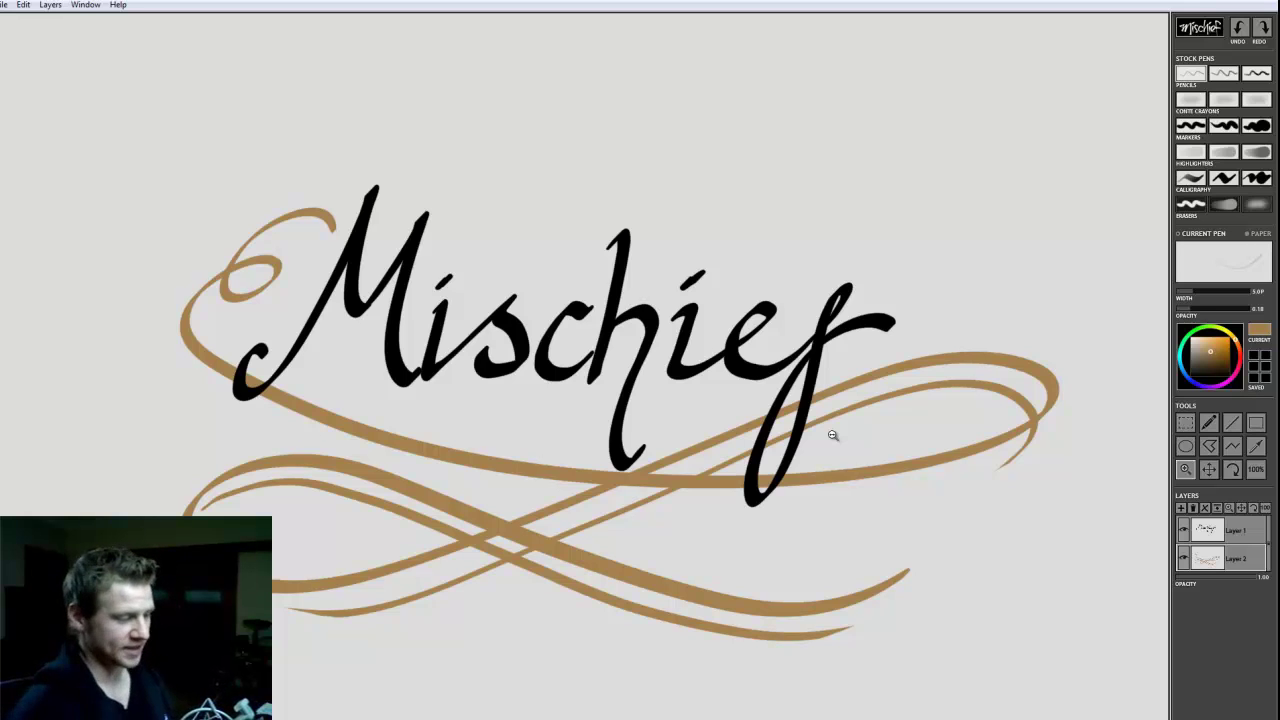
pyautogui.moveTo(588, 348)
pyautogui.mouseDown()
pyautogui.moveTo(640, 344)
pyautogui.moveTo(577, 351)
pyautogui.moveTo(591, 356)
pyautogui.mouseUp()
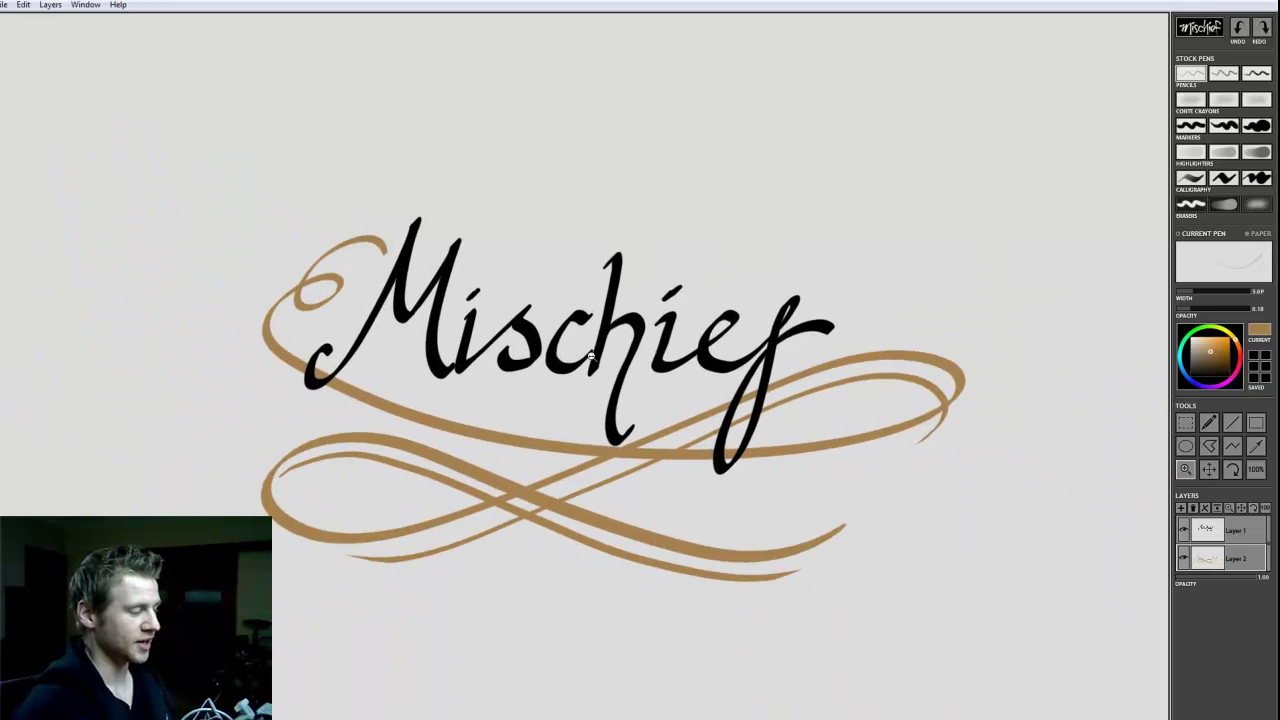
pyautogui.scroll(2, 590, 355)
pyautogui.scroll(-4, 580, 350)
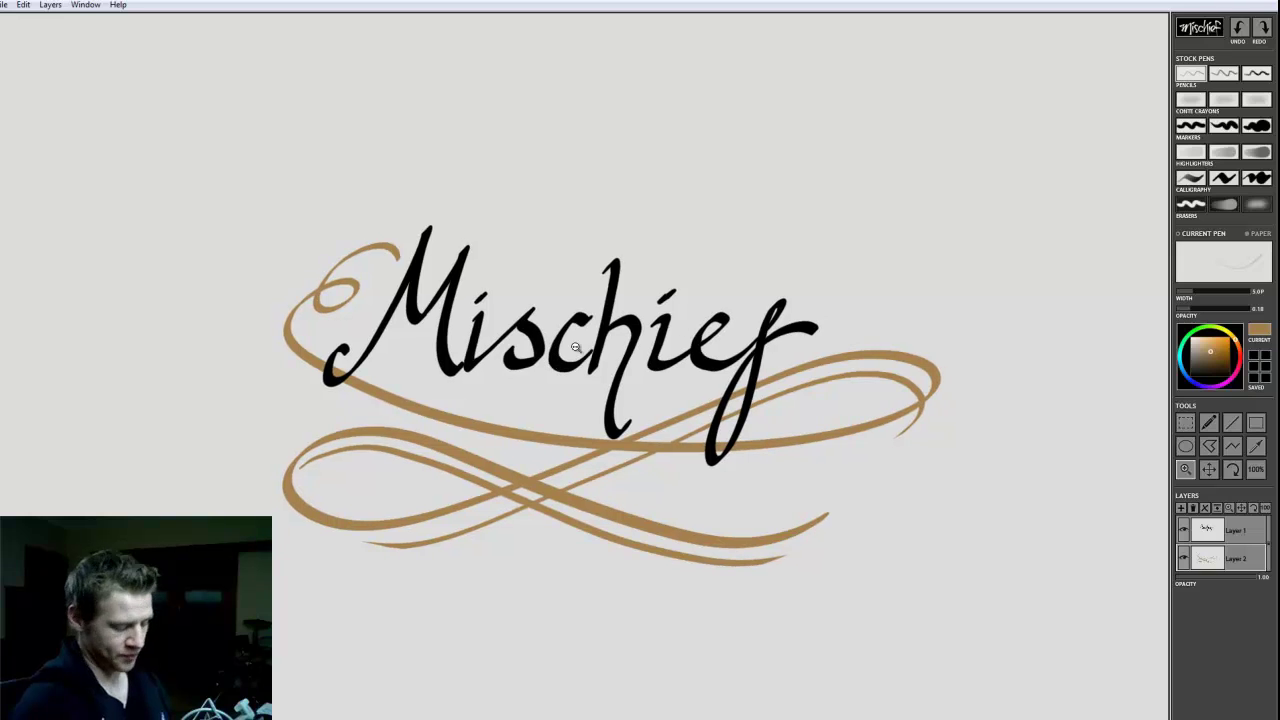
pyautogui.press('space')
pyautogui.moveTo(700, 336); pyautogui.dragTo(720, 435)
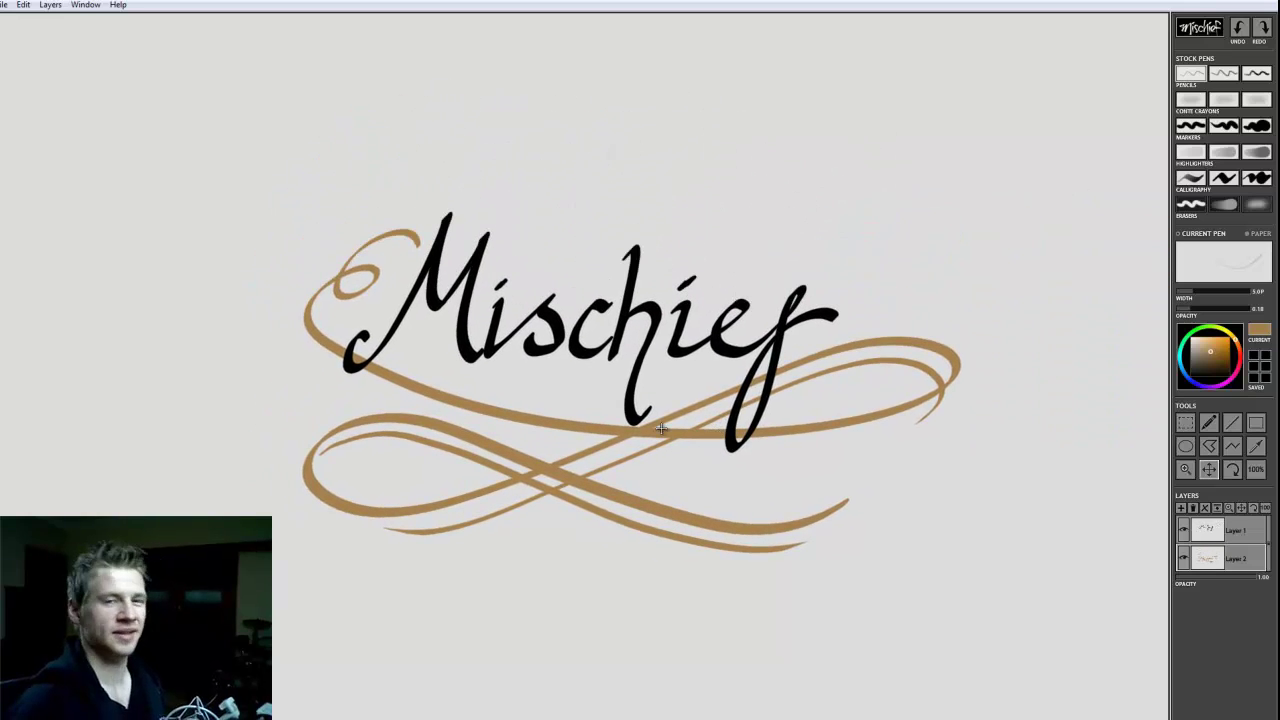
pyautogui.moveTo(733, 350); pyautogui.dragTo(751, 376)
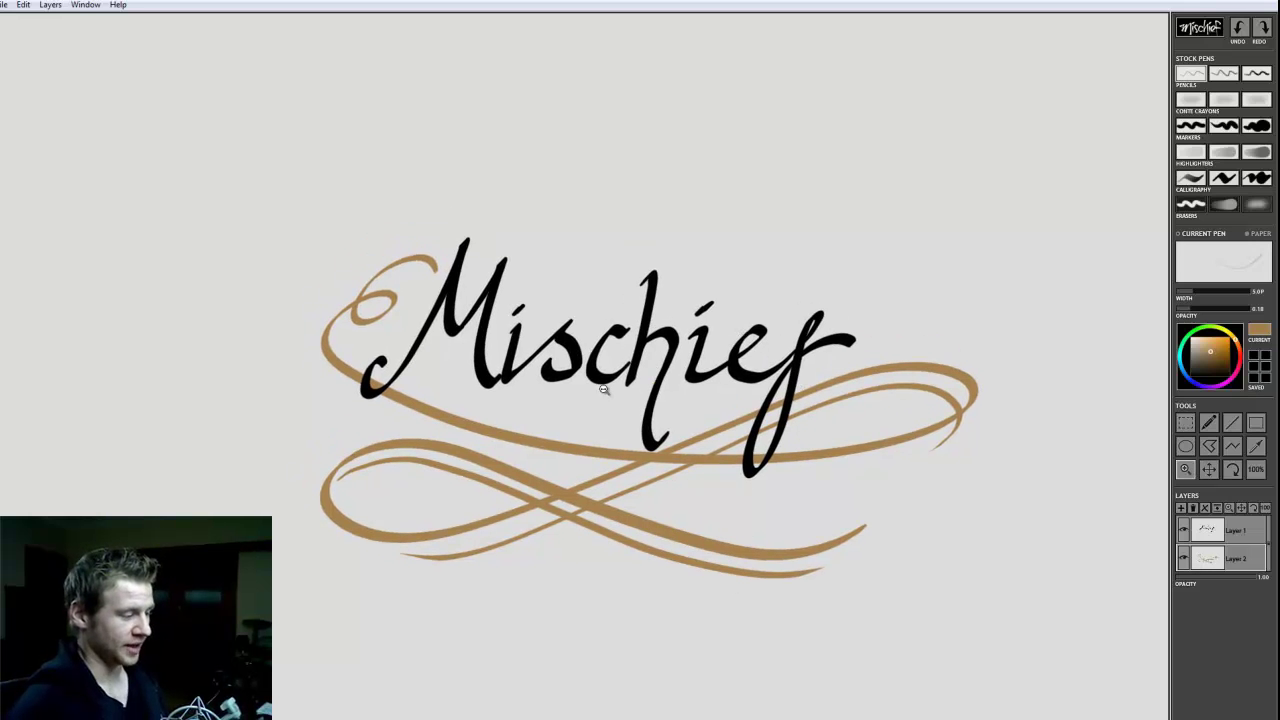
# Magnify the opening inside a letter's loop until only blank canvas fills the view, and ready the pen for drawing.
pyautogui.scroll(10, 753, 340)
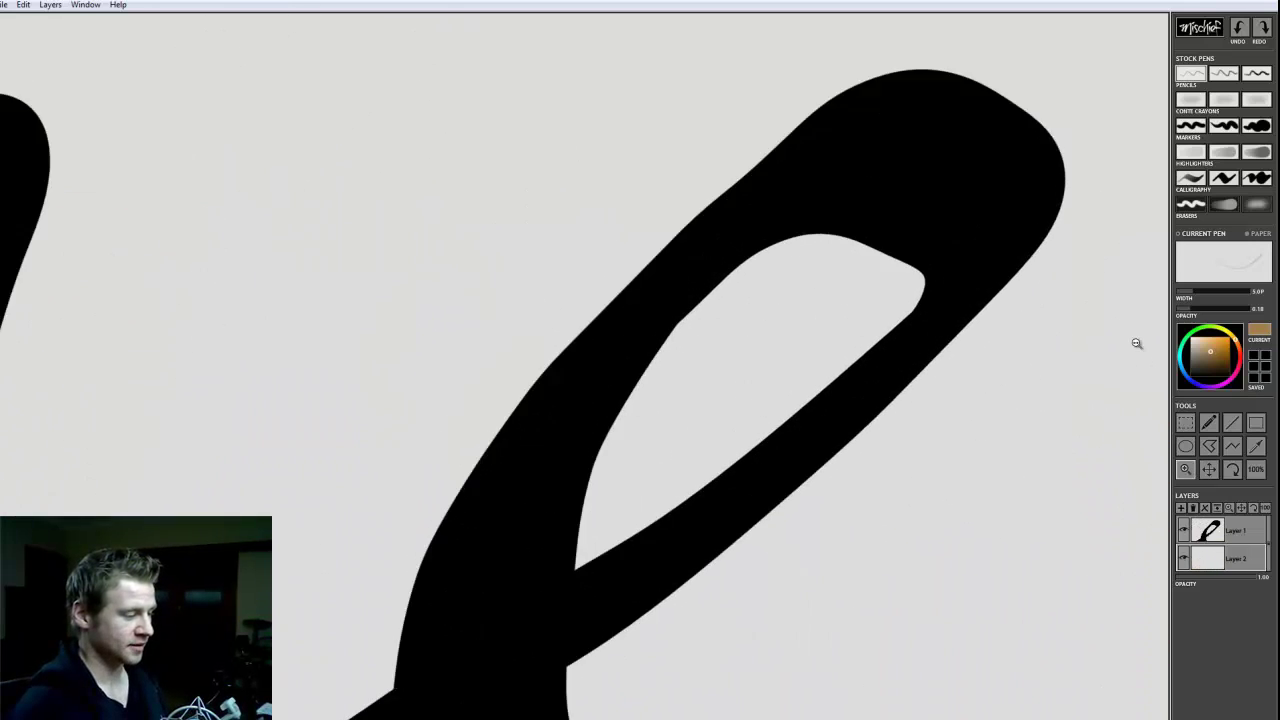
pyautogui.moveTo(780, 400); pyautogui.dragTo(709, 569)
pyautogui.press('space')
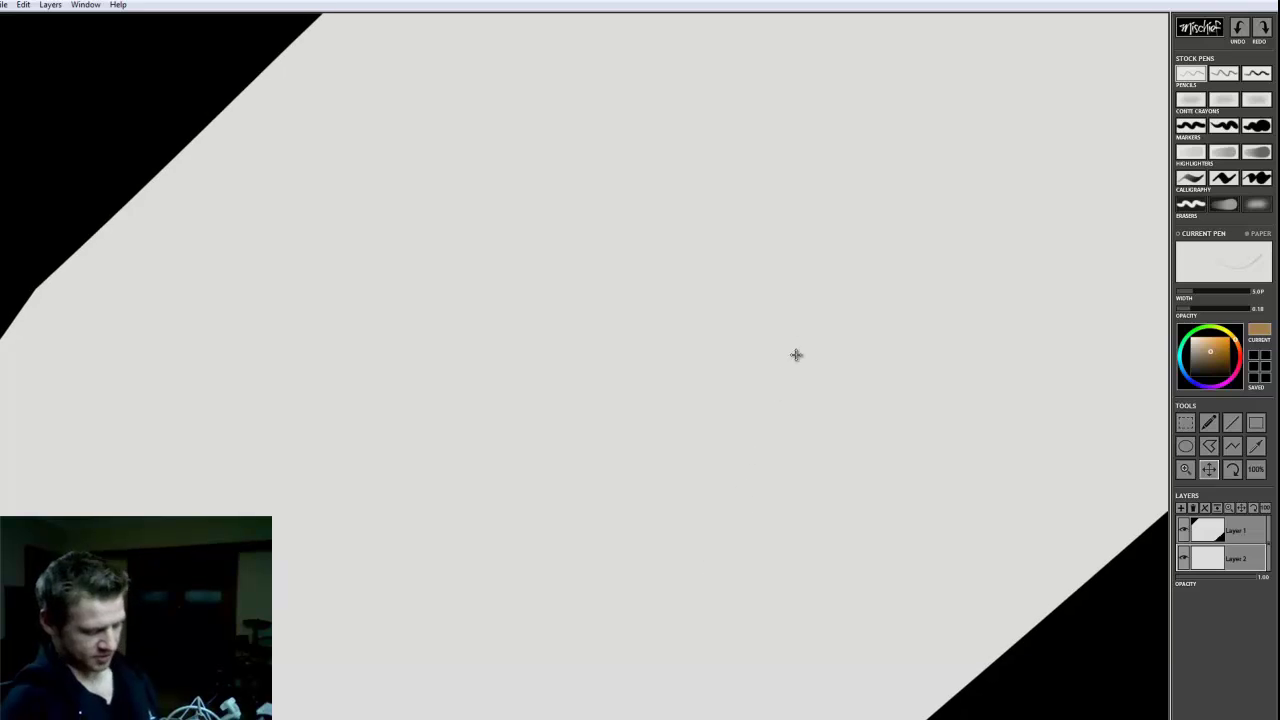
pyautogui.moveTo(776, 313); pyautogui.dragTo(811, 319)
pyautogui.press('b')
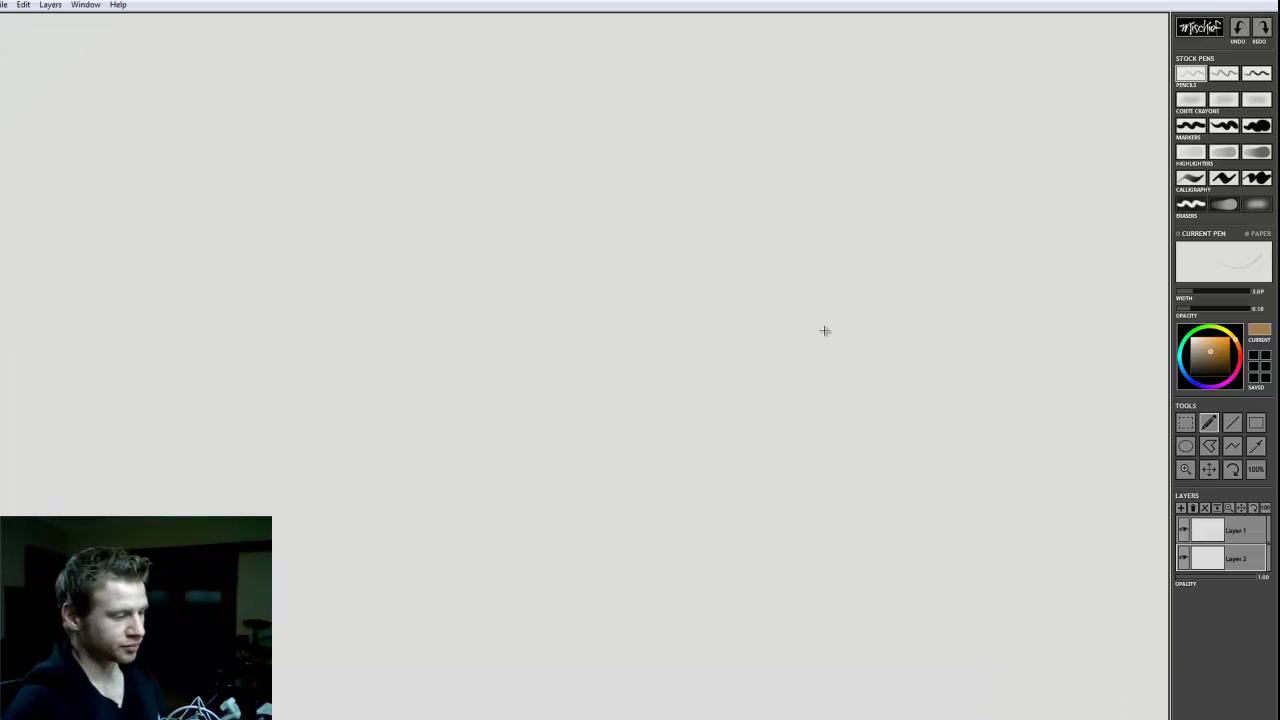
# Change the pen colour to black, making test strokes on the blank canvas and undoing them.
pyautogui.moveTo(563, 223)
pyautogui.mouseDown()
pyautogui.moveTo(520, 560)
pyautogui.moveTo(612, 412)
pyautogui.mouseUp()
pyautogui.hotkey('ctrl', 'z')
pyautogui.moveTo(1206, 353); pyautogui.dragTo(1190, 377)
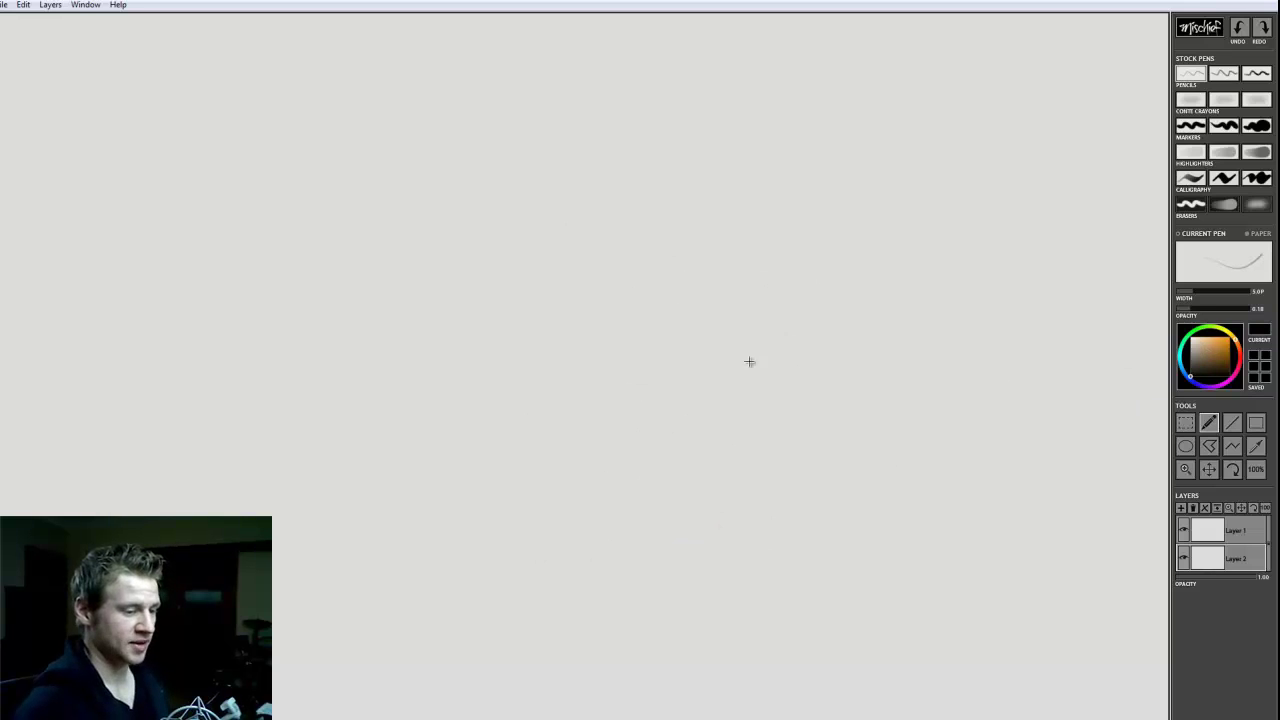
pyautogui.moveTo(680, 194)
pyautogui.mouseDown()
pyautogui.moveTo(643, 306)
pyautogui.moveTo(680, 240)
pyautogui.mouseUp()
pyautogui.hotkey('ctrl', 'z')
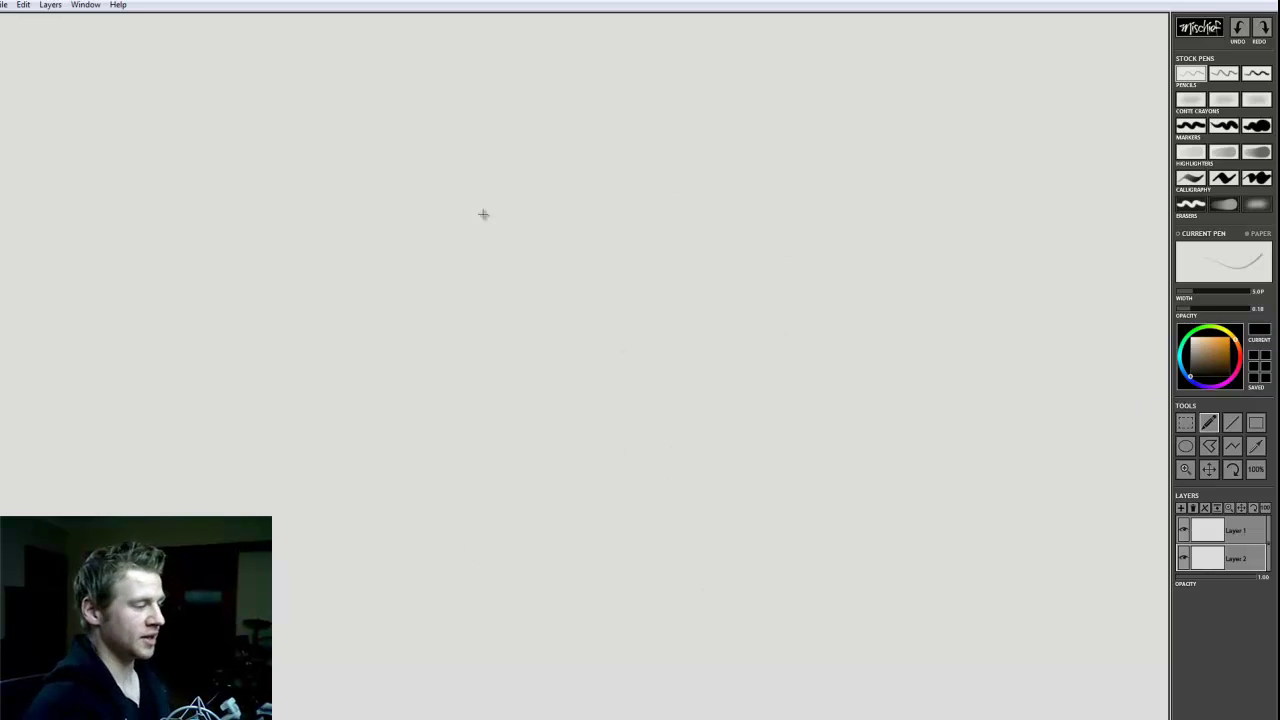
# Sketch a round cranium with a tapering jaw, adding a vertical face centre line and a horizontal eye line.
pyautogui.moveTo(520, 150)
pyautogui.mouseDown()
pyautogui.moveTo(417, 274)
pyautogui.moveTo(477, 569)
pyautogui.moveTo(552, 582)
pyautogui.mouseUp()
pyautogui.moveTo(562, 595); pyautogui.dragTo(692, 490)
pyautogui.moveTo(740, 342); pyautogui.dragTo(690, 494)
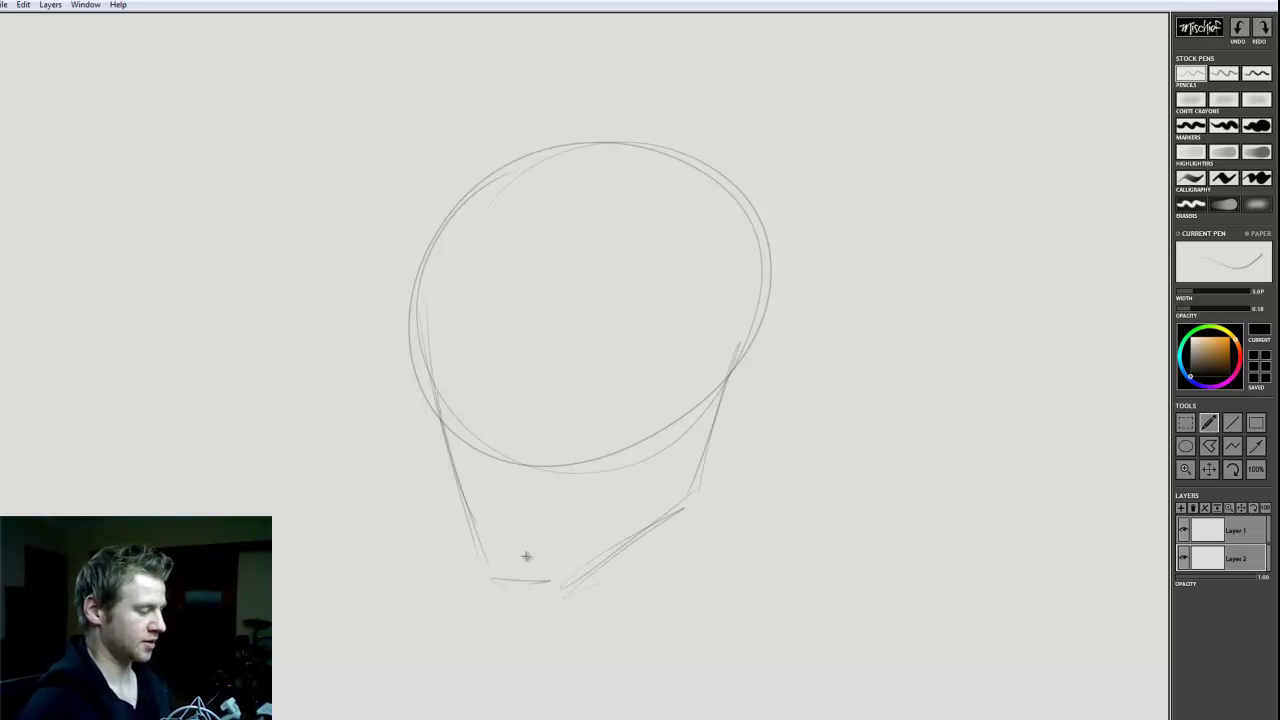
pyautogui.moveTo(511, 203); pyautogui.dragTo(516, 598)
pyautogui.moveTo(494, 198); pyautogui.dragTo(511, 585)
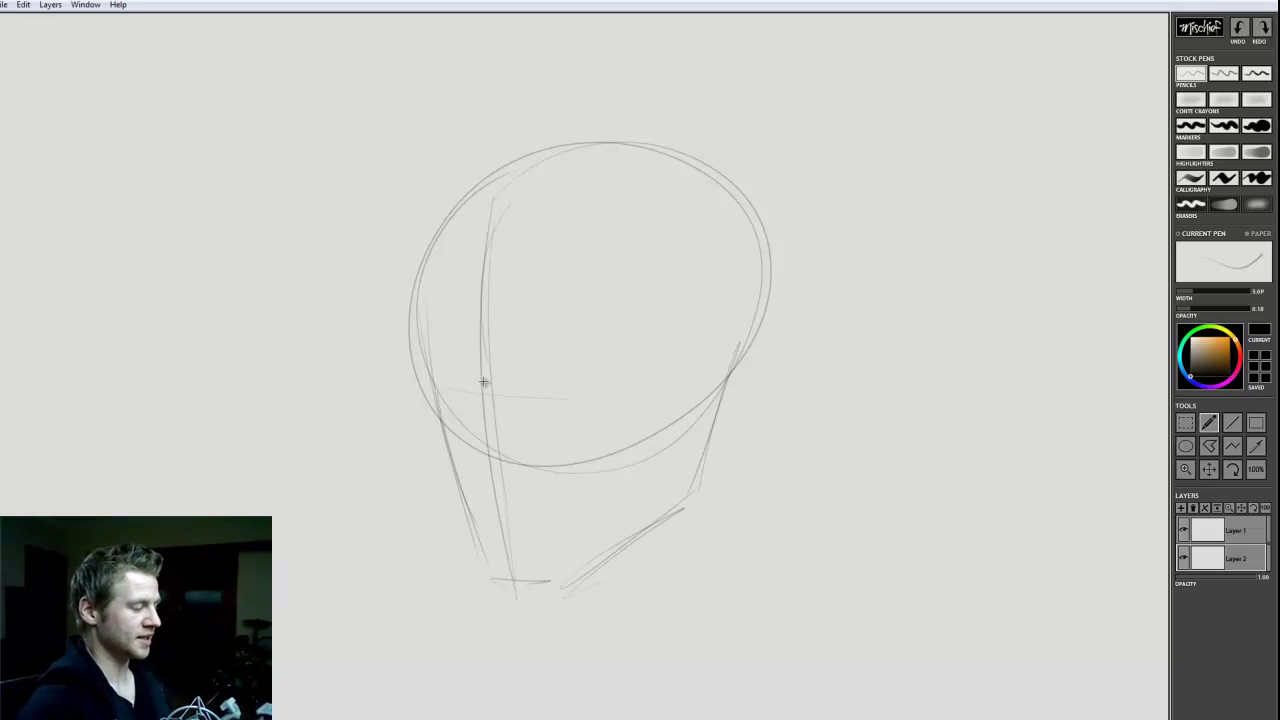
pyautogui.moveTo(708, 386)
pyautogui.mouseDown()
pyautogui.moveTo(451, 394)
pyautogui.moveTo(726, 379)
pyautogui.mouseUp()
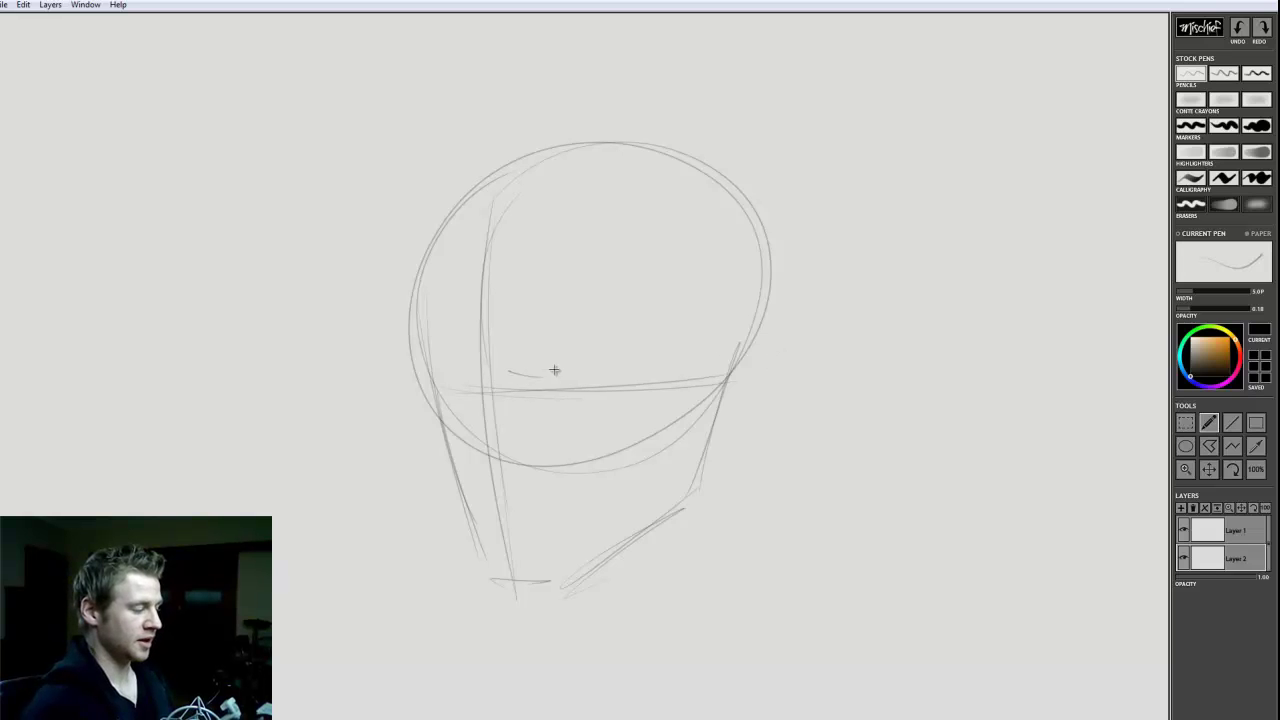
# Sketch the brows, both eyes, the nose and the mouth around the face guide lines.
pyautogui.moveTo(510, 373); pyautogui.dragTo(650, 361)
pyautogui.moveTo(548, 388)
pyautogui.mouseDown()
pyautogui.moveTo(609, 396)
pyautogui.moveTo(582, 397)
pyautogui.moveTo(612, 388)
pyautogui.mouseUp()
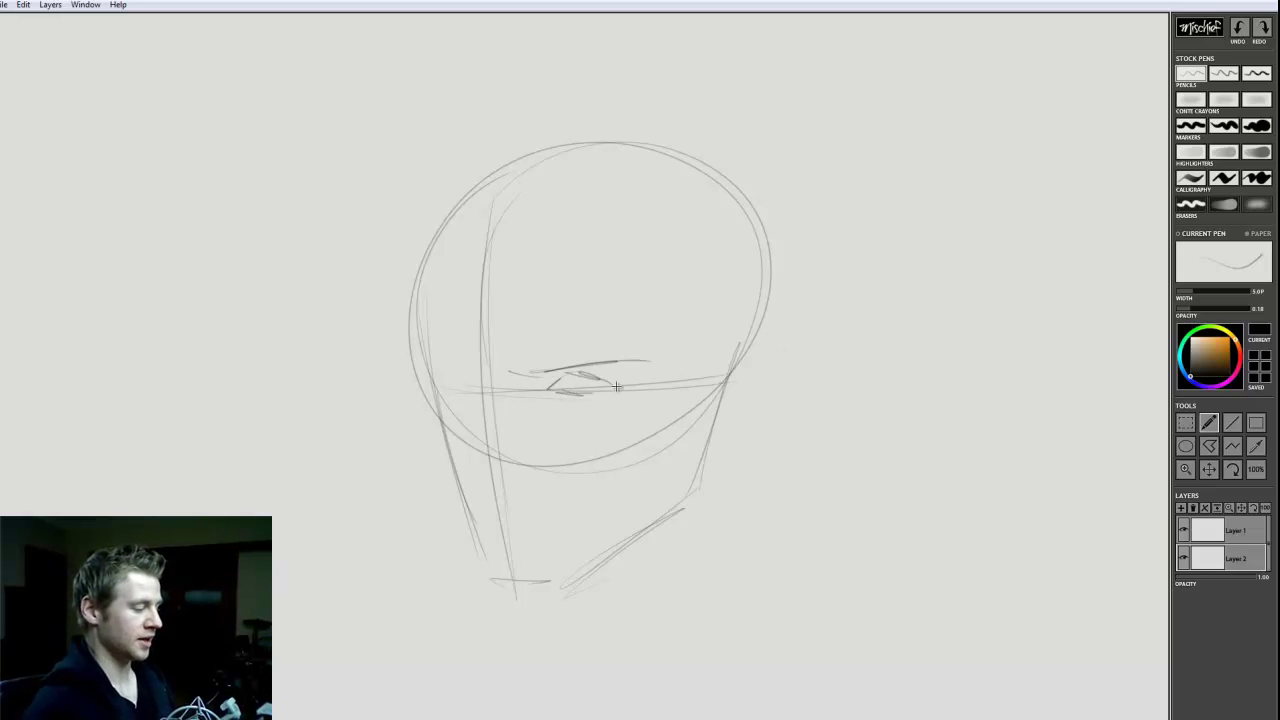
pyautogui.moveTo(477, 371)
pyautogui.mouseDown()
pyautogui.moveTo(441, 367)
pyautogui.moveTo(483, 394)
pyautogui.moveTo(477, 481)
pyautogui.moveTo(530, 460)
pyautogui.moveTo(506, 484)
pyautogui.moveTo(556, 502)
pyautogui.mouseUp()
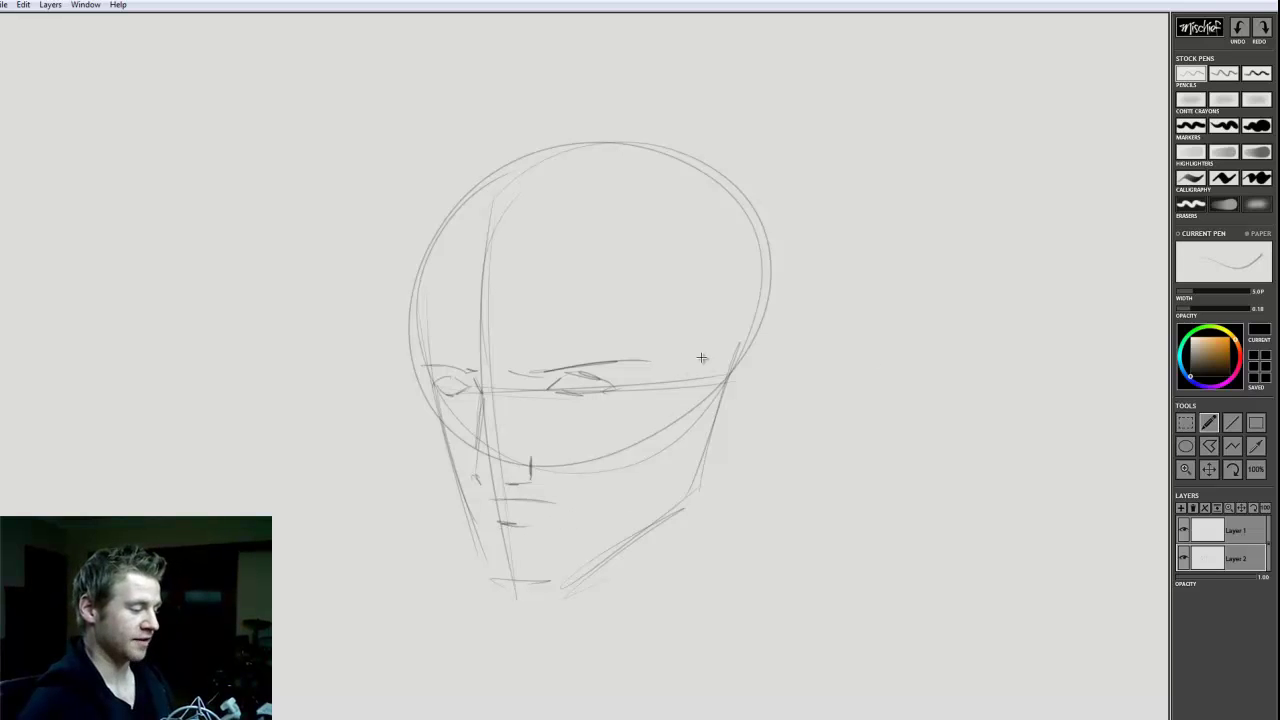
# Sketch the ear at the end of the eye line and contour lines along both sides of the cranium.
pyautogui.moveTo(701, 358)
pyautogui.mouseDown()
pyautogui.moveTo(720, 398)
pyautogui.moveTo(694, 468)
pyautogui.moveTo(705, 392)
pyautogui.moveTo(698, 440)
pyautogui.mouseUp()
pyautogui.moveTo(729, 356); pyautogui.dragTo(655, 158)
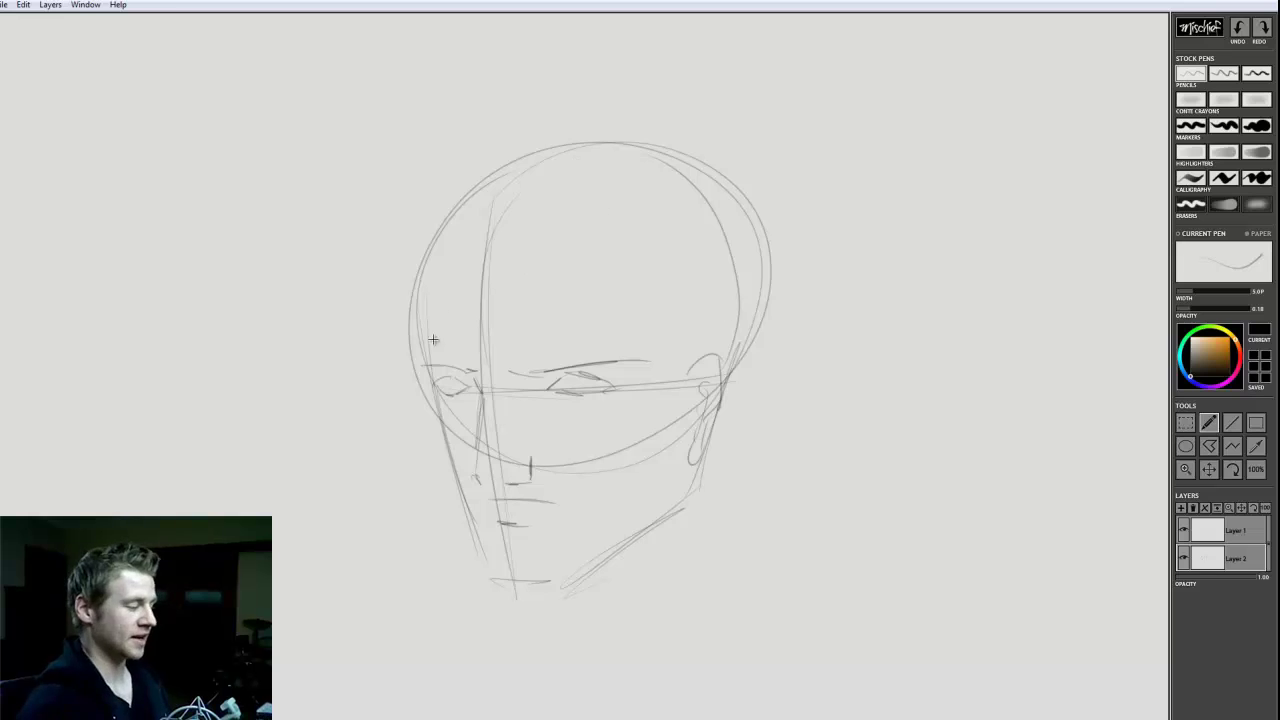
pyautogui.moveTo(441, 246); pyautogui.dragTo(425, 344)
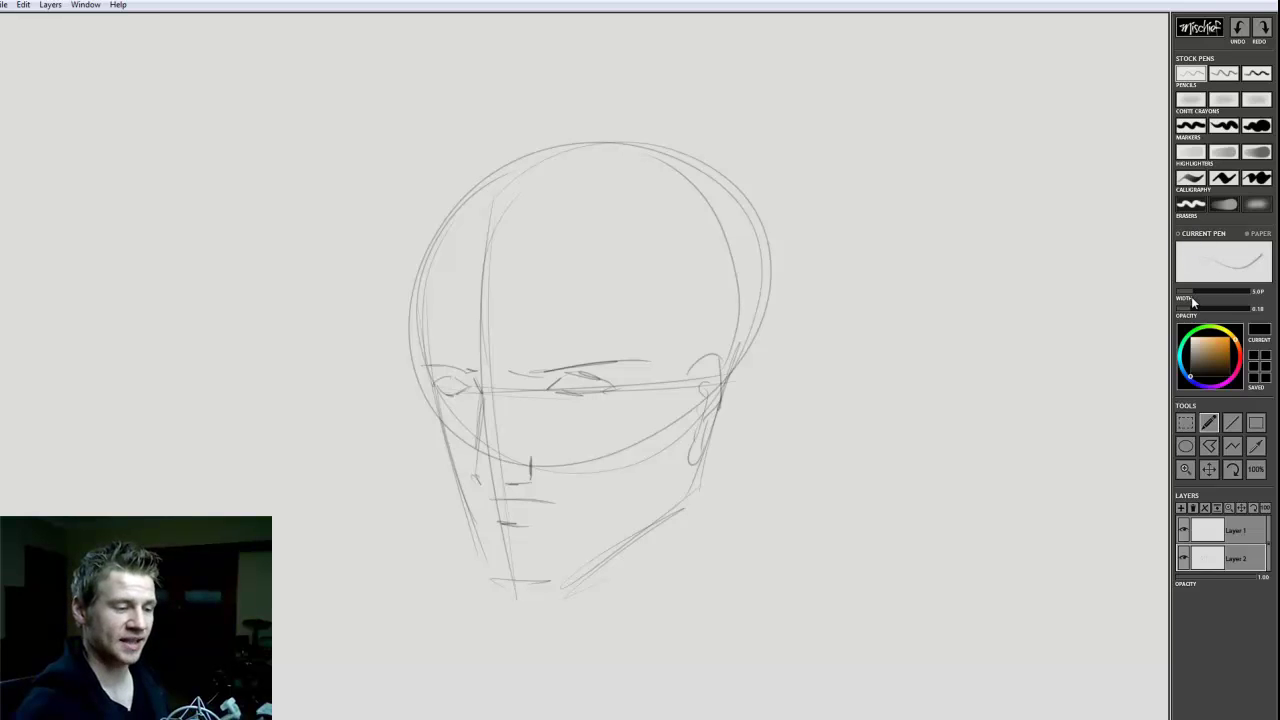
# Try the pencil at a larger width and an opacity of 1.00 with strokes beside the head, undoing each stroke.
pyautogui.moveTo(1196, 298)
pyautogui.mouseDown()
pyautogui.moveTo(1248, 298)
pyautogui.moveTo(1226, 298)
pyautogui.mouseUp()
pyautogui.moveTo(714, 308)
pyautogui.mouseDown()
pyautogui.moveTo(726, 487)
pyautogui.moveTo(845, 355)
pyautogui.mouseUp()
pyautogui.hotkey('ctrl', 'z')
pyautogui.hotkey('ctrl', 'z')
pyautogui.moveTo(1220, 298)
pyautogui.mouseDown()
pyautogui.moveTo(1194, 298)
pyautogui.moveTo(1264, 309)
pyautogui.mouseUp()
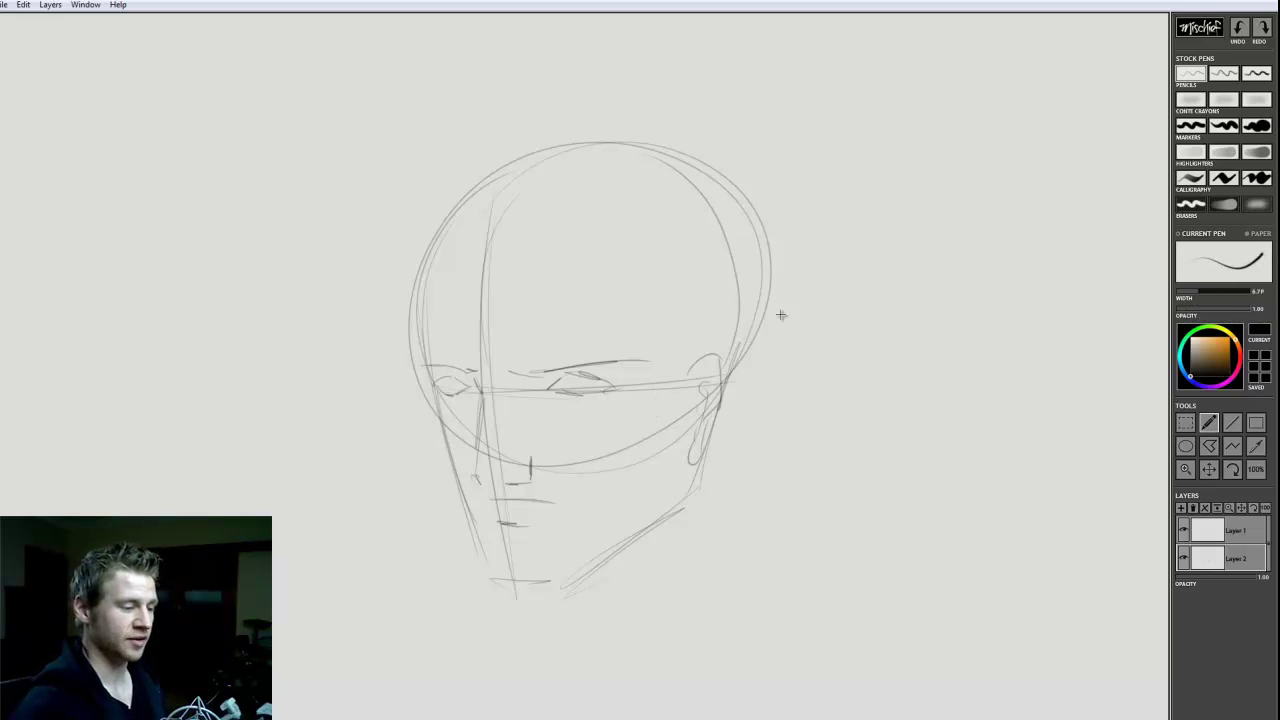
pyautogui.moveTo(772, 318)
pyautogui.mouseDown()
pyautogui.moveTo(781, 435)
pyautogui.moveTo(589, 413)
pyautogui.moveTo(756, 493)
pyautogui.moveTo(724, 505)
pyautogui.mouseUp()
pyautogui.hotkey('ctrl', 'z')
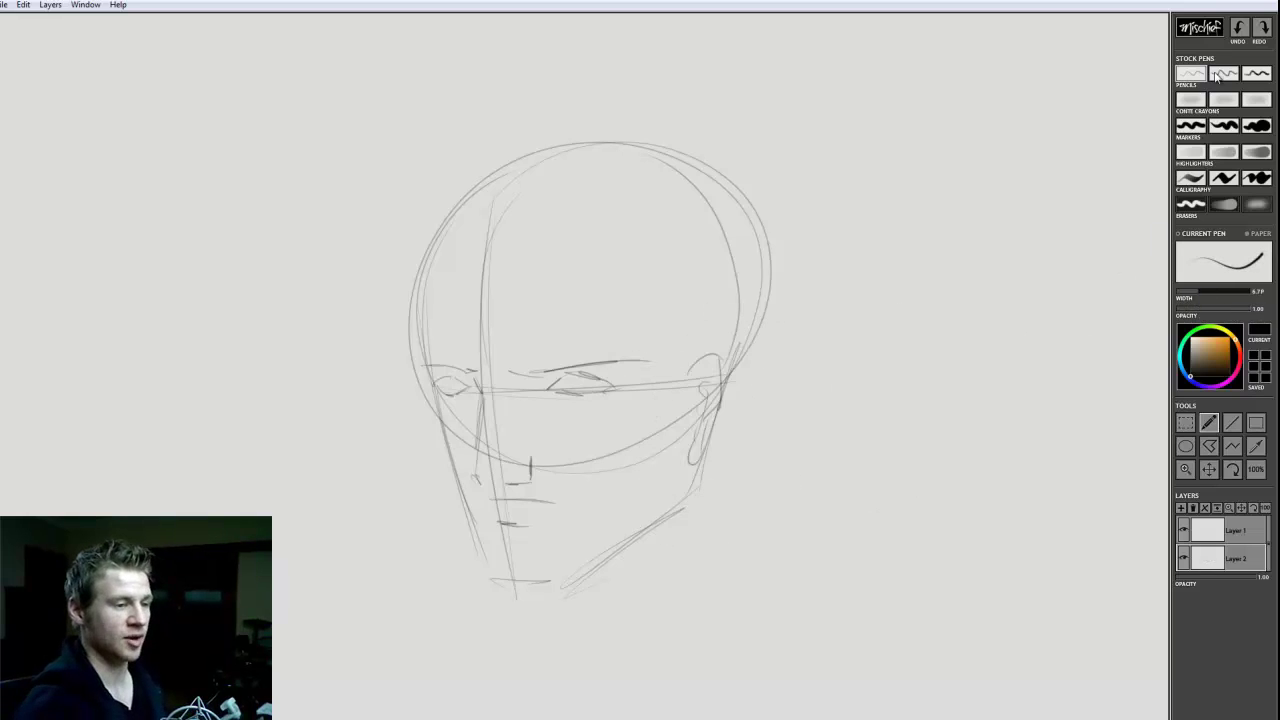
# Try darker stock pencils with strokes across the head sketch and undo the strokes.
pyautogui.click(1224, 76)
pyautogui.moveTo(657, 254); pyautogui.dragTo(686, 340)
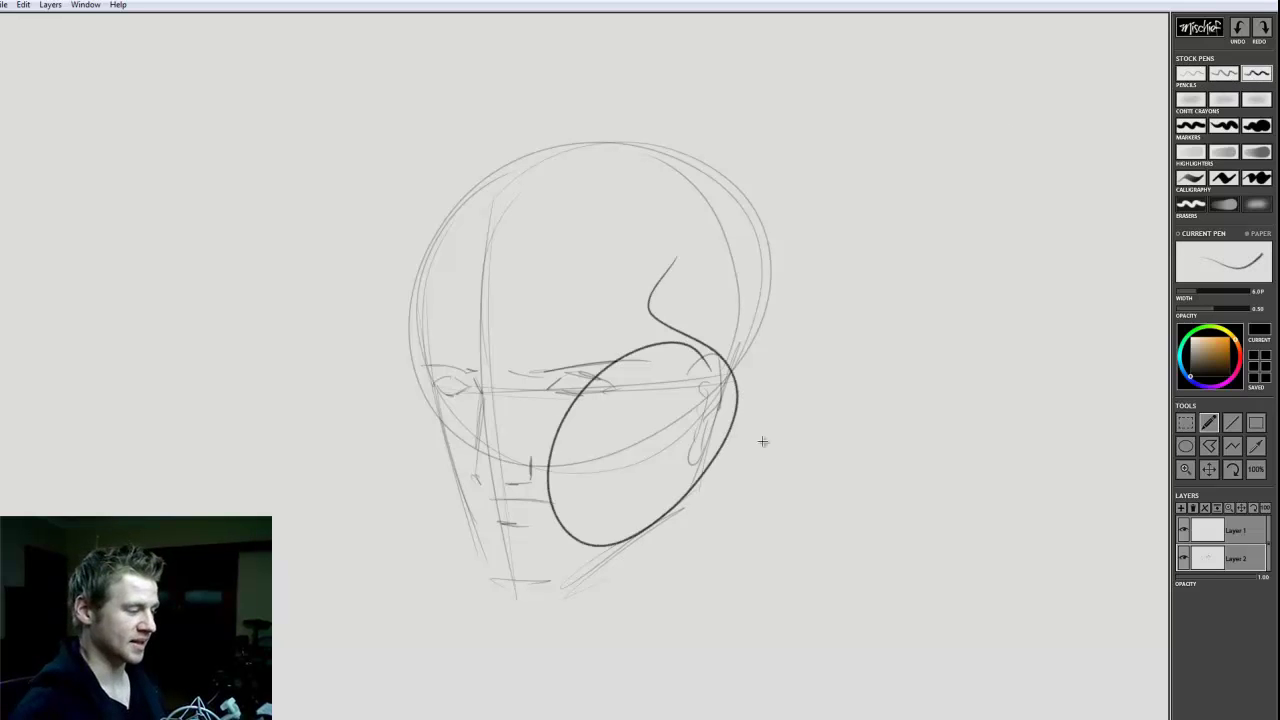
pyautogui.hotkey('ctrl', 'z')
pyautogui.moveTo(575, 175); pyautogui.dragTo(563, 297)
pyautogui.moveTo(511, 438); pyautogui.dragTo(530, 652)
pyautogui.hotkey('ctrl', 'z')
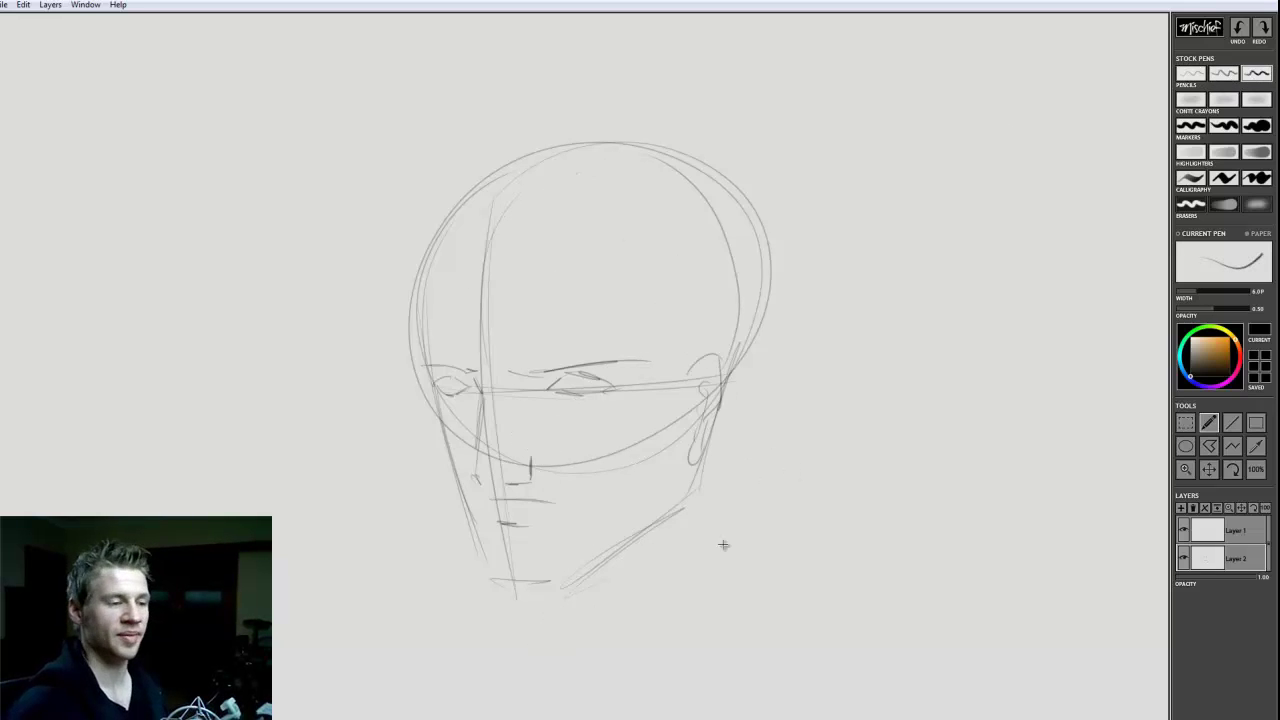
# Return to the lightest stock pencil, undo a test stroke, and reduce the pencil's width and opacity.
pyautogui.click(1190, 76)
pyautogui.moveTo(596, 381)
pyautogui.mouseDown()
pyautogui.moveTo(617, 557)
pyautogui.moveTo(572, 610)
pyautogui.mouseUp()
pyautogui.hotkey('ctrl', 'z')
pyautogui.click(1190, 291)
pyautogui.moveTo(1204, 309); pyautogui.dragTo(1188, 309)
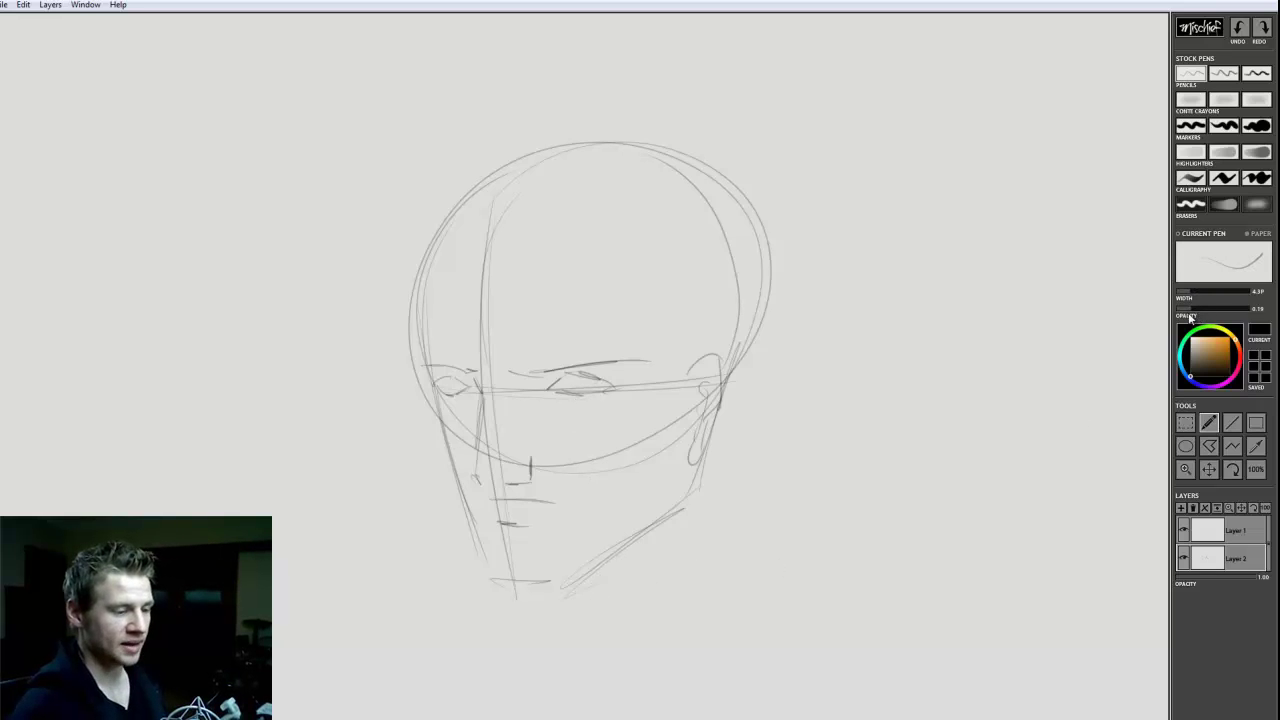
# Try the lightest conte crayon with strokes across the face and eye shading on a new layer, undoing the strokes and the layer.
pyautogui.click(1194, 99)
pyautogui.moveTo(617, 325)
pyautogui.mouseDown()
pyautogui.moveTo(627, 405)
pyautogui.moveTo(572, 534)
pyautogui.moveTo(585, 552)
pyautogui.moveTo(564, 577)
pyautogui.moveTo(663, 492)
pyautogui.moveTo(685, 444)
pyautogui.moveTo(682, 465)
pyautogui.moveTo(622, 541)
pyautogui.moveTo(549, 579)
pyautogui.moveTo(478, 560)
pyautogui.mouseUp()
pyautogui.hotkey('ctrl', 'z')
pyautogui.hotkey('ctrl', 'z')
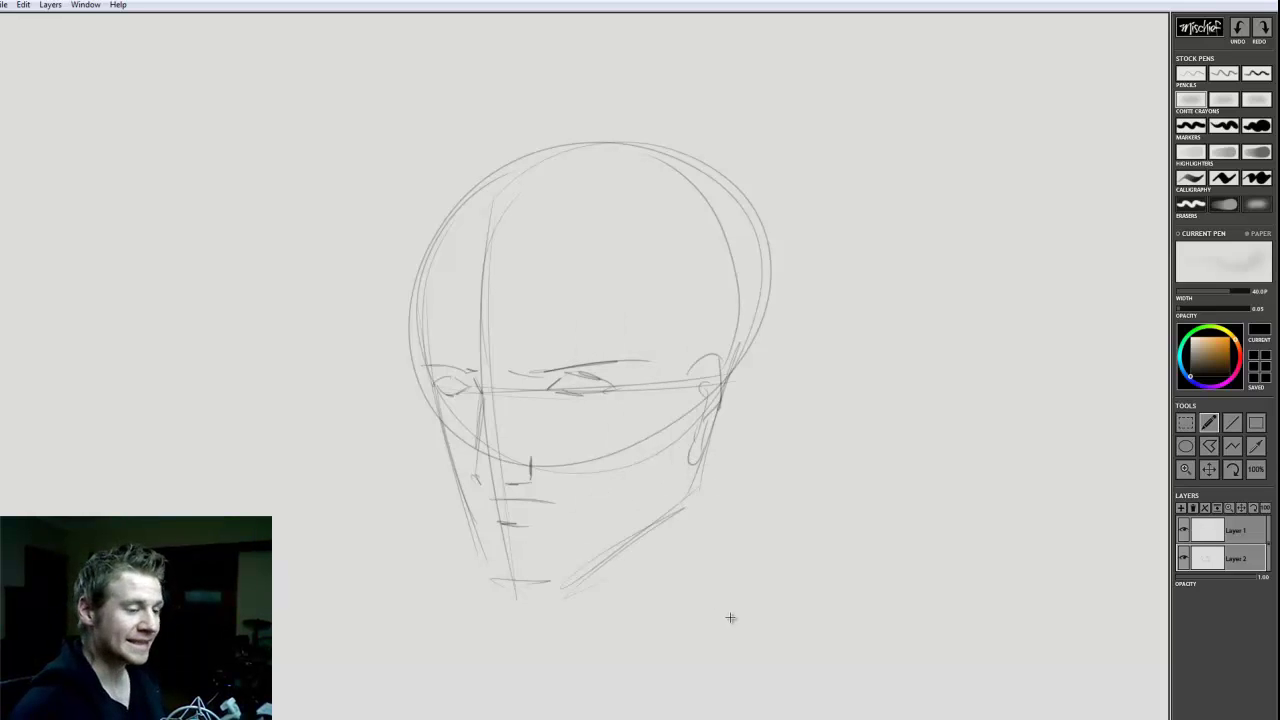
pyautogui.click(1181, 509)
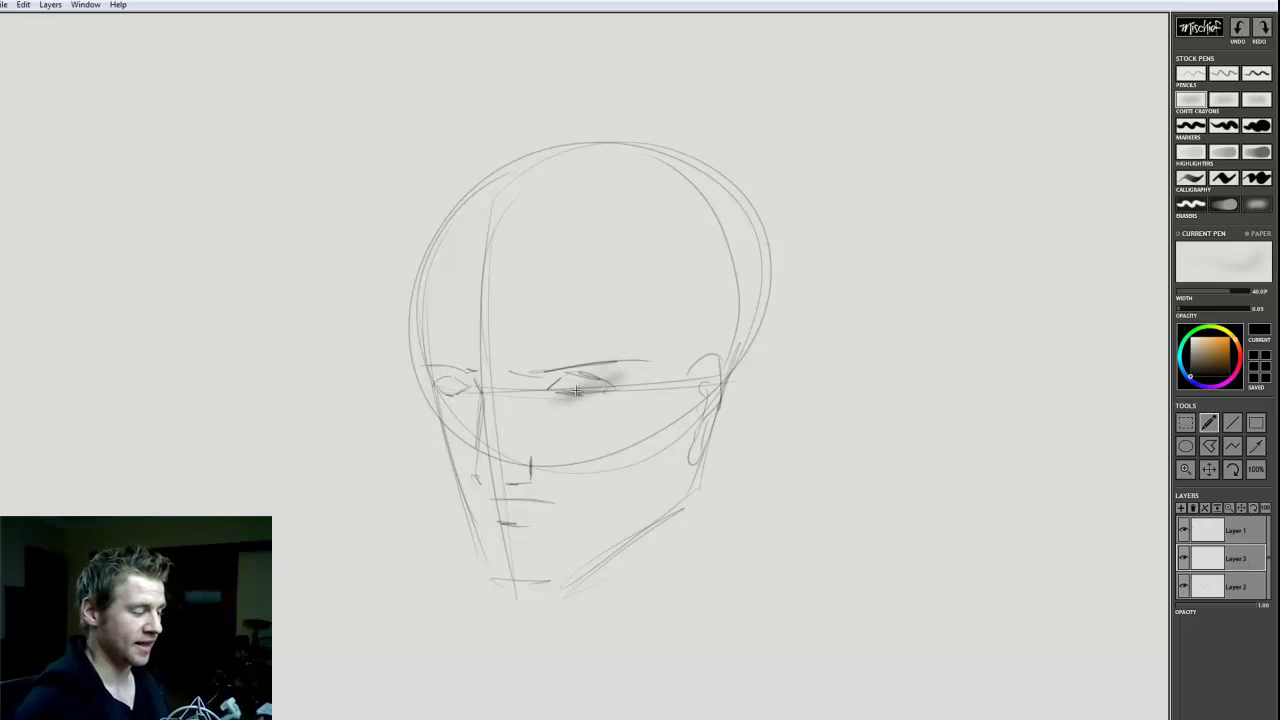
pyautogui.moveTo(576, 390); pyautogui.dragTo(610, 385)
pyautogui.hotkey('ctrl', 'z')
pyautogui.hotkey('ctrl', 'z')
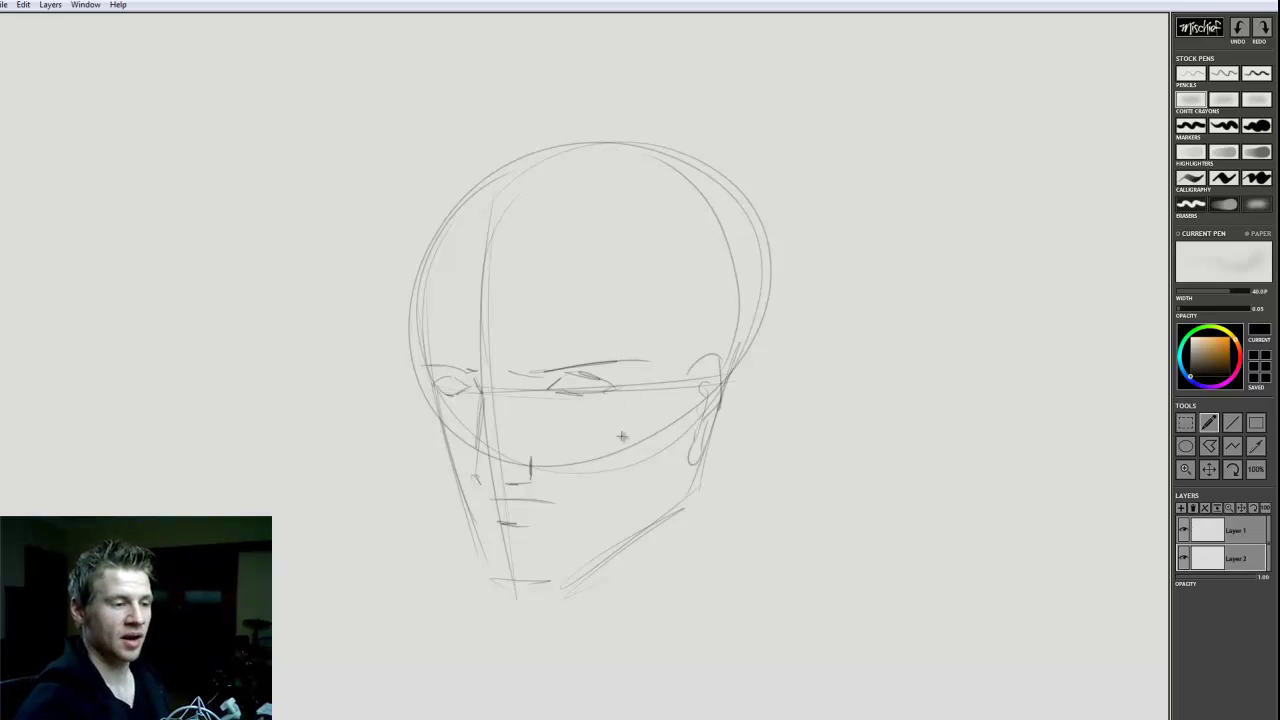
# Choose the thinnest stock marker, undo a test stroke over the face, and make Layer 1 the active layer for inking.
pyautogui.click(1190, 125)
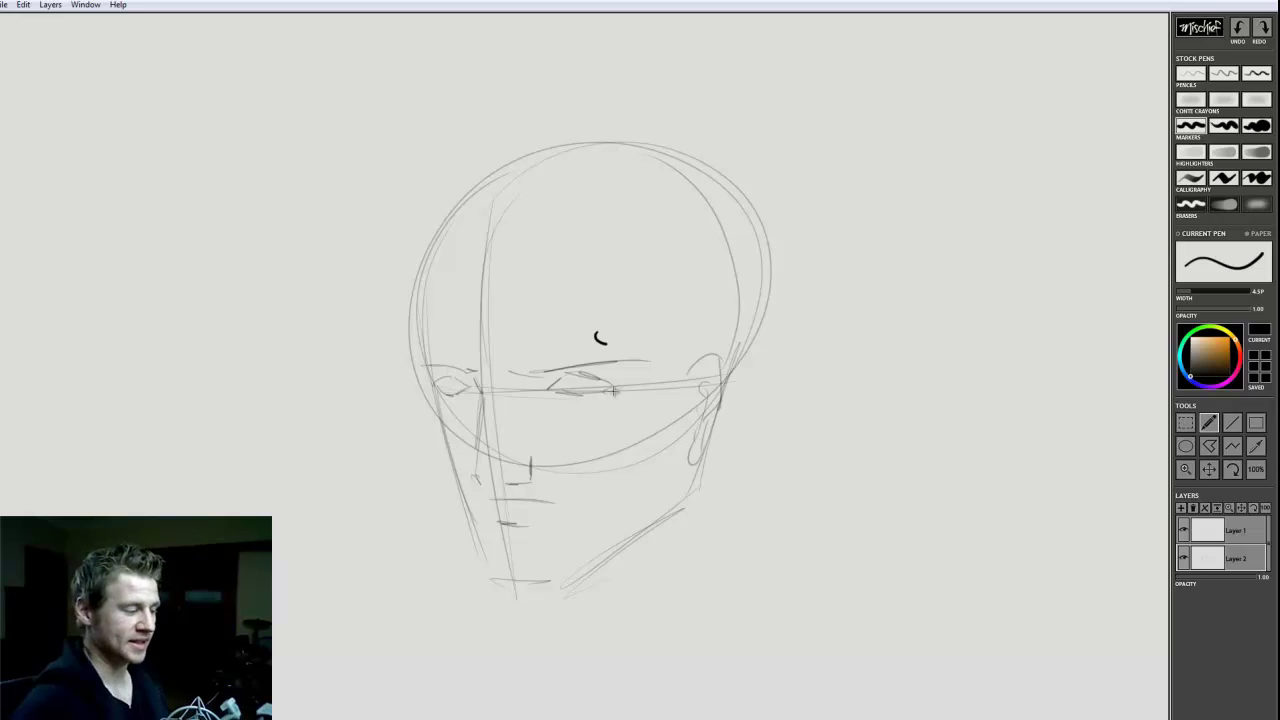
pyautogui.moveTo(601, 338); pyautogui.dragTo(573, 482)
pyautogui.hotkey('ctrl', 'z')
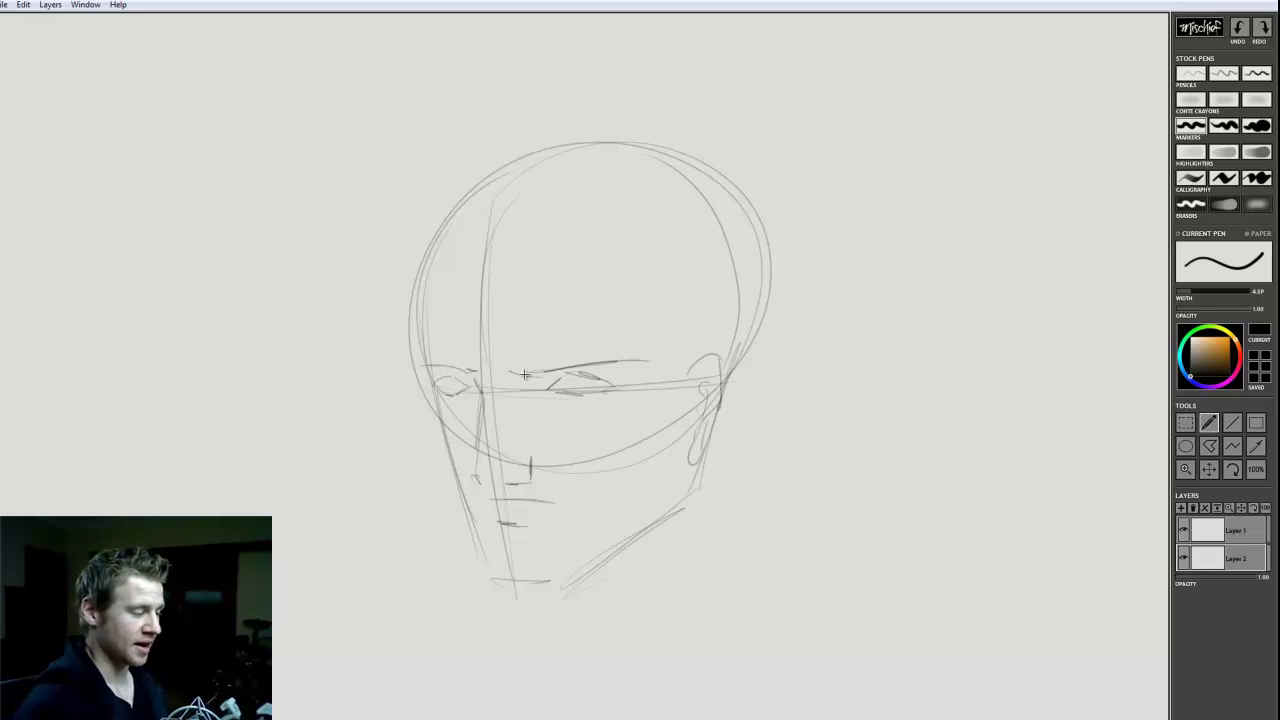
pyautogui.click(1182, 558)
pyautogui.click(1182, 558)
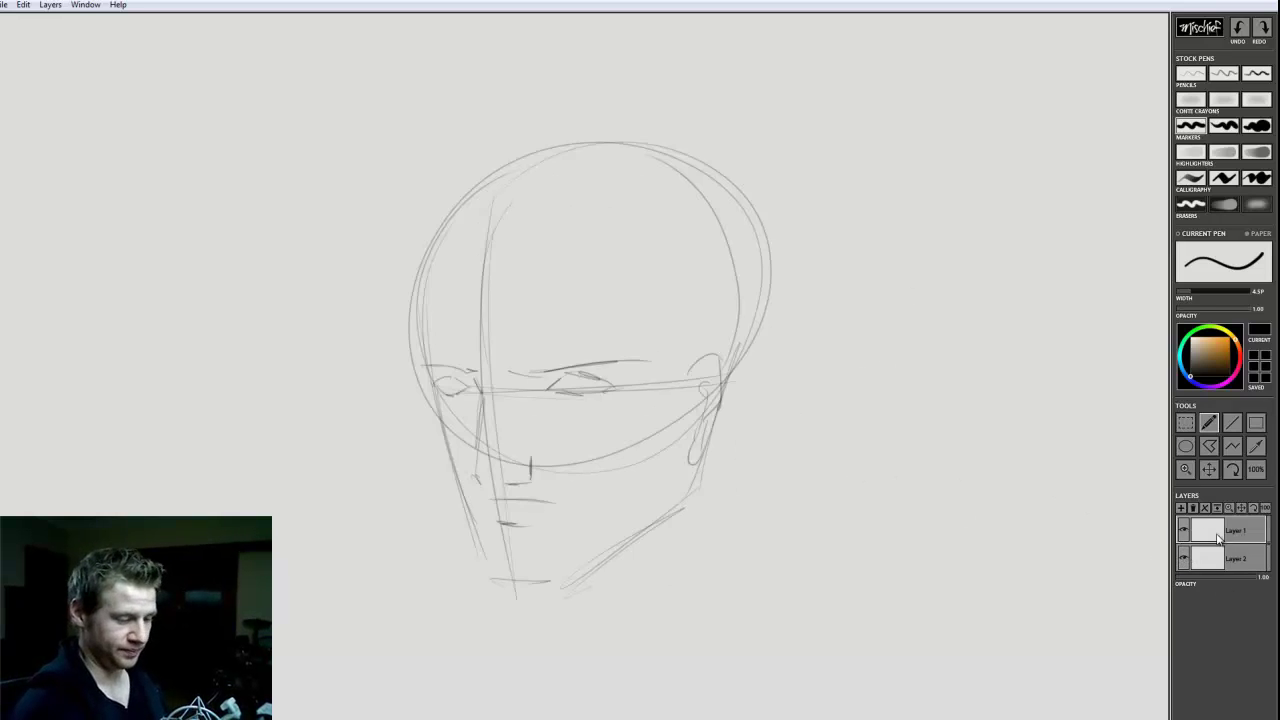
# Ink both eyebrows, both eyes with pupils, and the nose in black marker over the pencil guides.
pyautogui.moveTo(518, 372); pyautogui.dragTo(645, 357)
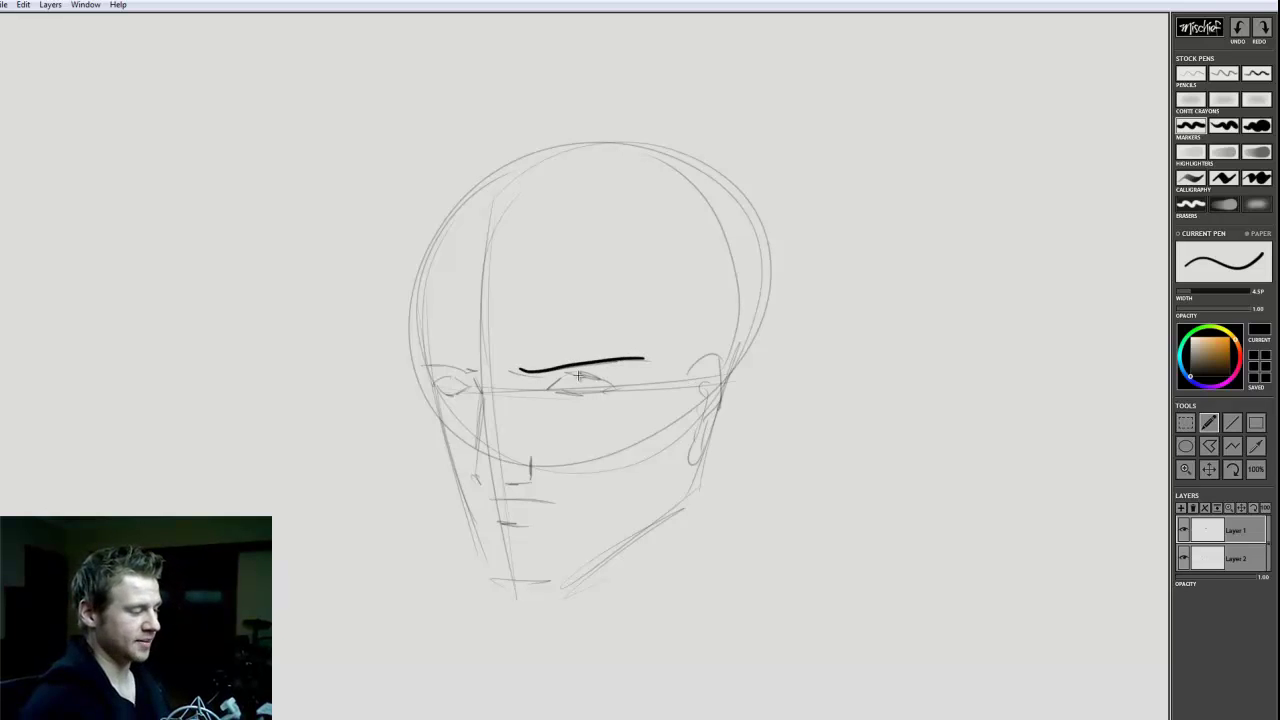
pyautogui.hotkey('ctrl', 'z')
pyautogui.moveTo(521, 367); pyautogui.dragTo(646, 360)
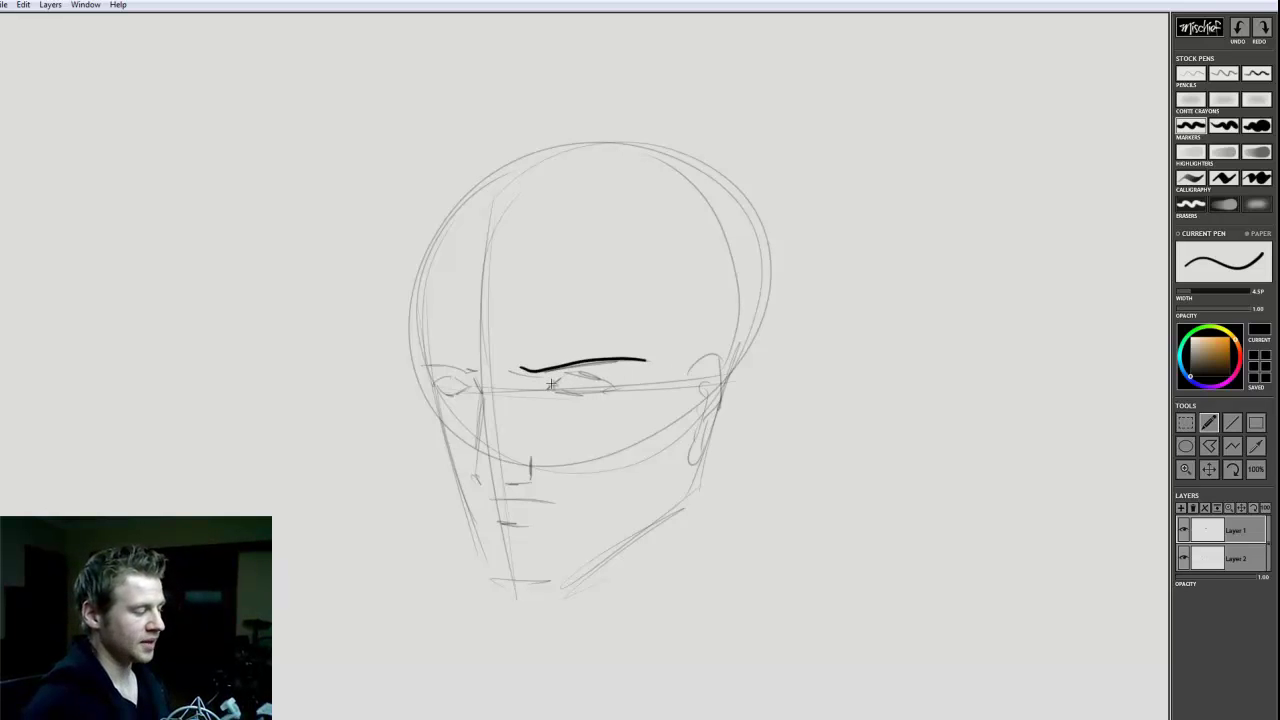
pyautogui.moveTo(550, 383)
pyautogui.mouseDown()
pyautogui.moveTo(577, 372)
pyautogui.moveTo(603, 393)
pyautogui.moveTo(593, 379)
pyautogui.mouseUp()
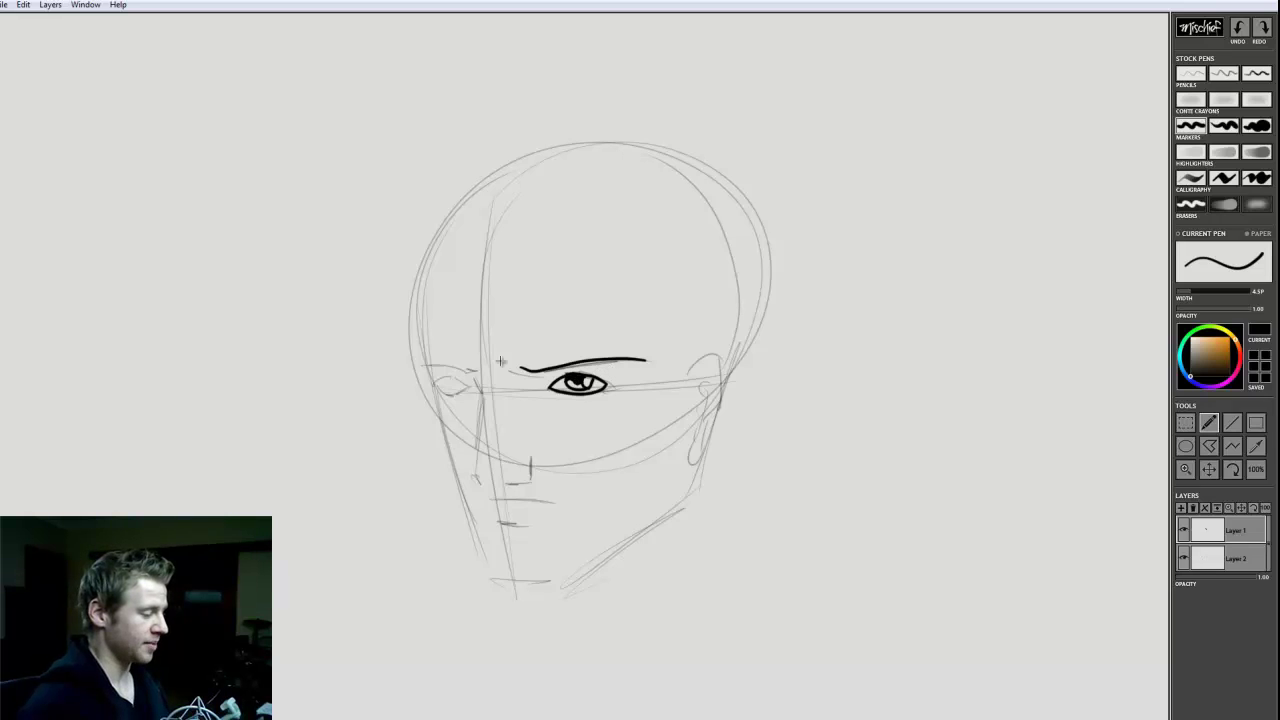
pyautogui.moveTo(476, 372)
pyautogui.mouseDown()
pyautogui.moveTo(423, 367)
pyautogui.moveTo(463, 381)
pyautogui.mouseUp()
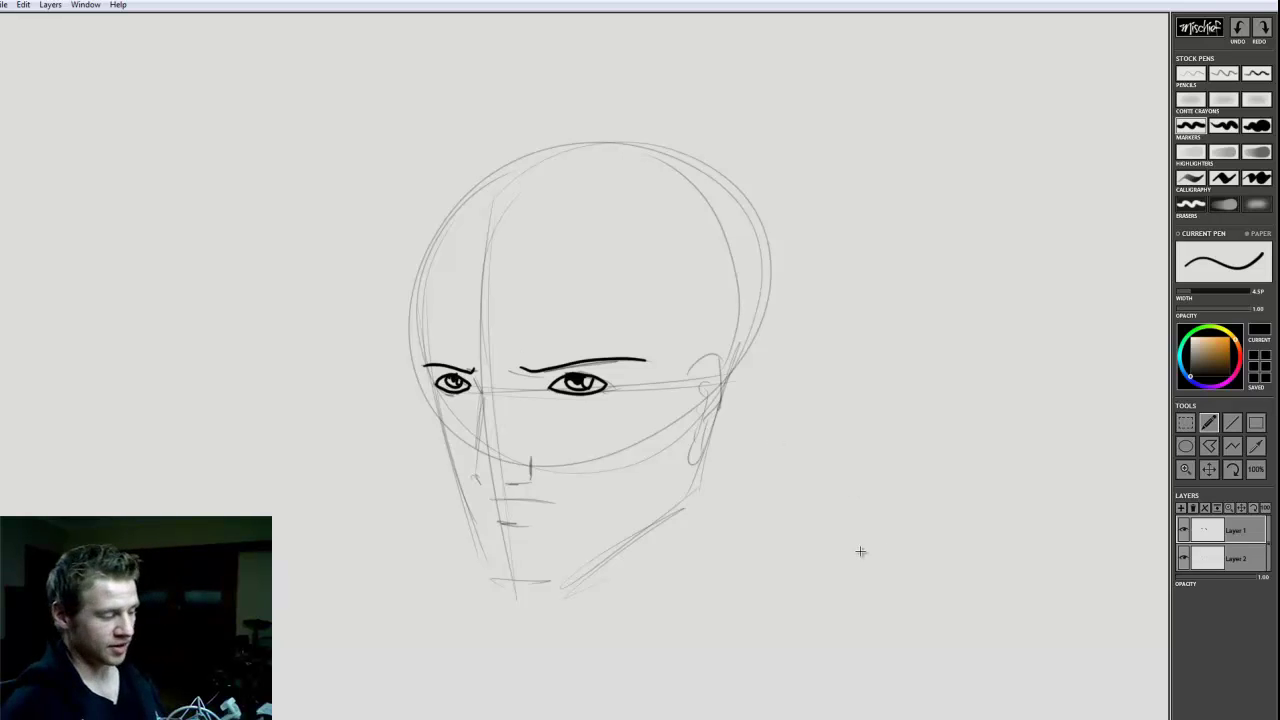
pyautogui.moveTo(476, 371)
pyautogui.mouseDown()
pyautogui.moveTo(473, 478)
pyautogui.moveTo(533, 472)
pyautogui.moveTo(519, 466)
pyautogui.mouseUp()
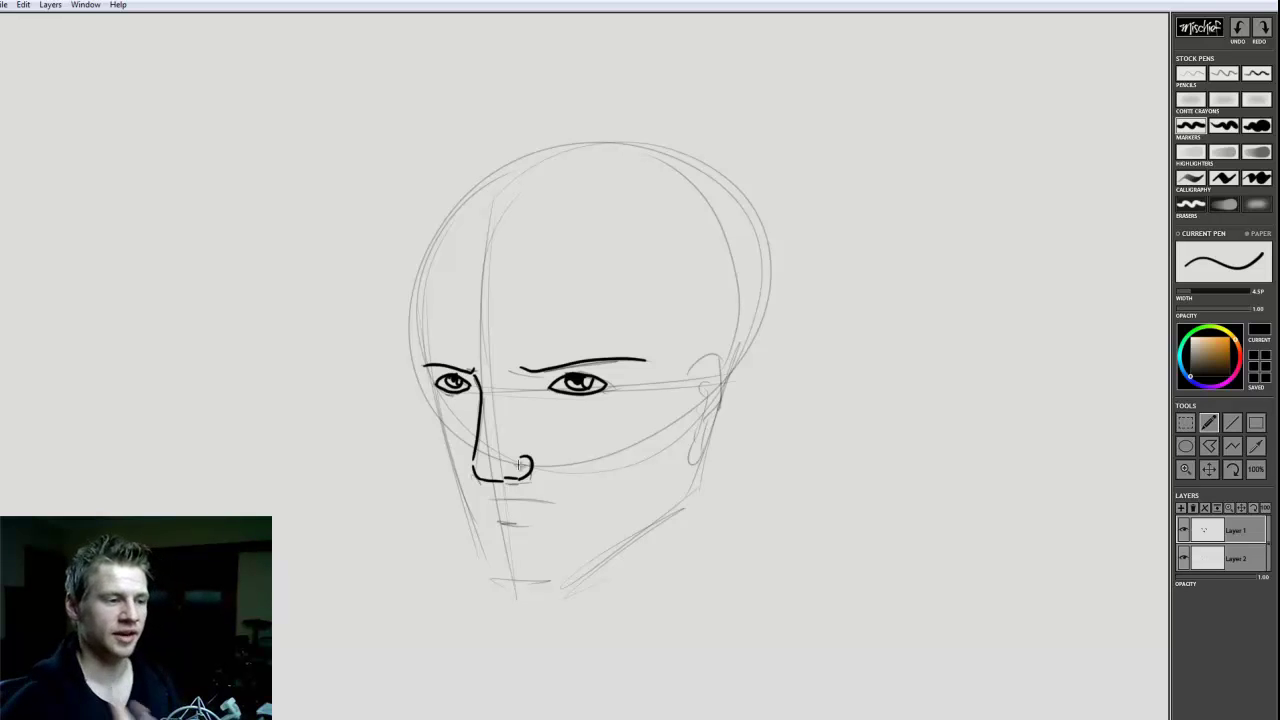
# Try the medium marker and the lightest highlighter with strokes over the cheek and jaw, undoing each stroke.
pyautogui.click(1224, 125)
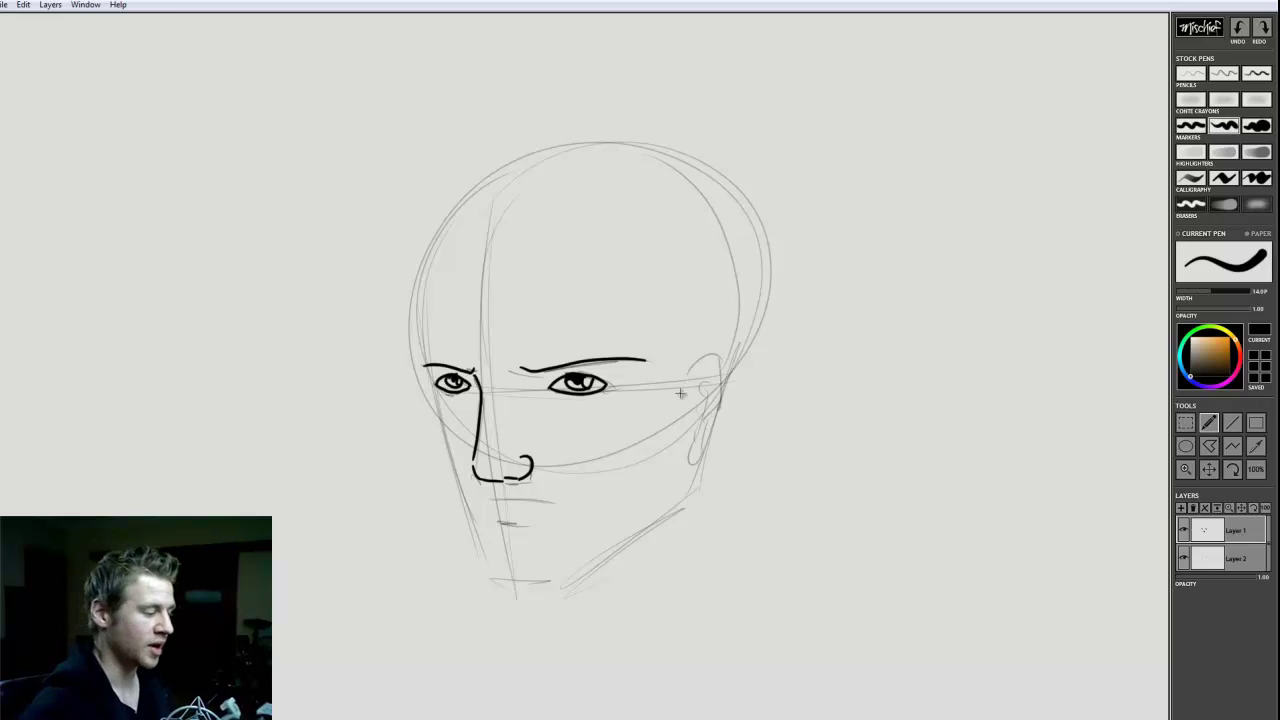
pyautogui.moveTo(680, 394)
pyautogui.mouseDown()
pyautogui.moveTo(675, 537)
pyautogui.moveTo(625, 582)
pyautogui.mouseUp()
pyautogui.hotkey('ctrl', 'z')
pyautogui.click(1190, 152)
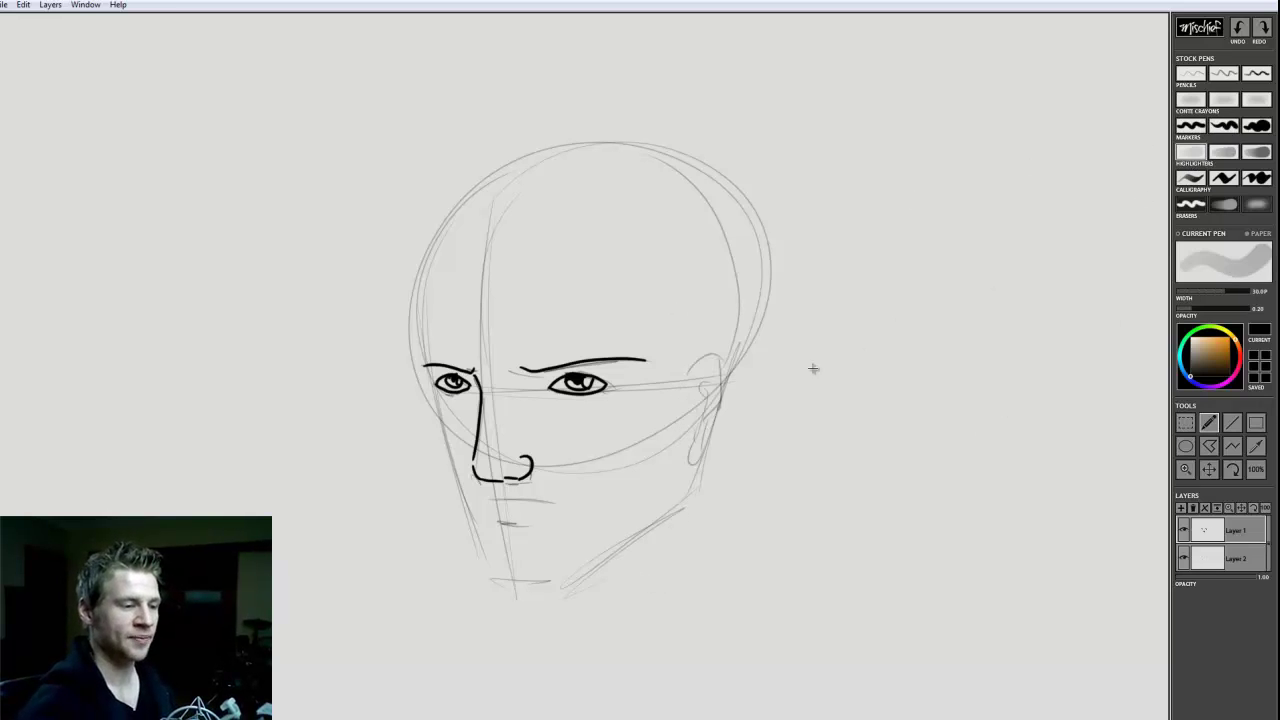
pyautogui.moveTo(745, 330)
pyautogui.mouseDown()
pyautogui.moveTo(635, 553)
pyautogui.moveTo(677, 476)
pyautogui.moveTo(601, 443)
pyautogui.moveTo(769, 359)
pyautogui.moveTo(616, 513)
pyautogui.moveTo(738, 391)
pyautogui.moveTo(643, 456)
pyautogui.moveTo(732, 432)
pyautogui.moveTo(652, 471)
pyautogui.mouseUp()
pyautogui.hotkey('ctrl', 'z')
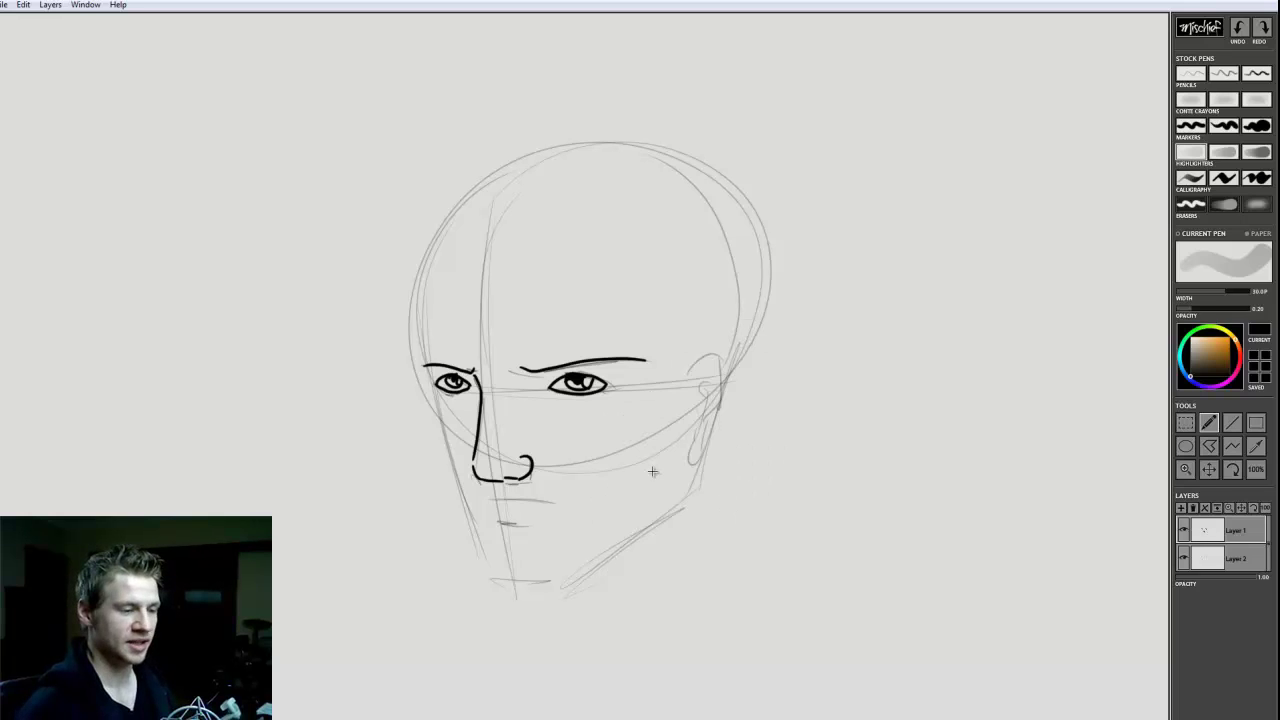
# Try the lightest calligraphy pen with a looping stroke beside the ear and undo it.
pyautogui.click(1190, 178)
pyautogui.moveTo(794, 320); pyautogui.dragTo(754, 471)
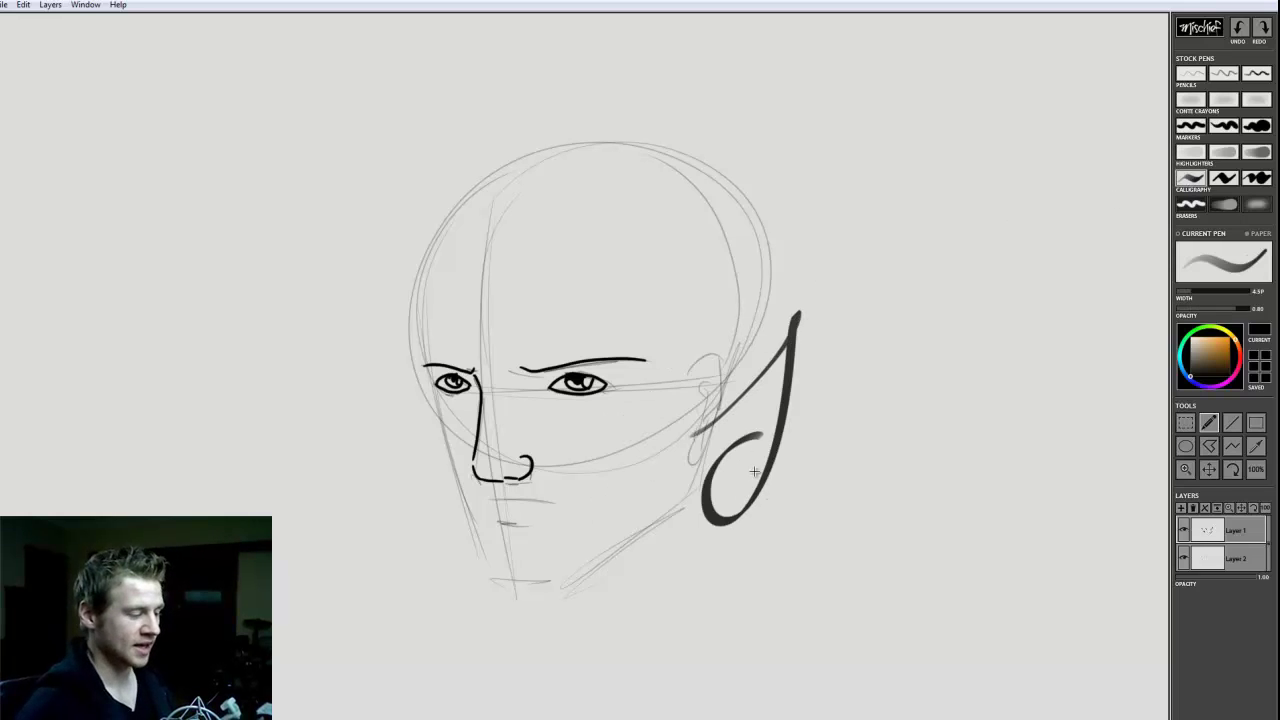
pyautogui.hotkey('ctrl', 'z')
# Letter the word "Caligraphy" beside the head with the medium calligraphy pen and underline it with a looping swash.
pyautogui.click(1223, 178)
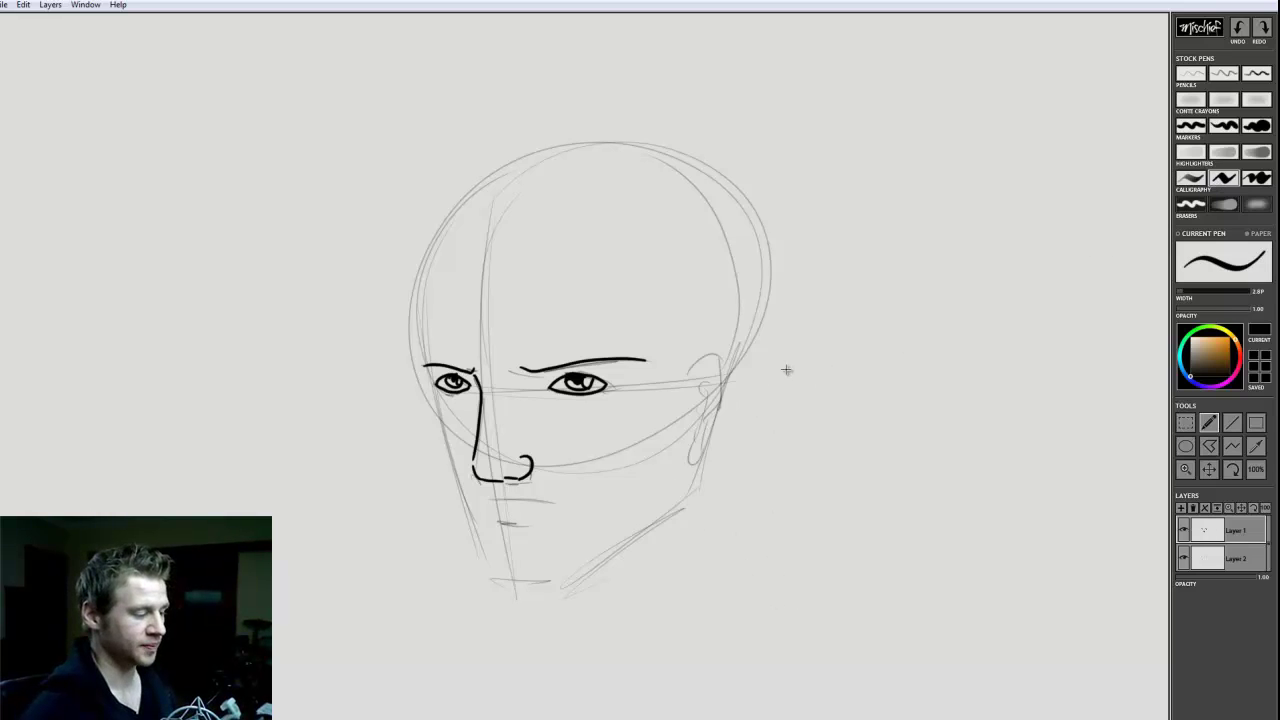
pyautogui.moveTo(795, 353)
pyautogui.mouseDown()
pyautogui.moveTo(774, 430)
pyautogui.moveTo(794, 403)
pyautogui.moveTo(797, 446)
pyautogui.mouseUp()
pyautogui.moveTo(849, 355); pyautogui.dragTo(808, 452)
pyautogui.moveTo(841, 418)
pyautogui.mouseDown()
pyautogui.moveTo(830, 444)
pyautogui.moveTo(865, 404)
pyautogui.moveTo(861, 442)
pyautogui.moveTo(905, 412)
pyautogui.moveTo(965, 426)
pyautogui.moveTo(914, 486)
pyautogui.moveTo(958, 452)
pyautogui.mouseUp()
pyautogui.click(842, 405)
pyautogui.moveTo(740, 486); pyautogui.dragTo(1050, 456)
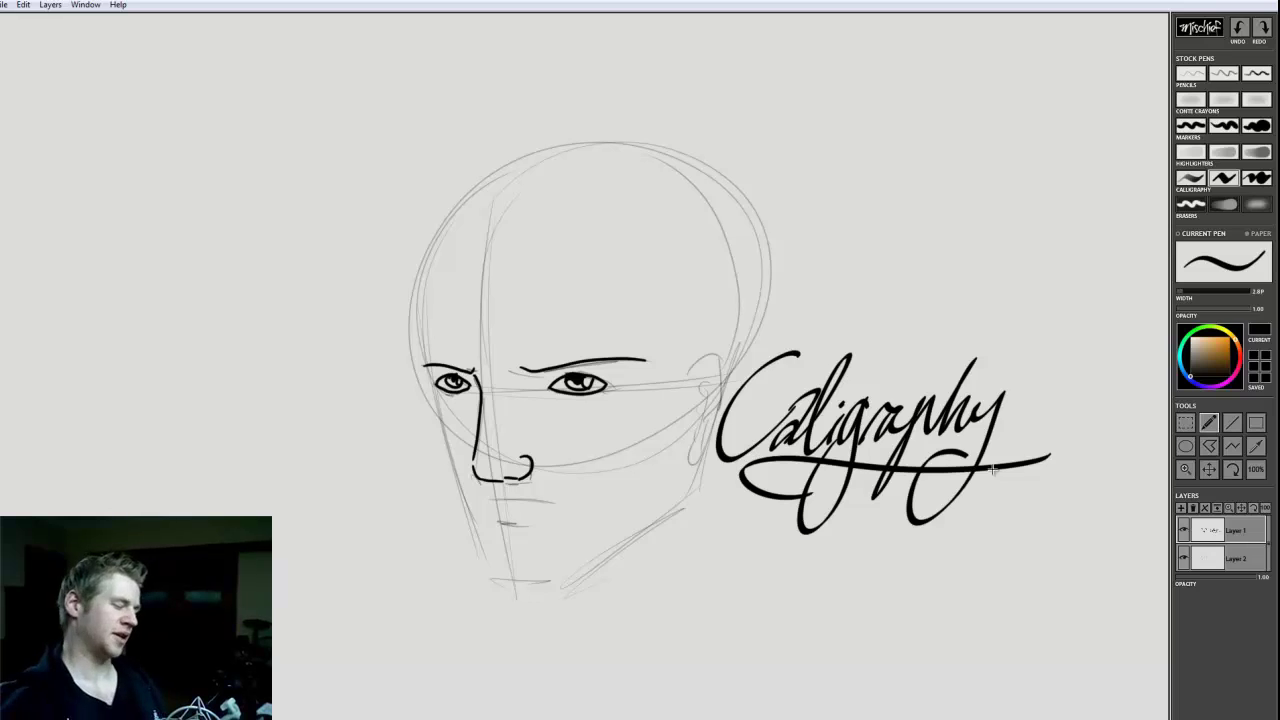
# Try the boldest calligraphy pen with scribbled lettering above the word, undo the strokes, and return to the medium calligraphy pen.
pyautogui.click(1249, 182)
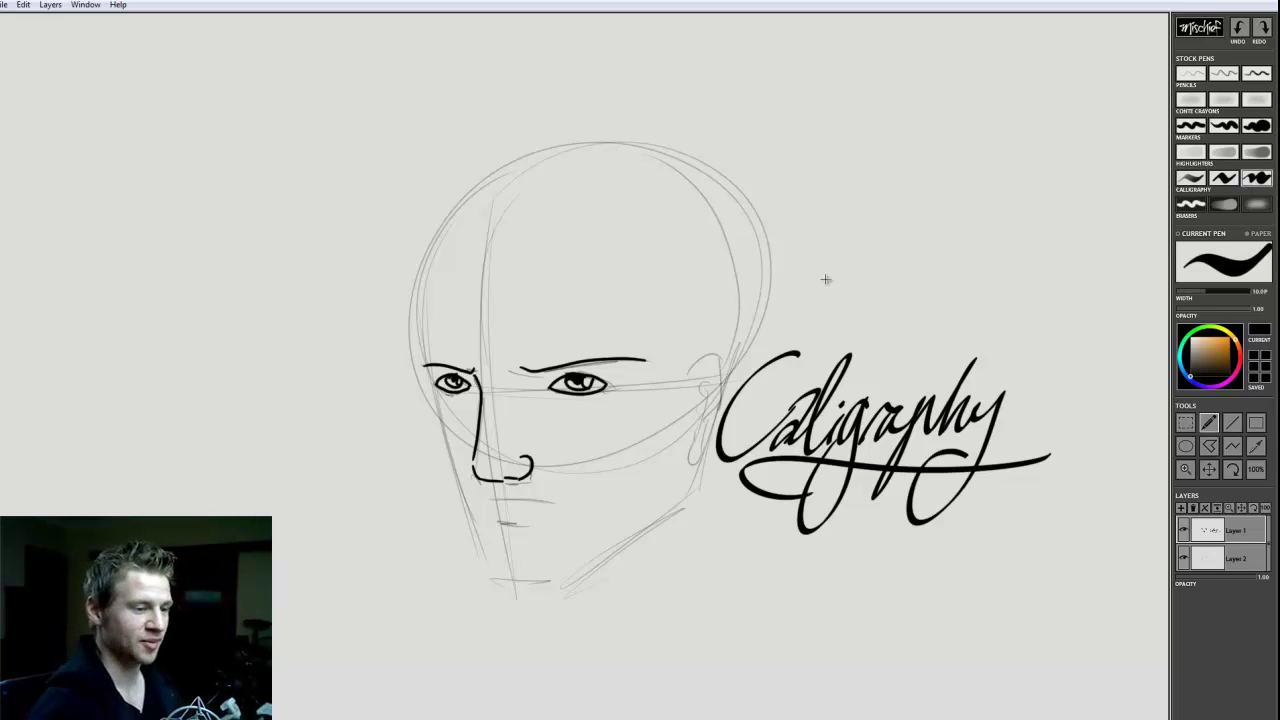
pyautogui.moveTo(848, 222)
pyautogui.mouseDown()
pyautogui.moveTo(784, 242)
pyautogui.moveTo(792, 322)
pyautogui.mouseUp()
pyautogui.moveTo(866, 197)
pyautogui.mouseDown()
pyautogui.moveTo(908, 207)
pyautogui.moveTo(925, 168)
pyautogui.moveTo(934, 272)
pyautogui.moveTo(1082, 56)
pyautogui.mouseUp()
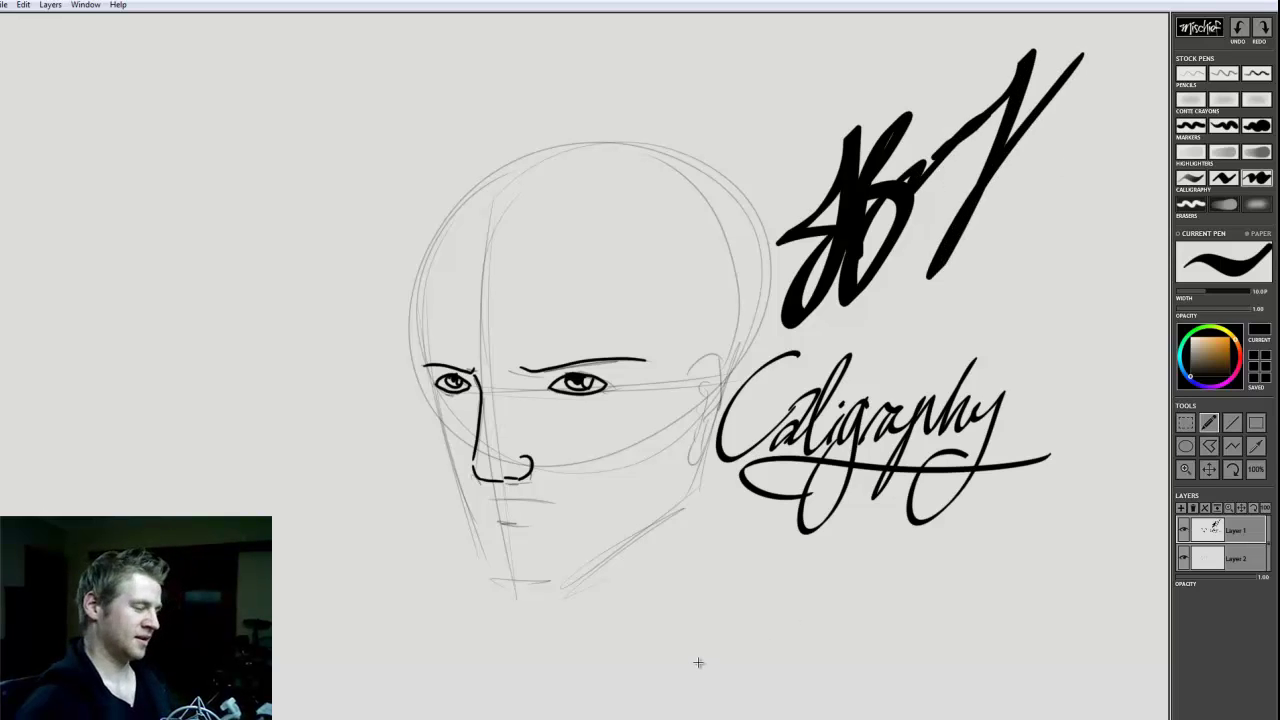
pyautogui.hotkey('ctrl', 'z')
pyautogui.hotkey('ctrl', 'z')
pyautogui.click(1218, 181)
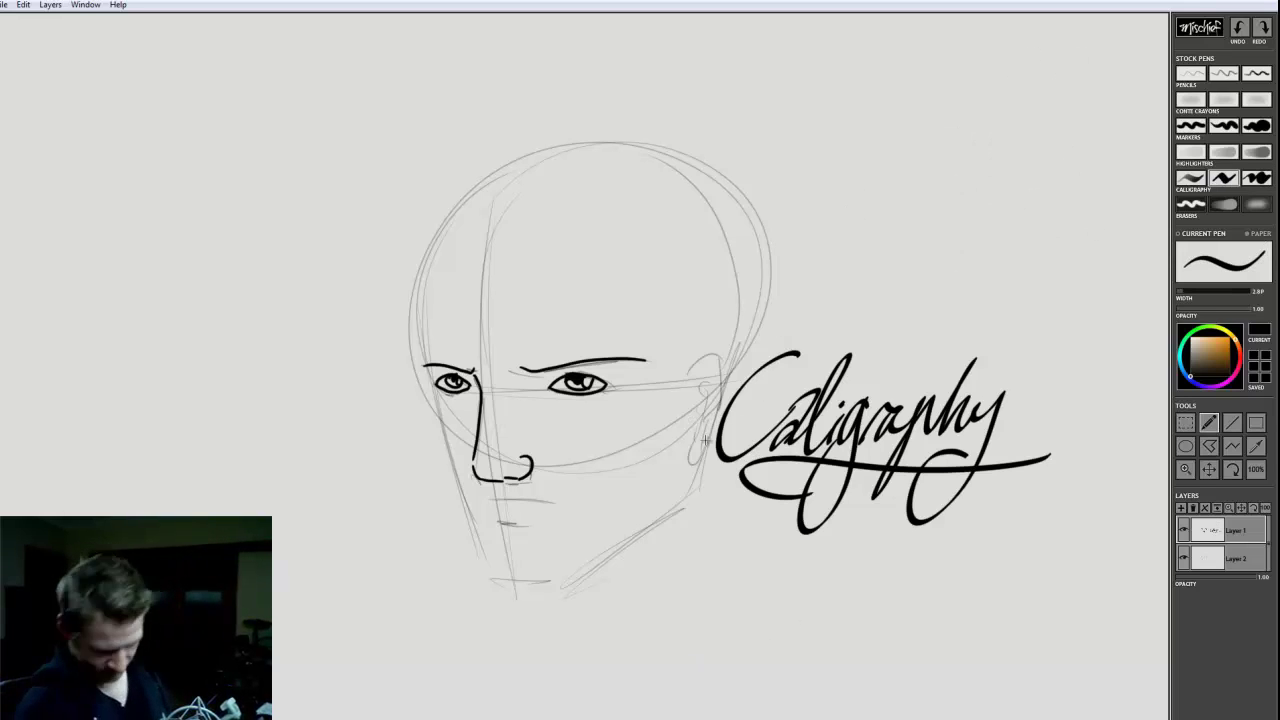
# Zoom out to centre the whole Mischief lettering with its gold flourishes and reactivate the medium calligraphy pen.
pyautogui.press('z')
pyautogui.moveTo(803, 453)
pyautogui.mouseDown()
pyautogui.moveTo(459, 551)
pyautogui.moveTo(478, 543)
pyautogui.mouseUp()
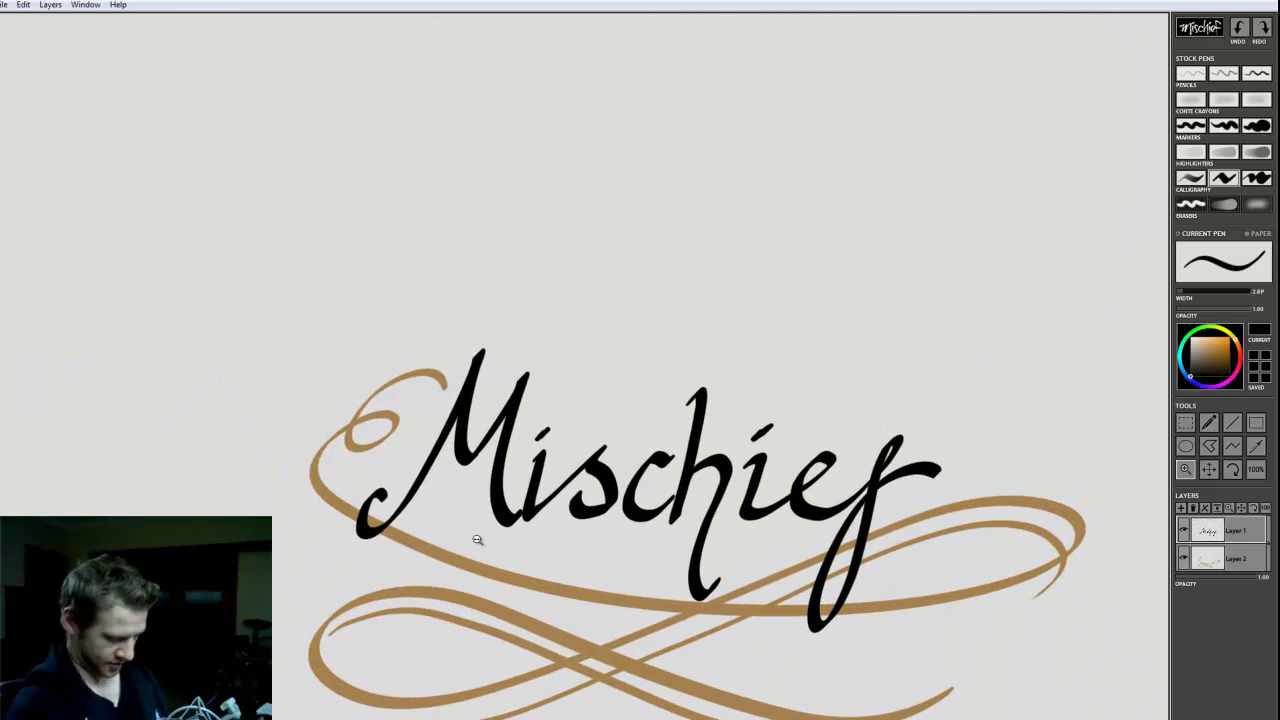
pyautogui.press('space')
pyautogui.moveTo(741, 547); pyautogui.dragTo(711, 422)
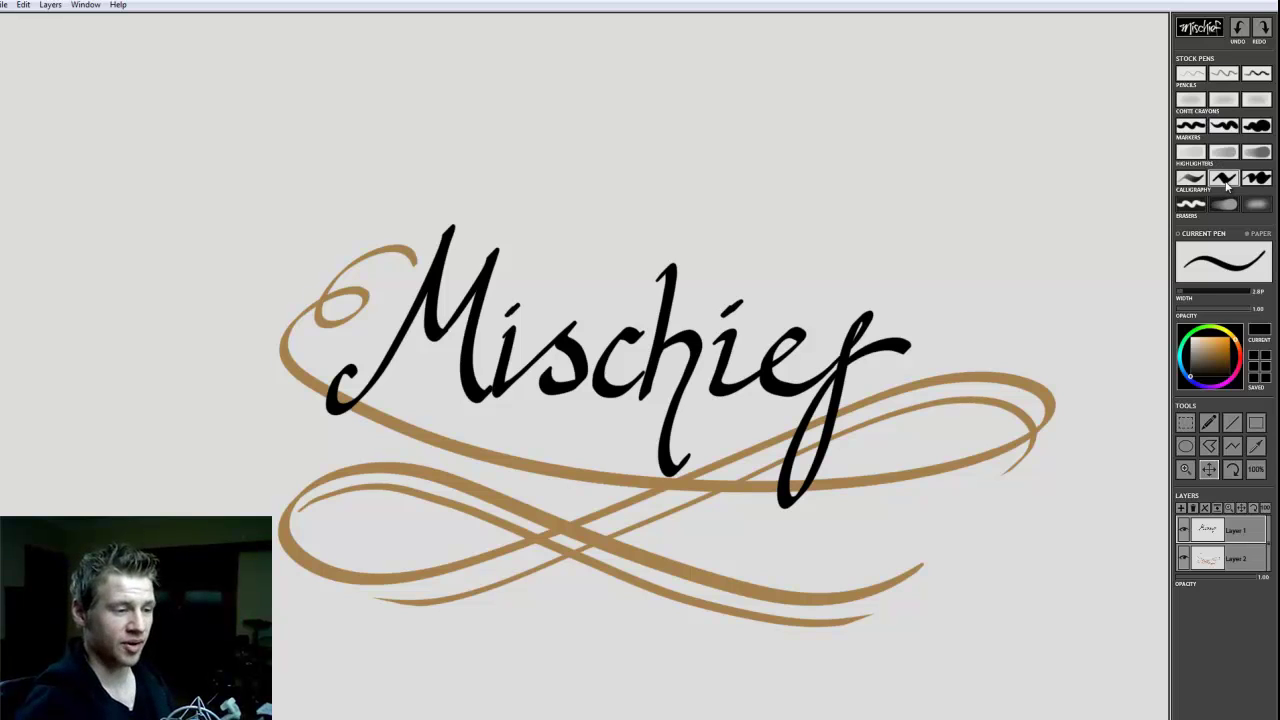
pyautogui.click(1226, 181)
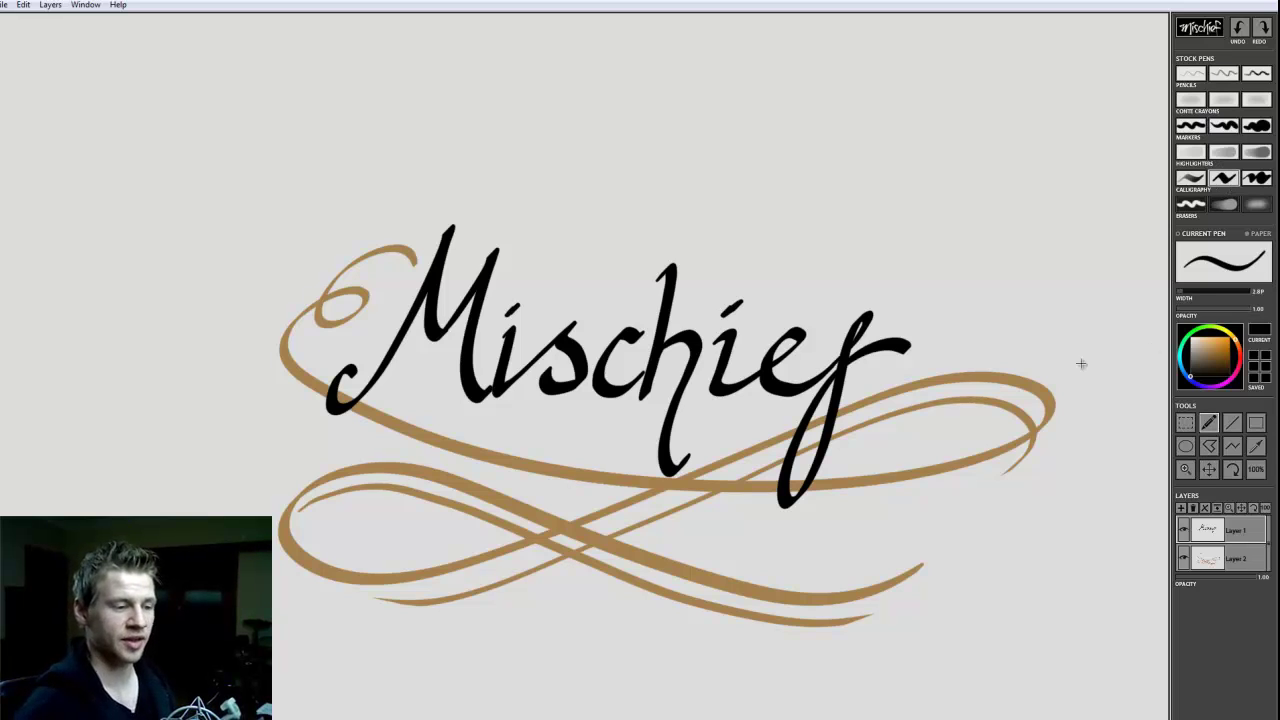
# Open the paper texture choices and preview plain, grey, tan and speckled papers behind the Mischief lettering.
pyautogui.click(1248, 235)
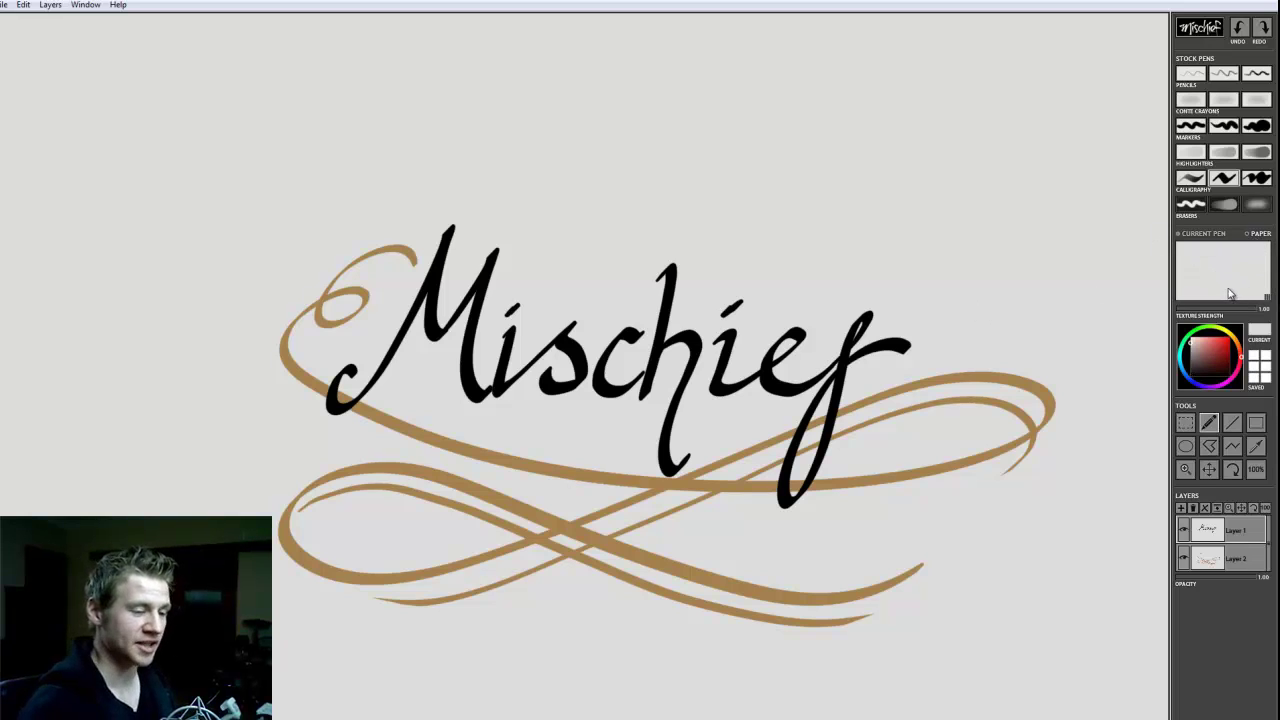
pyautogui.click(1266, 301)
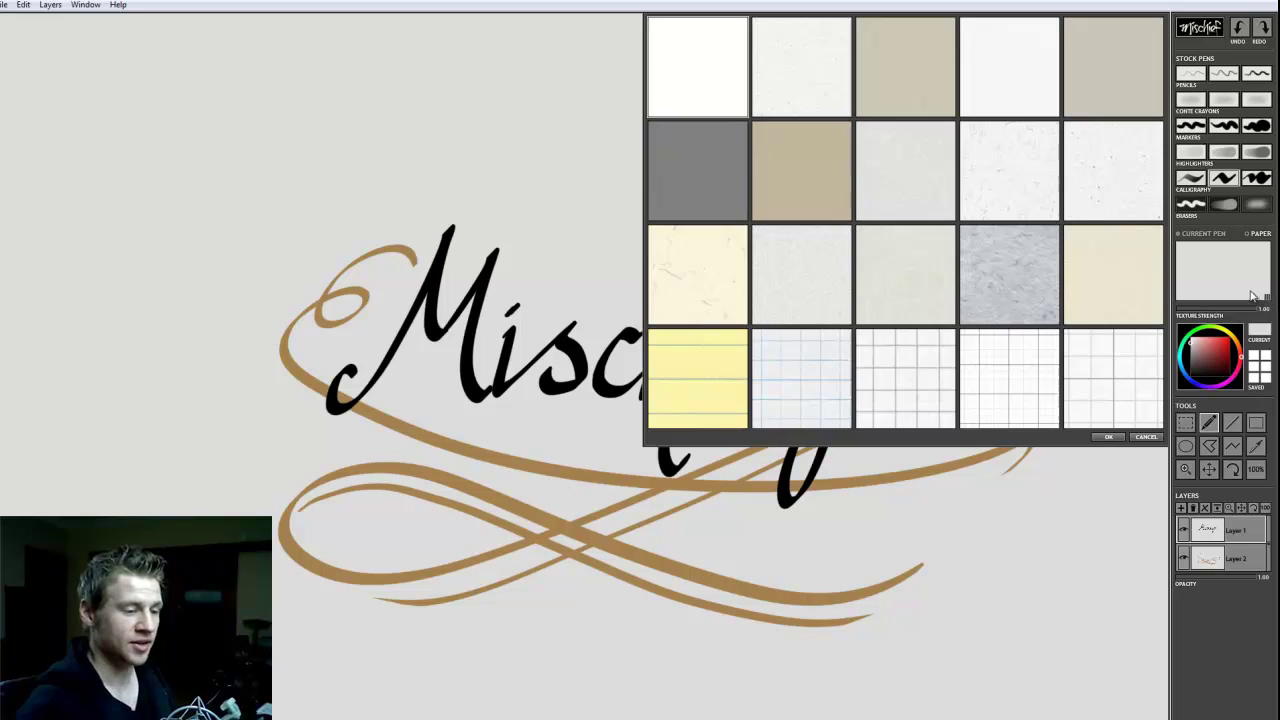
pyautogui.click(824, 80)
pyautogui.click(931, 91)
pyautogui.click(1000, 89)
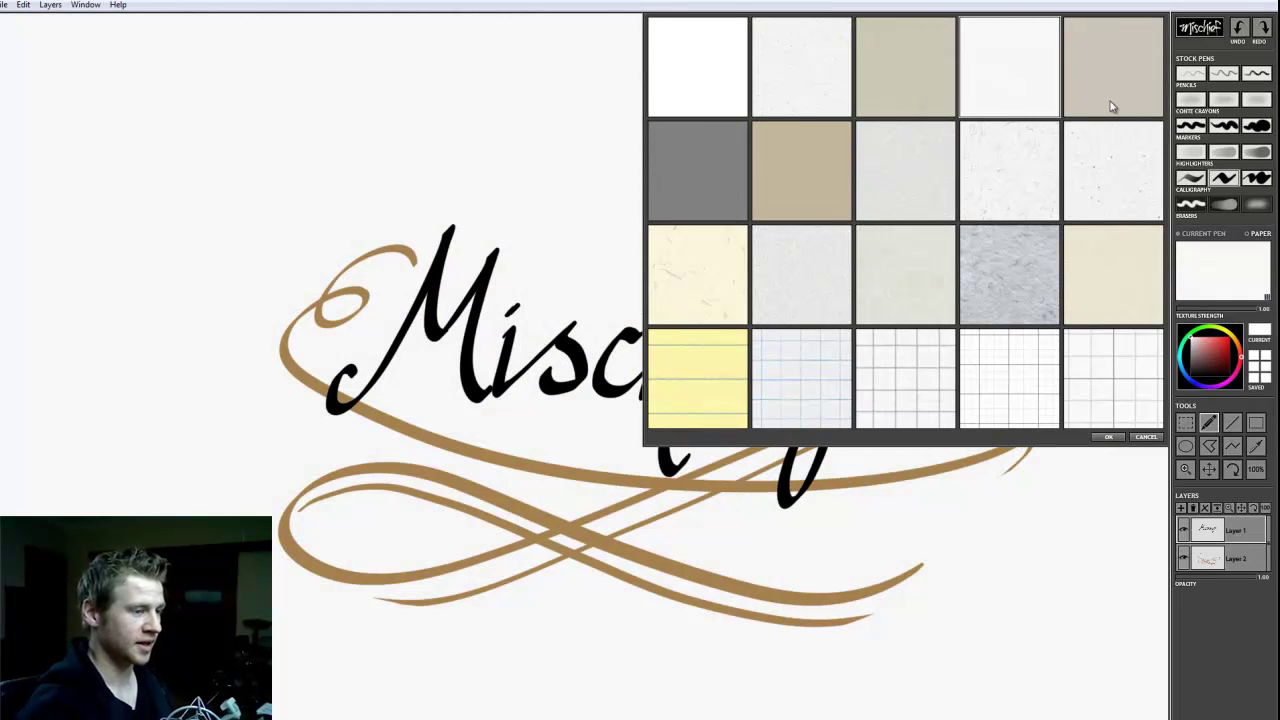
pyautogui.click(1109, 106)
pyautogui.click(716, 190)
pyautogui.click(776, 184)
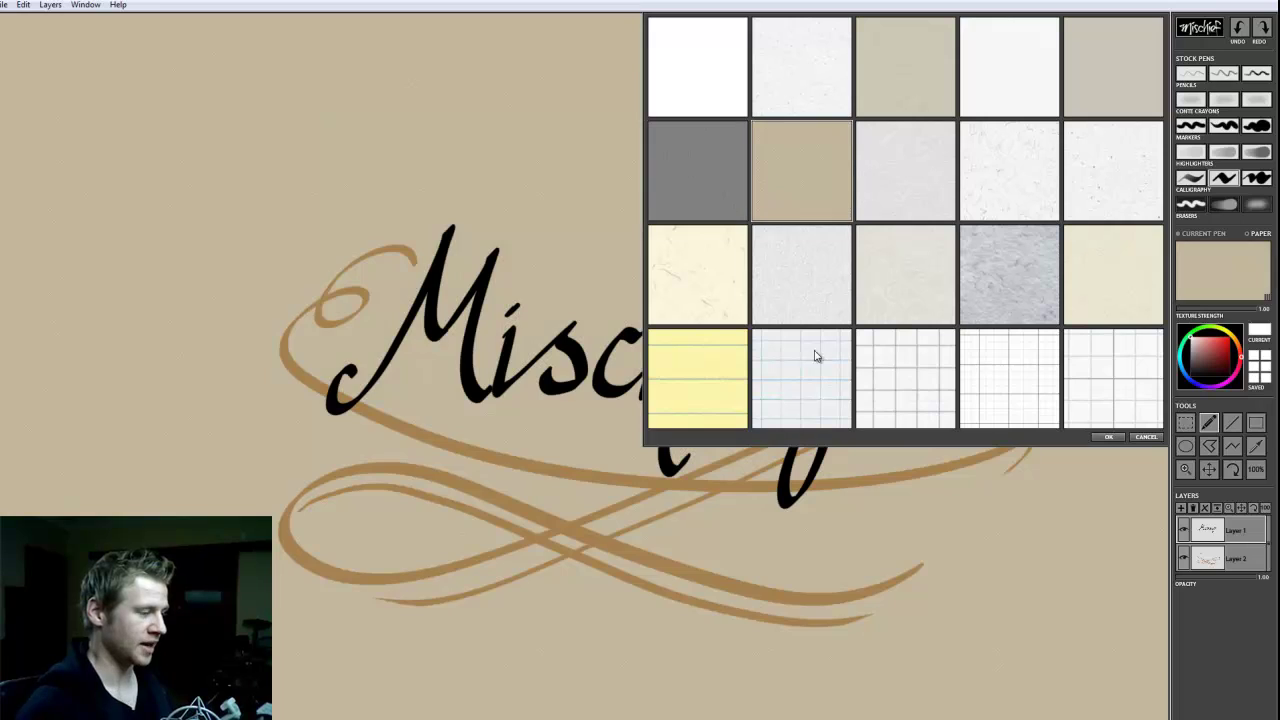
pyautogui.click(902, 176)
pyautogui.click(1026, 183)
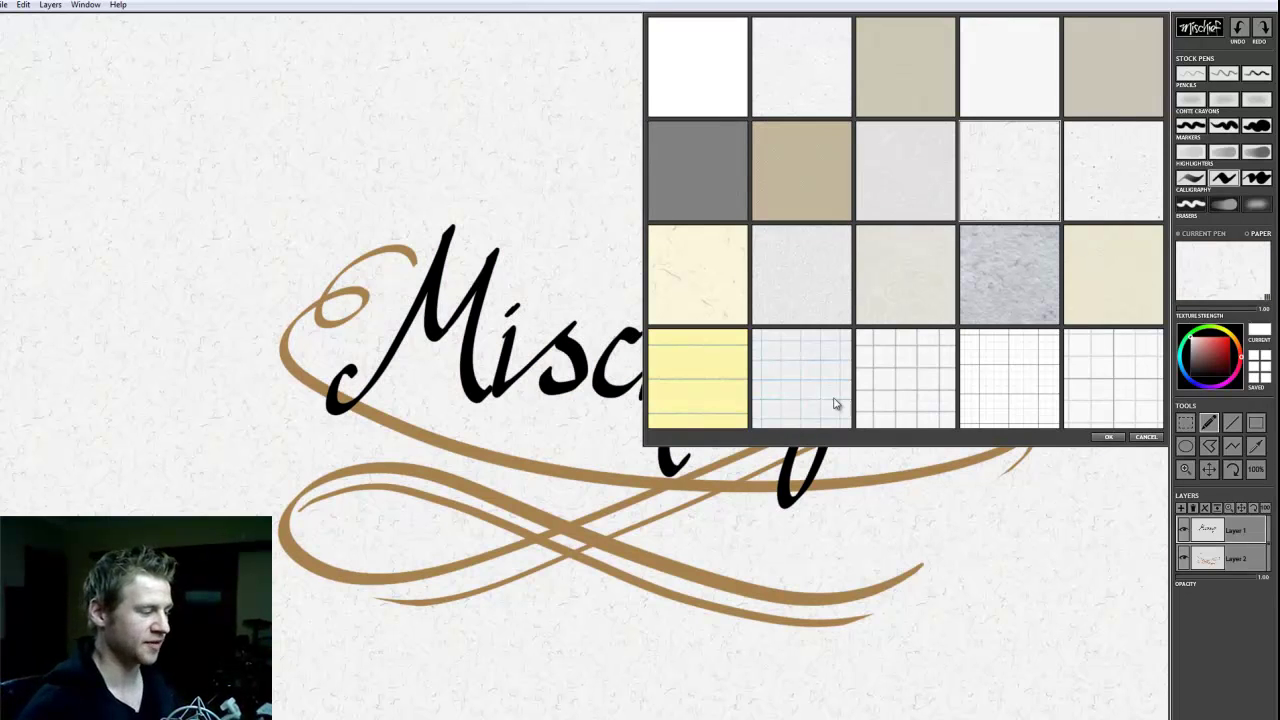
# Preview the yellow lined paper and each of the grid papers behind the lettering.
pyautogui.click(717, 375)
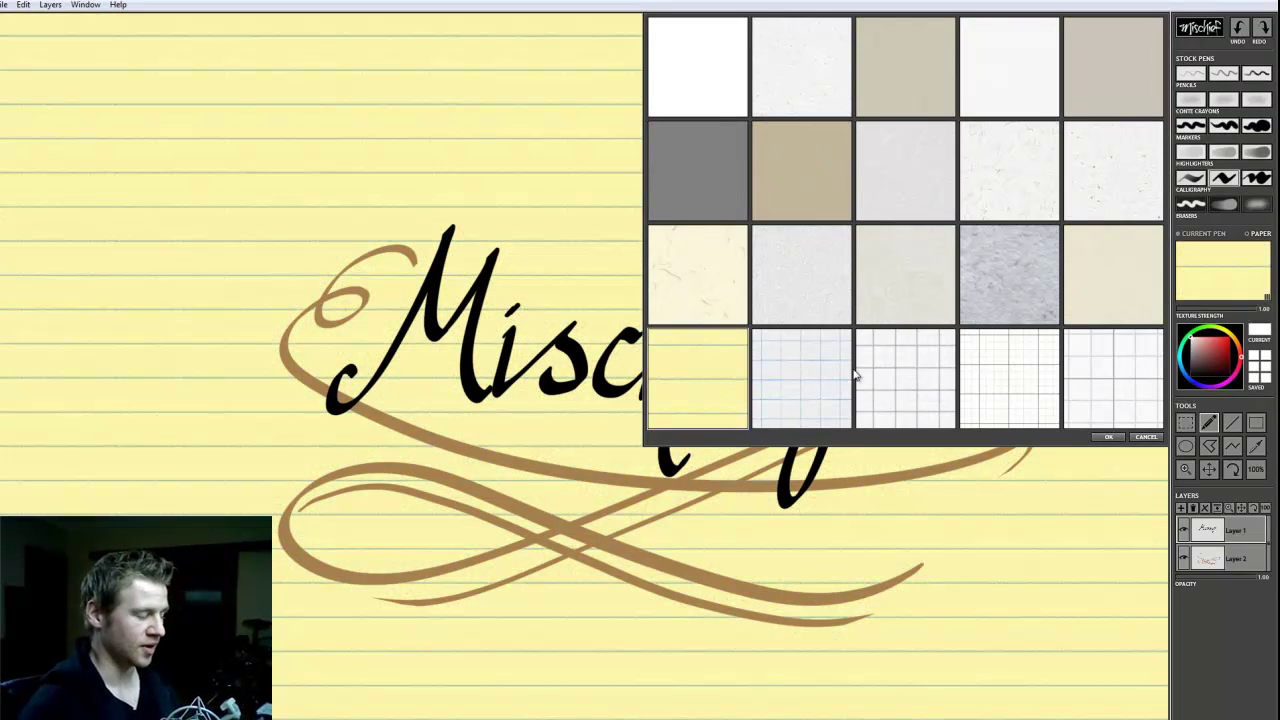
pyautogui.click(830, 385)
pyautogui.click(904, 384)
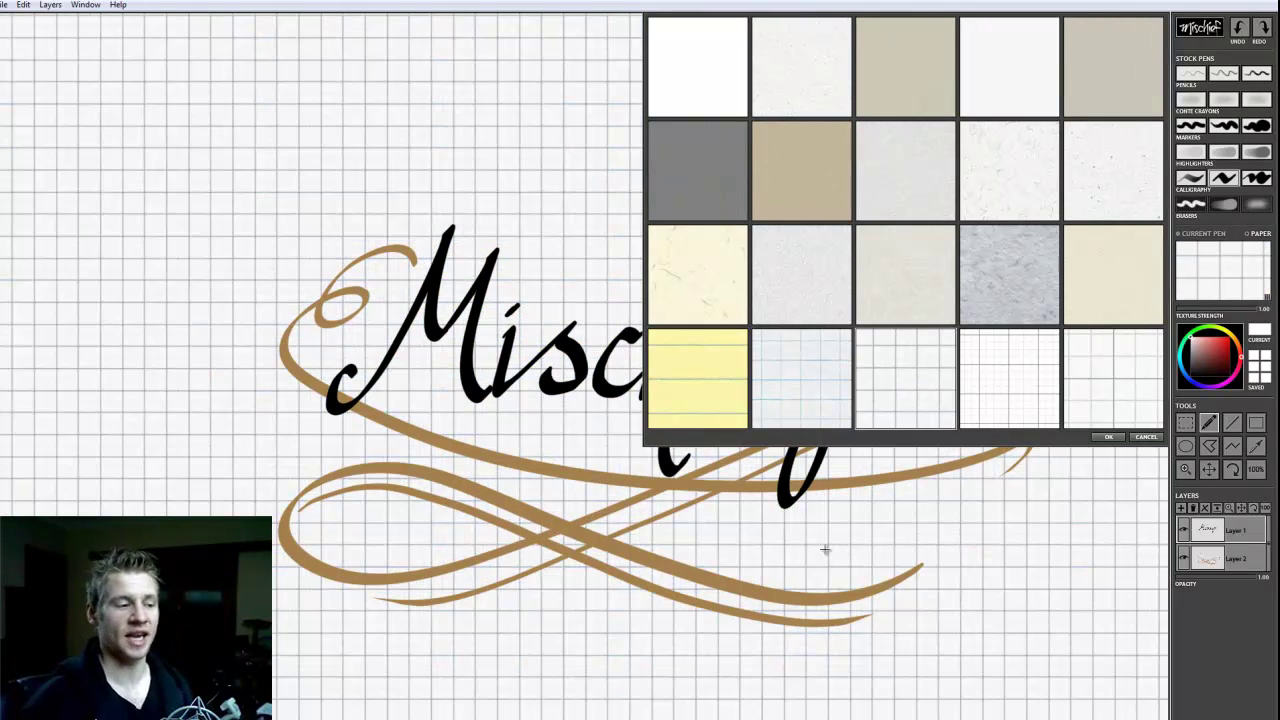
pyautogui.click(1023, 372)
pyautogui.click(1080, 378)
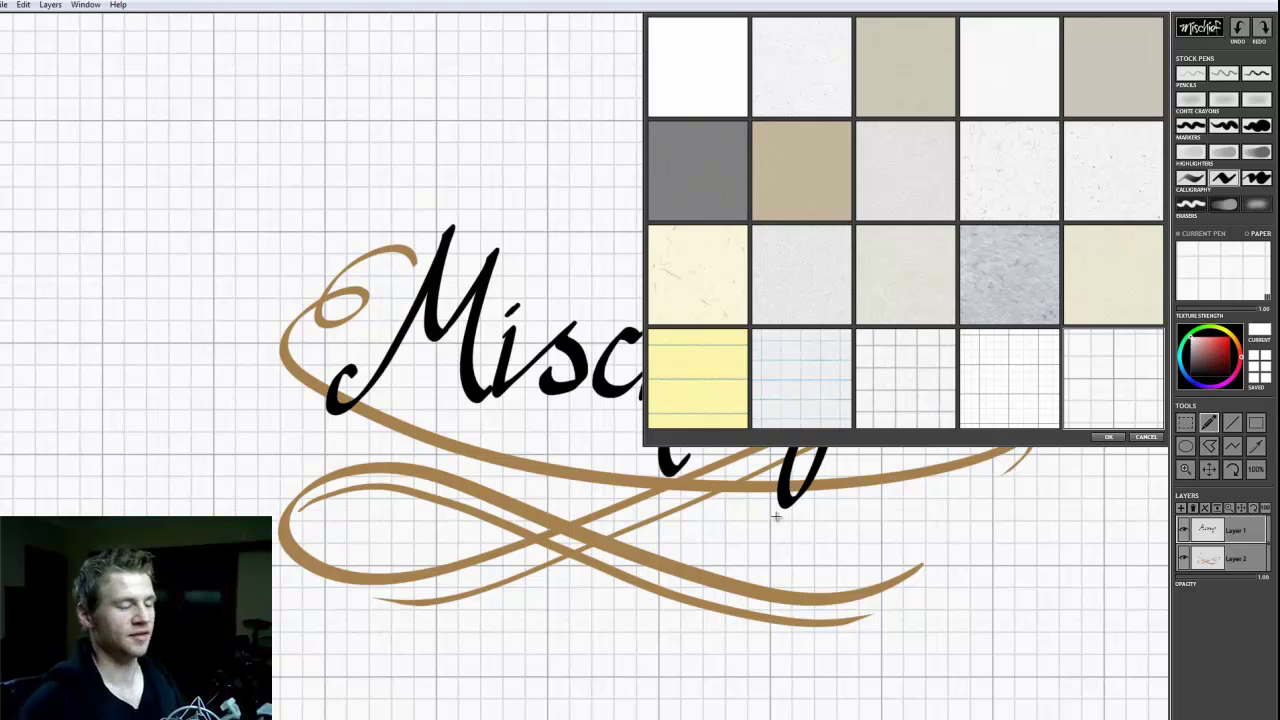
# Apply the plain white paper and adjust the paper colour to pure white.
pyautogui.click(704, 72)
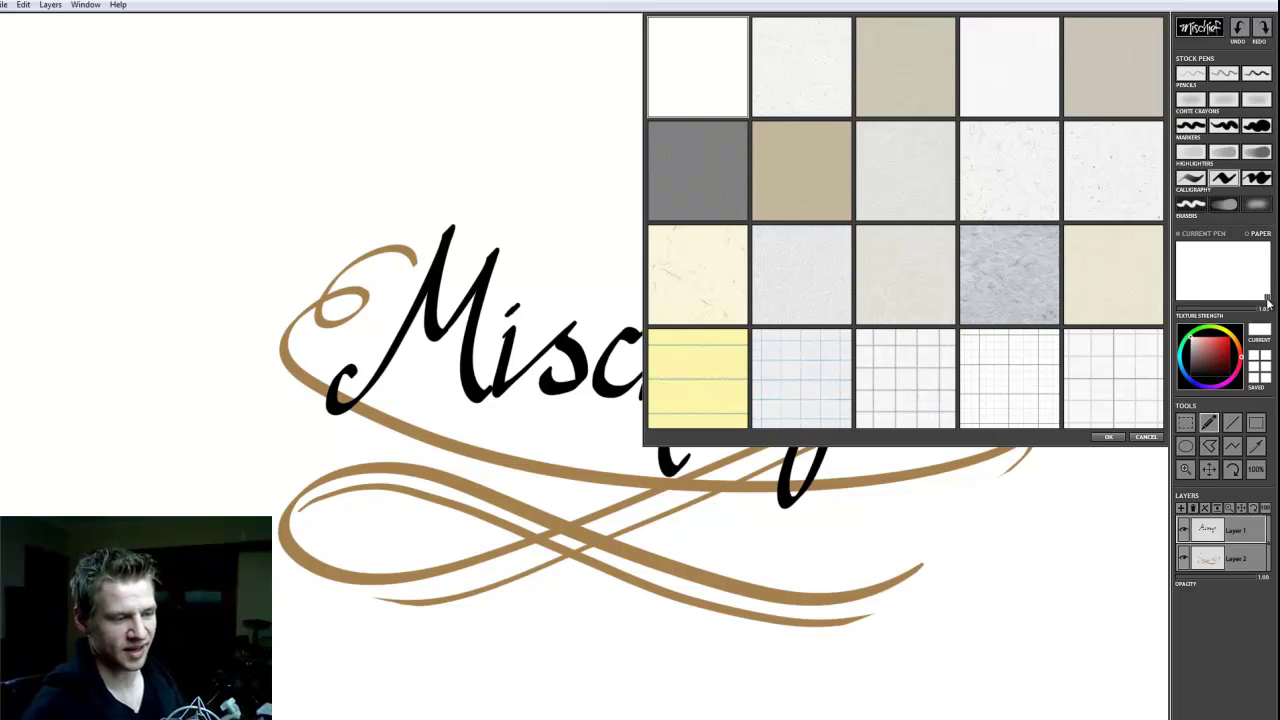
pyautogui.click(1109, 438)
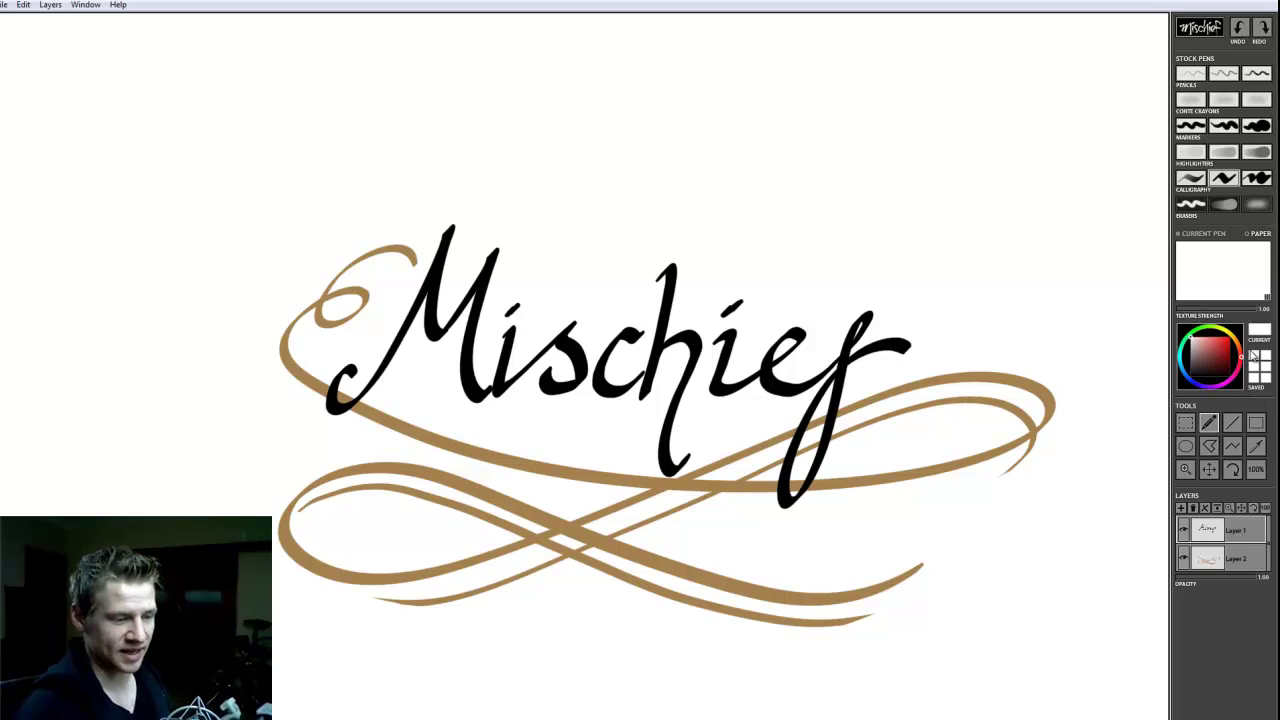
pyautogui.moveTo(1206, 360); pyautogui.dragTo(1194, 277)
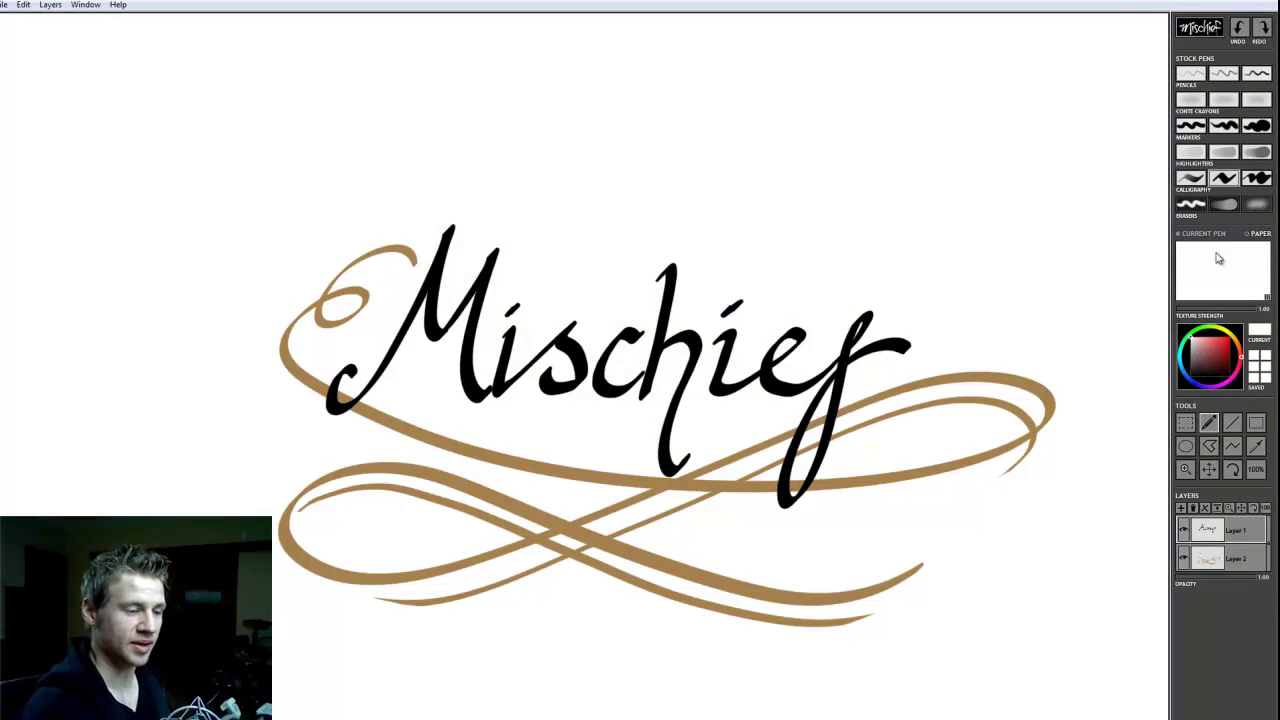
# Switch from the paper settings back to the current pen and set its colour to red.
pyautogui.click(1196, 234)
pyautogui.click(1227, 342)
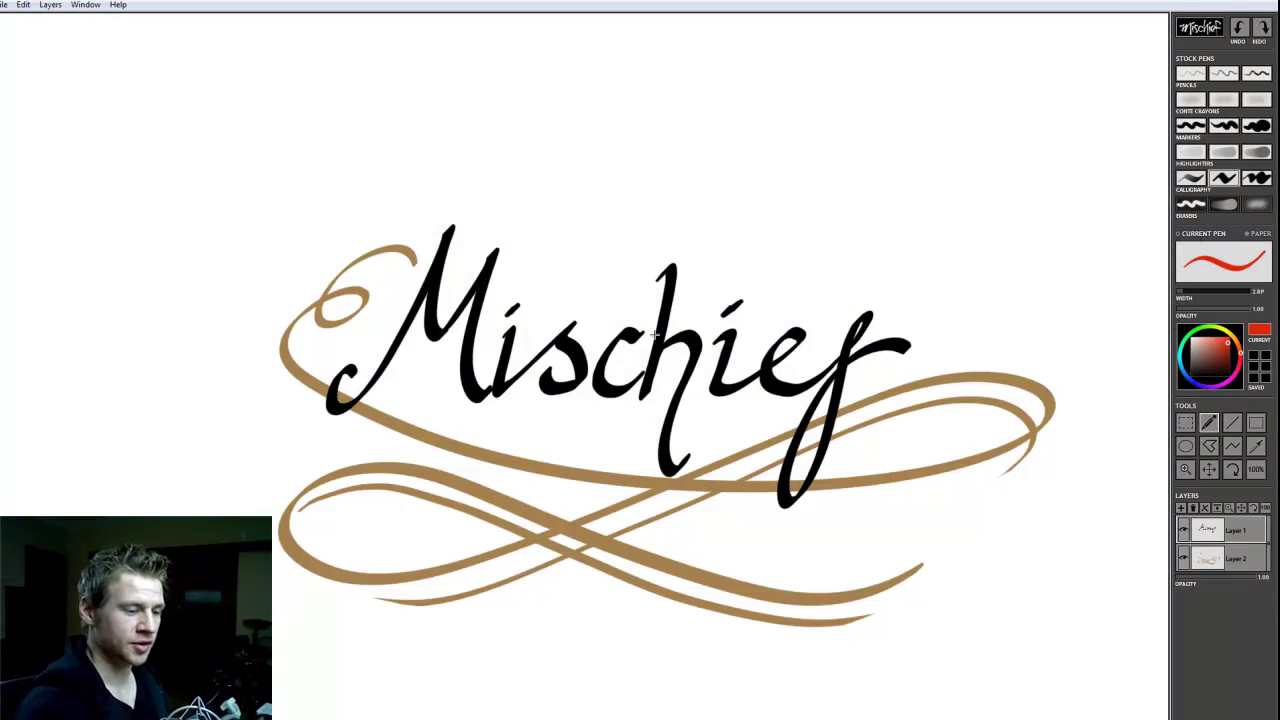
# Try a red squiggle above the lettering, undo it, and sample the tan of the flourish as the pen colour.
pyautogui.moveTo(494, 175)
pyautogui.mouseDown()
pyautogui.moveTo(652, 222)
pyautogui.moveTo(826, 186)
pyautogui.mouseUp()
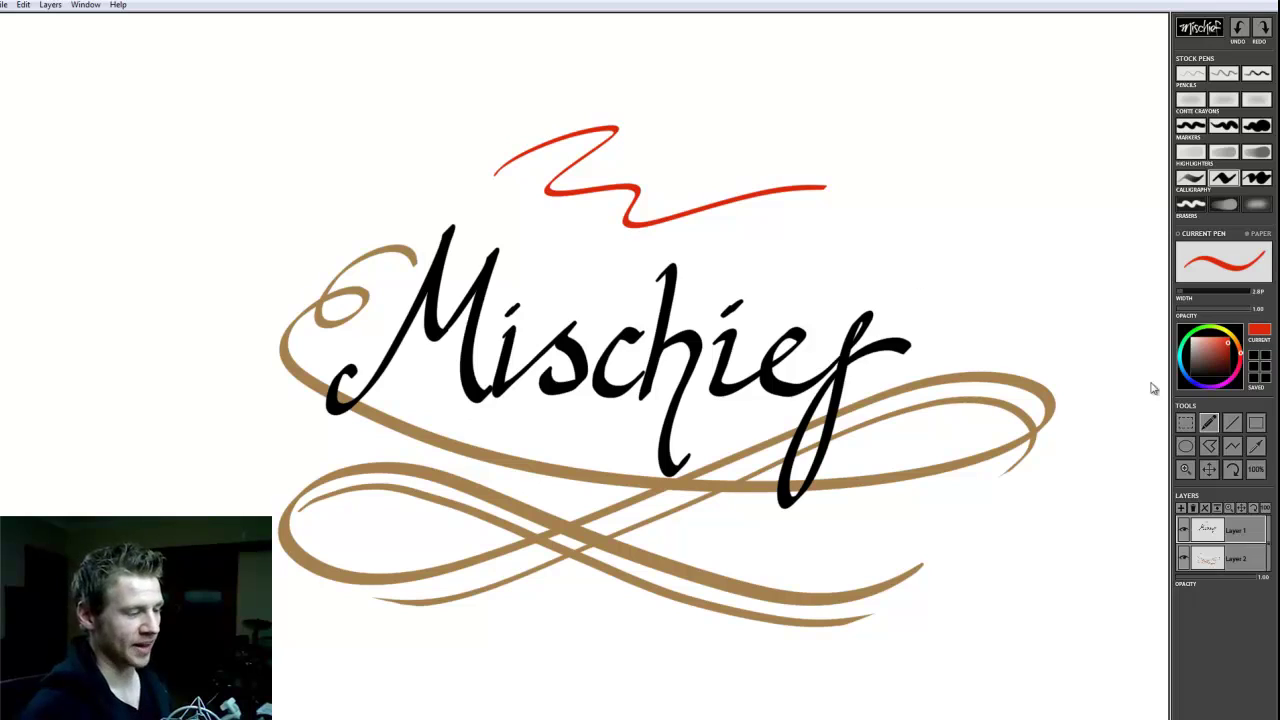
pyautogui.hotkey('ctrl', 'z')
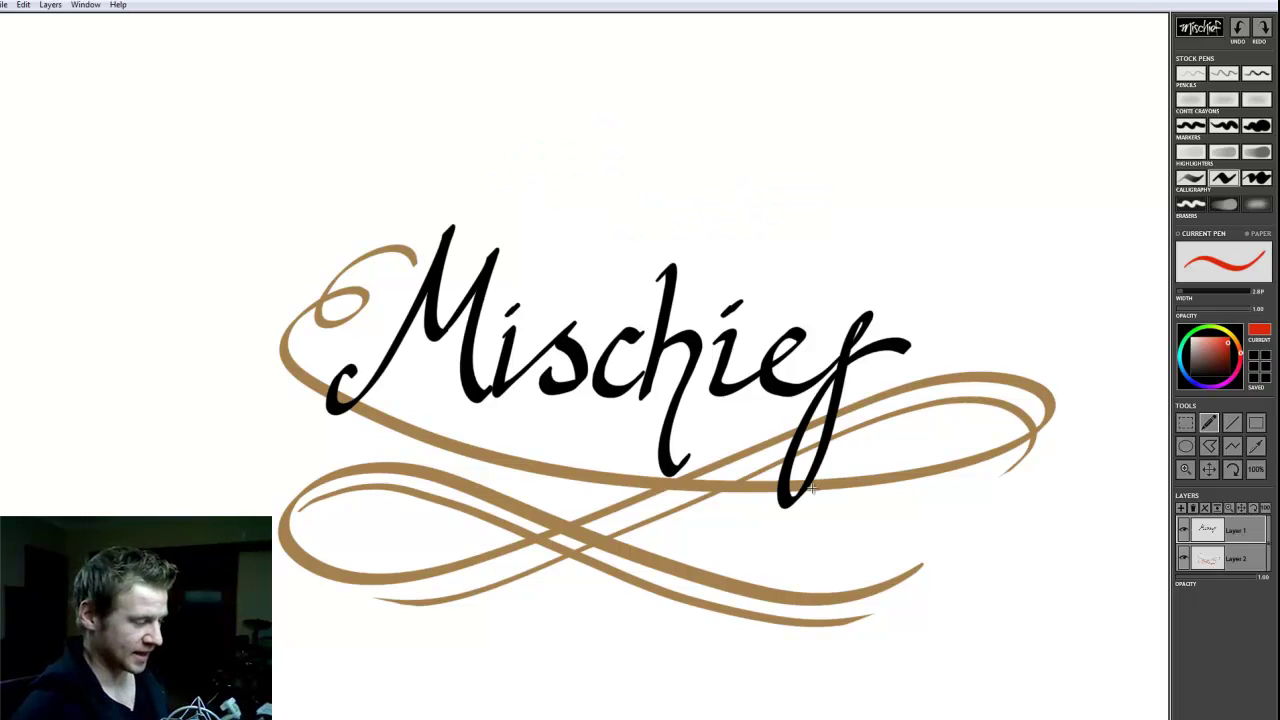
pyautogui.click(1256, 448)
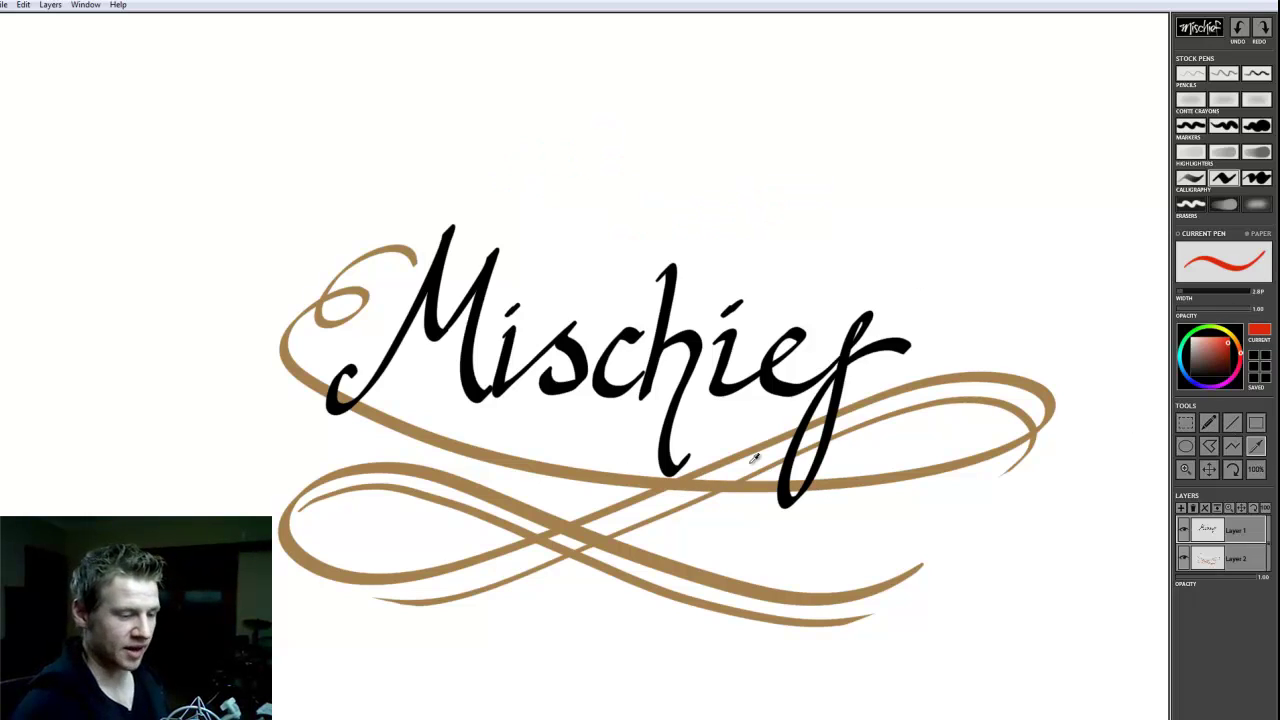
pyautogui.click(662, 474)
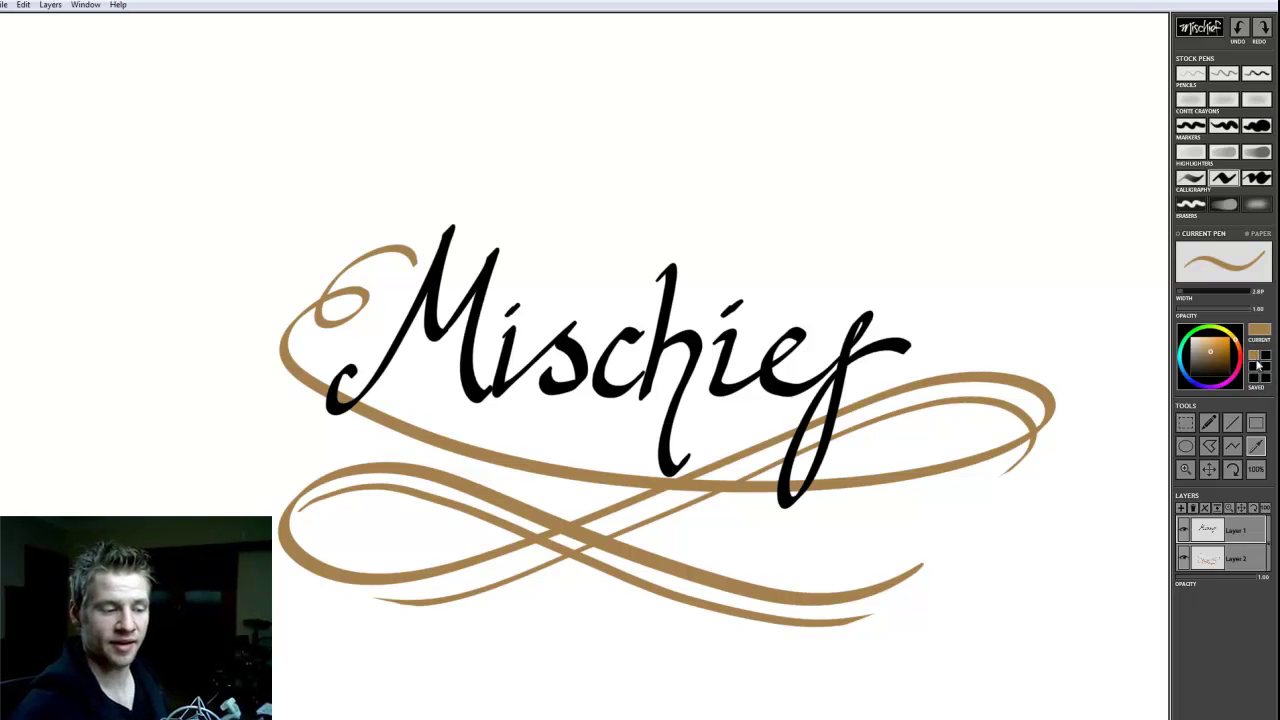
# Darken the pen colour to brown and try shading strokes along the flourish beneath the lettering, undoing each one.
pyautogui.moveTo(1222, 360); pyautogui.dragTo(1219, 363)
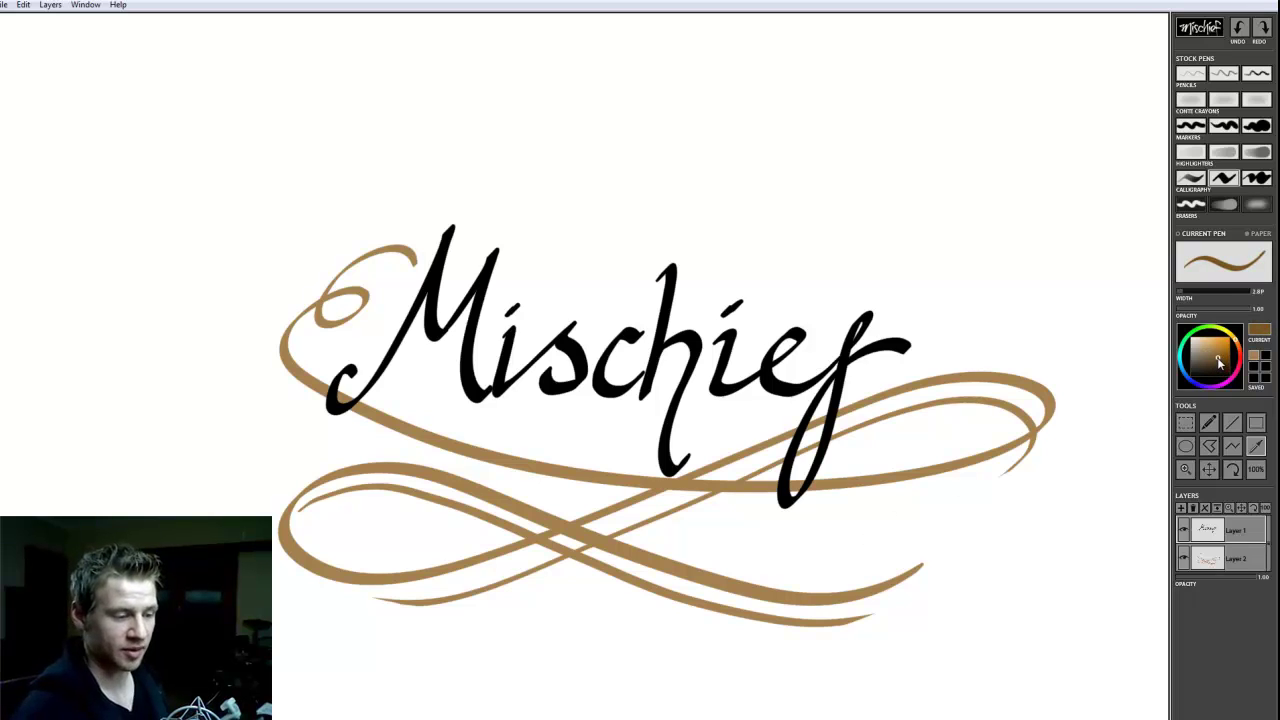
pyautogui.press('b')
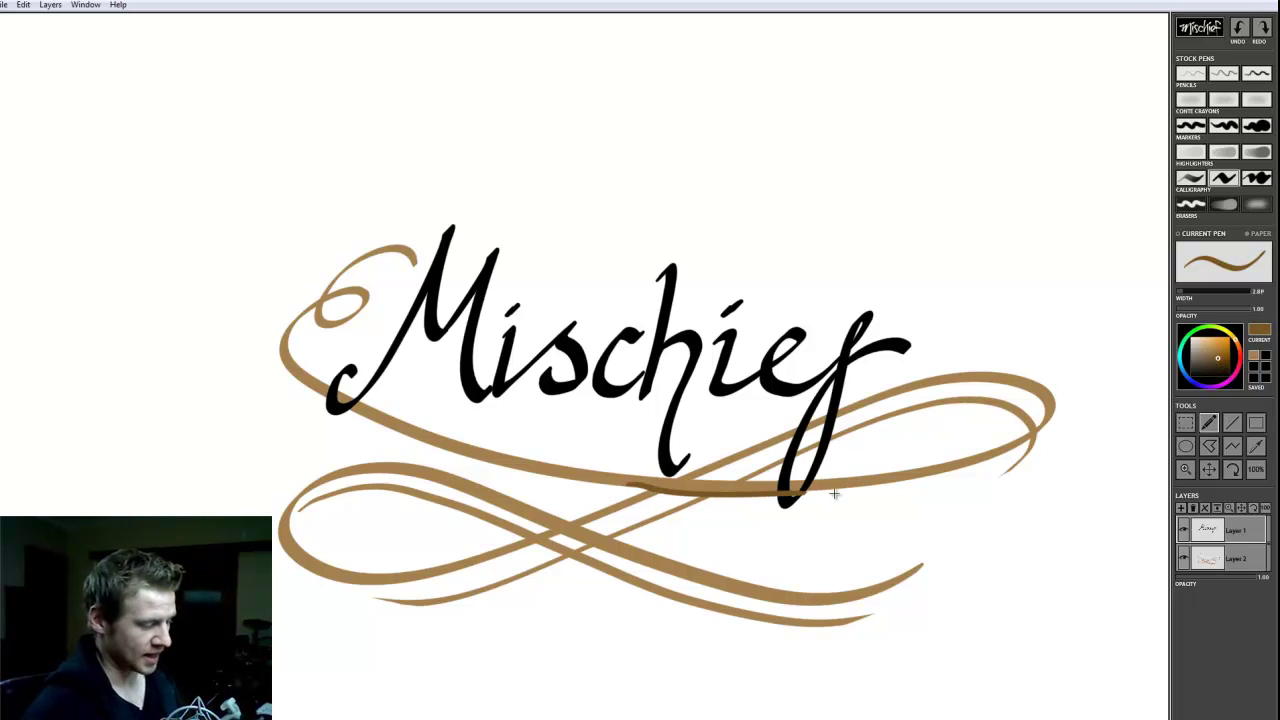
pyautogui.moveTo(354, 411)
pyautogui.mouseDown()
pyautogui.moveTo(414, 441)
pyautogui.moveTo(694, 488)
pyautogui.mouseUp()
pyautogui.hotkey('ctrl', 'z')
pyautogui.moveTo(355, 409)
pyautogui.mouseDown()
pyautogui.moveTo(470, 458)
pyautogui.moveTo(628, 490)
pyautogui.mouseUp()
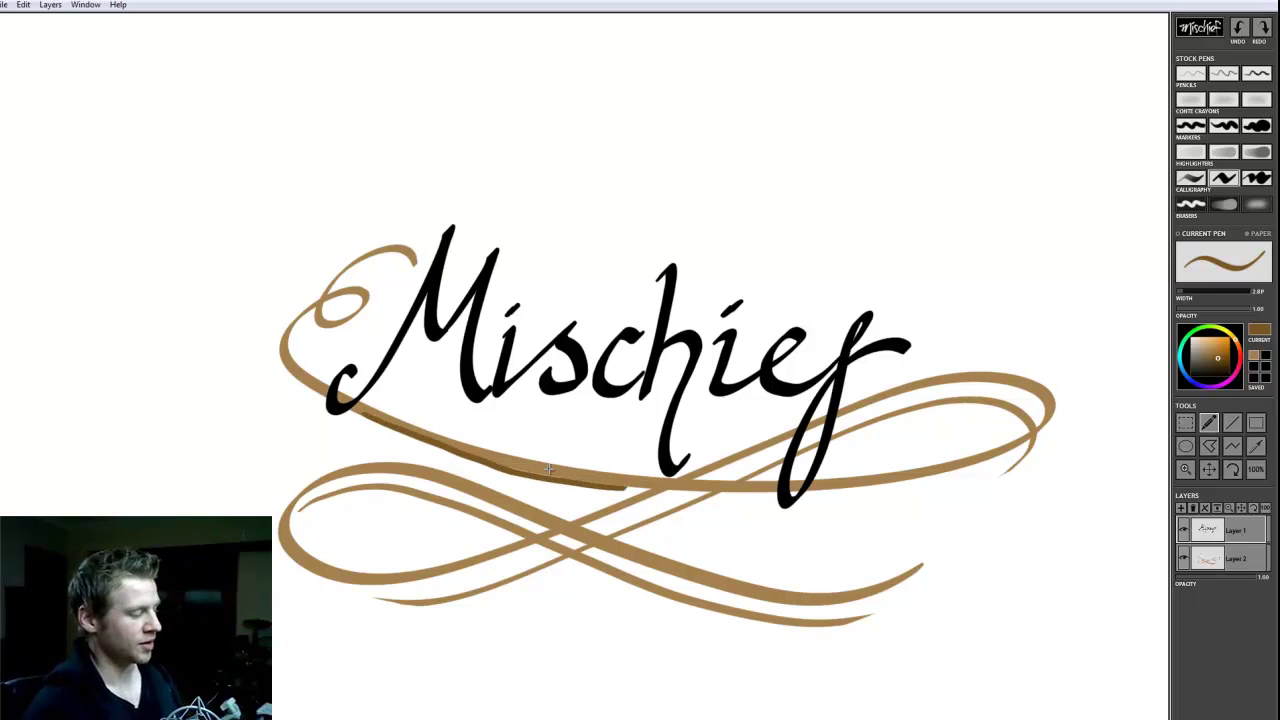
pyautogui.hotkey('ctrl', 'z')
pyautogui.moveTo(390, 421); pyautogui.dragTo(696, 494)
pyautogui.hotkey('ctrl', 'z')
pyautogui.moveTo(418, 440); pyautogui.dragTo(708, 484)
pyautogui.hotkey('ctrl', 'z')
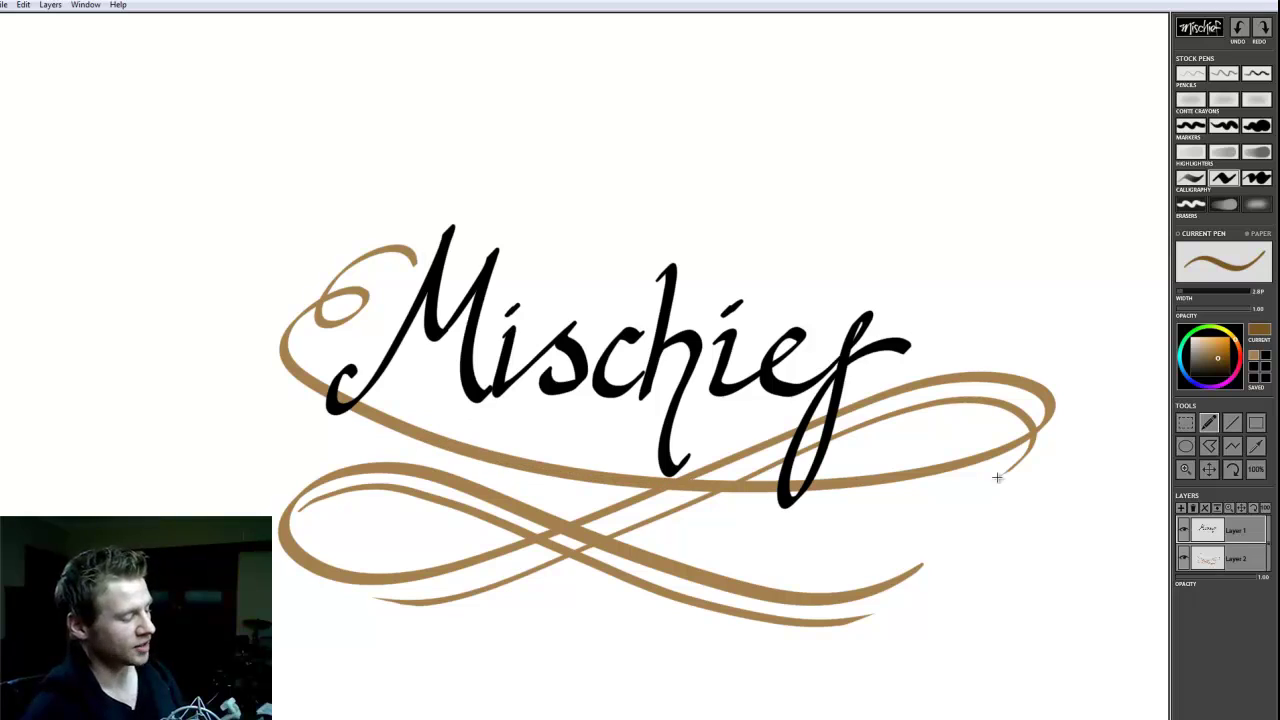
# Restore the saved tan as the pen colour, test it with a stroke beneath the lettering and undo that stroke.
pyautogui.click(1256, 362)
pyautogui.moveTo(553, 493); pyautogui.dragTo(652, 501)
pyautogui.hotkey('ctrl', 'z')
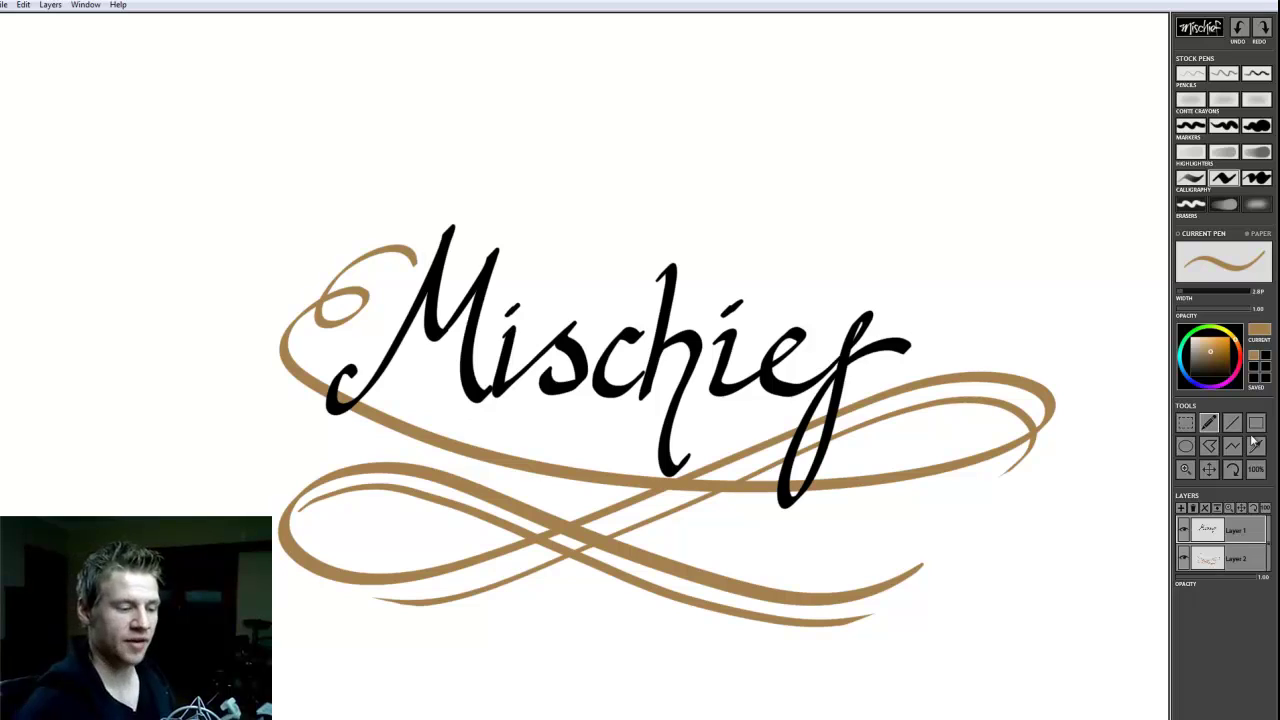
# Try a rectangular selection over part of the lettering, return to freehand drawing and undo a tan scribble beside the last letter.
pyautogui.click(1185, 423)
pyautogui.moveTo(1013, 265); pyautogui.dragTo(556, 531)
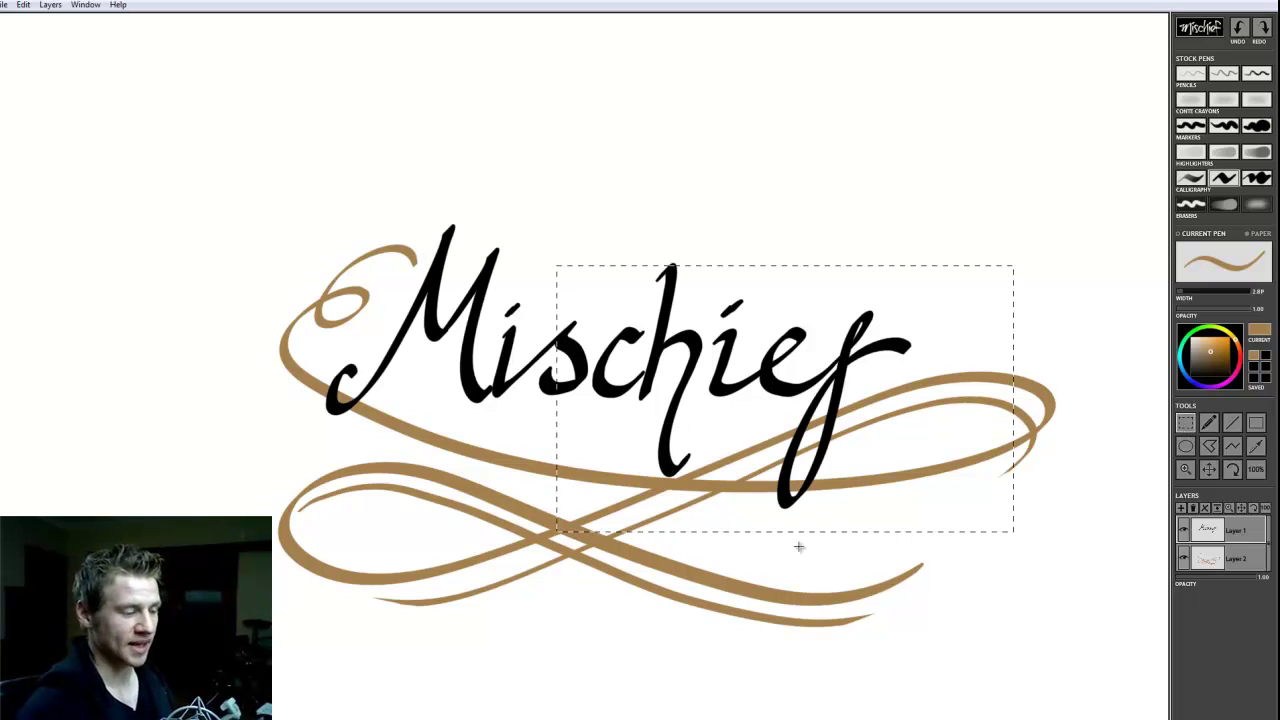
pyautogui.click(1213, 423)
pyautogui.moveTo(911, 314)
pyautogui.mouseDown()
pyautogui.moveTo(938, 397)
pyautogui.moveTo(967, 365)
pyautogui.mouseUp()
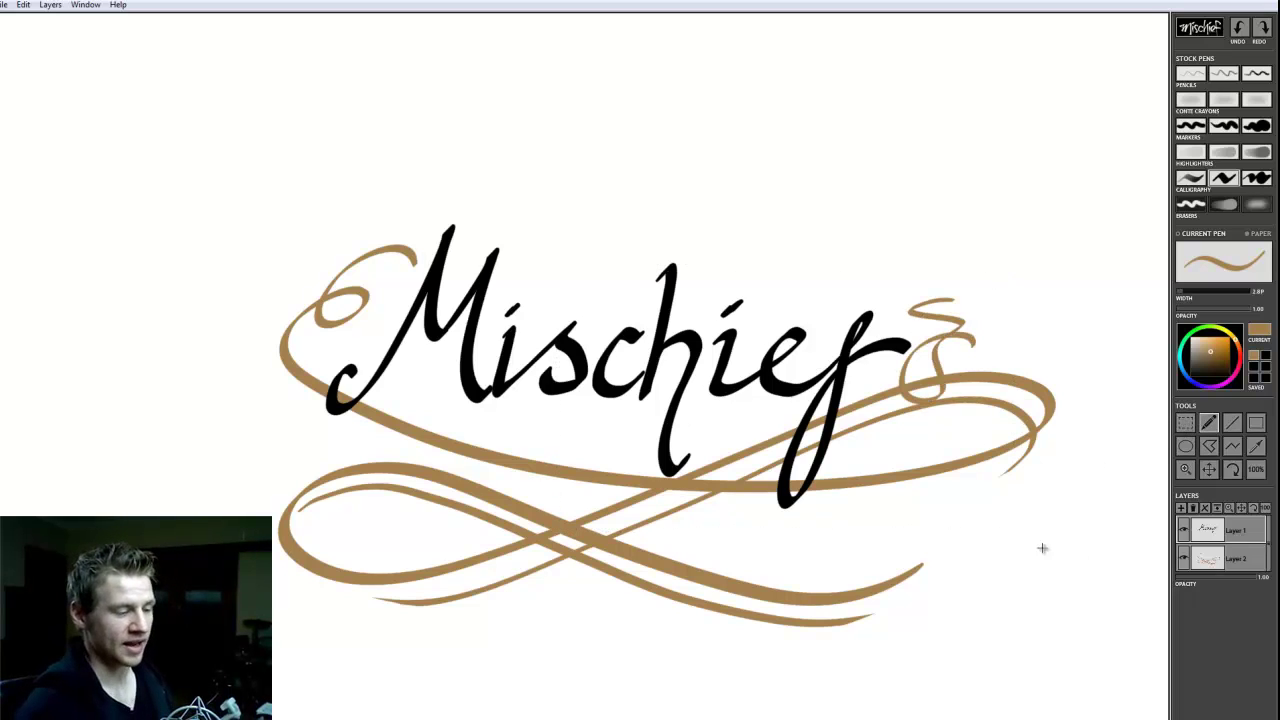
pyautogui.hotkey('ctrl', 'z')
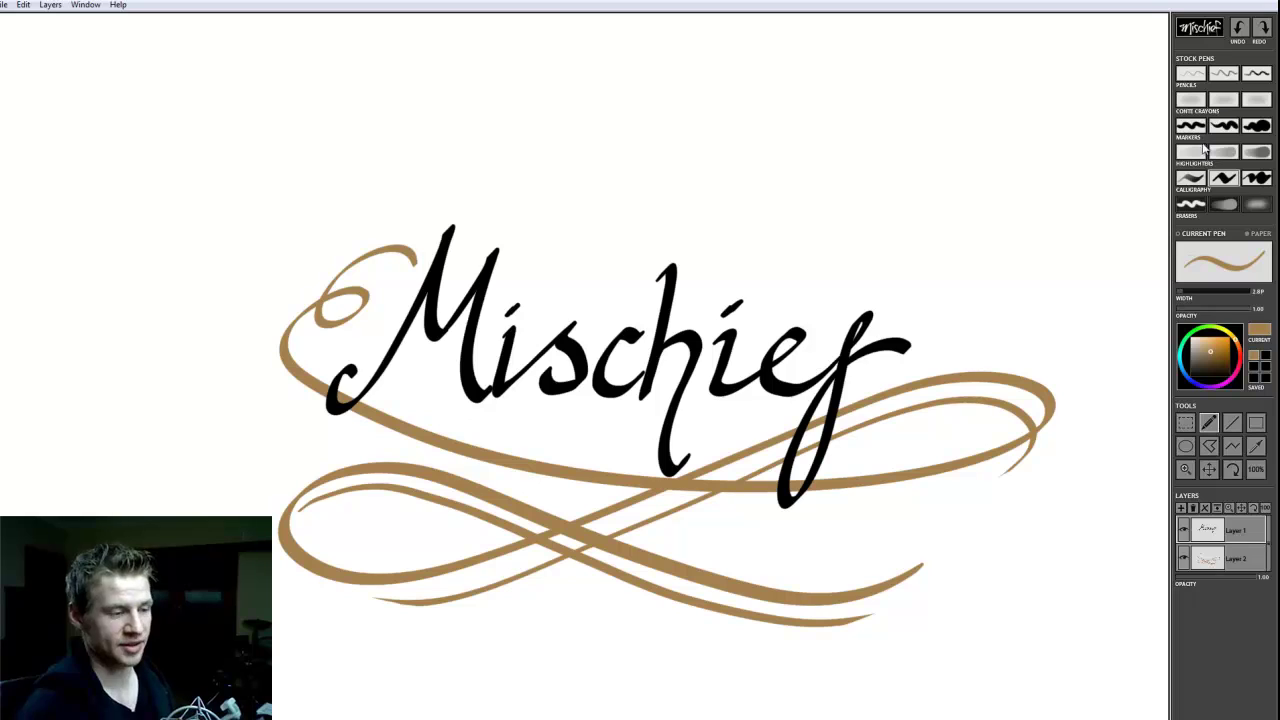
# Try a line with the straight line tool and a stroke with the medium marker, undoing both.
pyautogui.click(1232, 430)
pyautogui.moveTo(408, 396); pyautogui.dragTo(317, 594)
pyautogui.hotkey('ctrl', 'z')
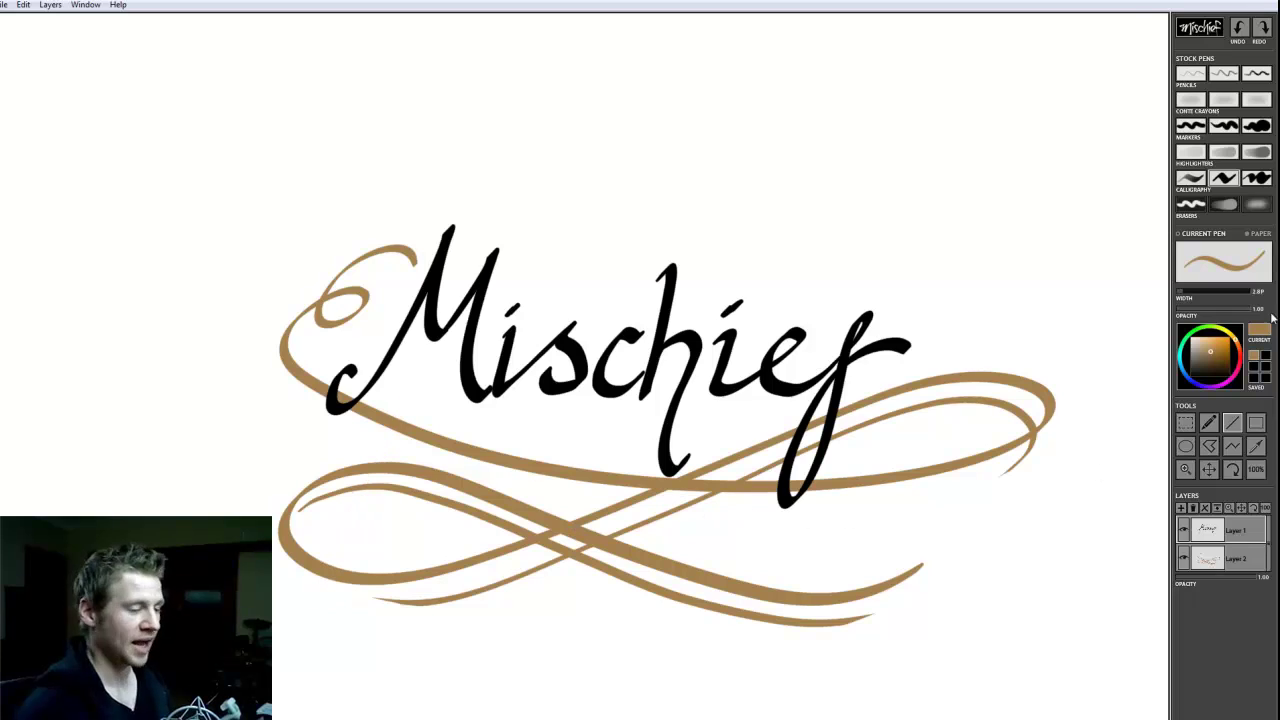
pyautogui.click(1224, 128)
pyautogui.moveTo(650, 234)
pyautogui.mouseDown()
pyautogui.moveTo(789, 95)
pyautogui.moveTo(738, 294)
pyautogui.moveTo(708, 292)
pyautogui.mouseUp()
pyautogui.hotkey('ctrl', 'z')
# Try the heaviest highlighter with a large tan stroke sweeping across the last letters, and undo it.
pyautogui.click(1231, 424)
pyautogui.click(1257, 152)
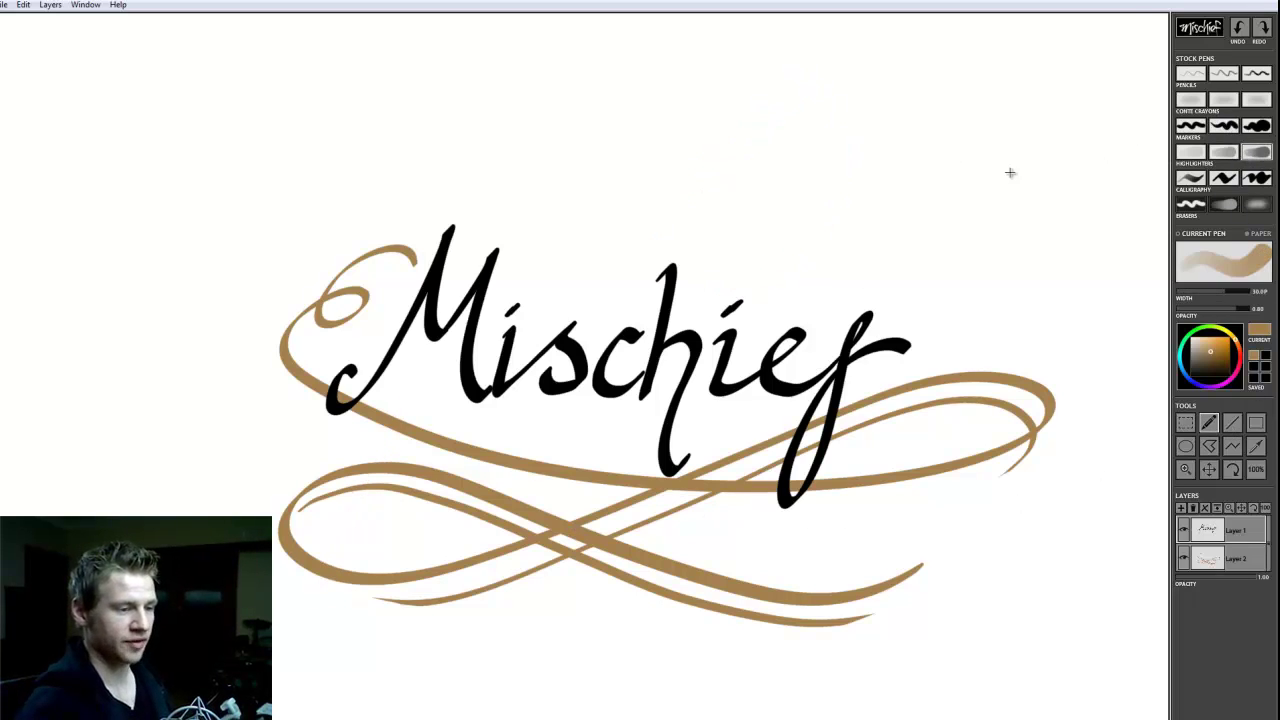
pyautogui.moveTo(751, 241)
pyautogui.mouseDown()
pyautogui.moveTo(969, 103)
pyautogui.moveTo(963, 297)
pyautogui.moveTo(660, 262)
pyautogui.mouseUp()
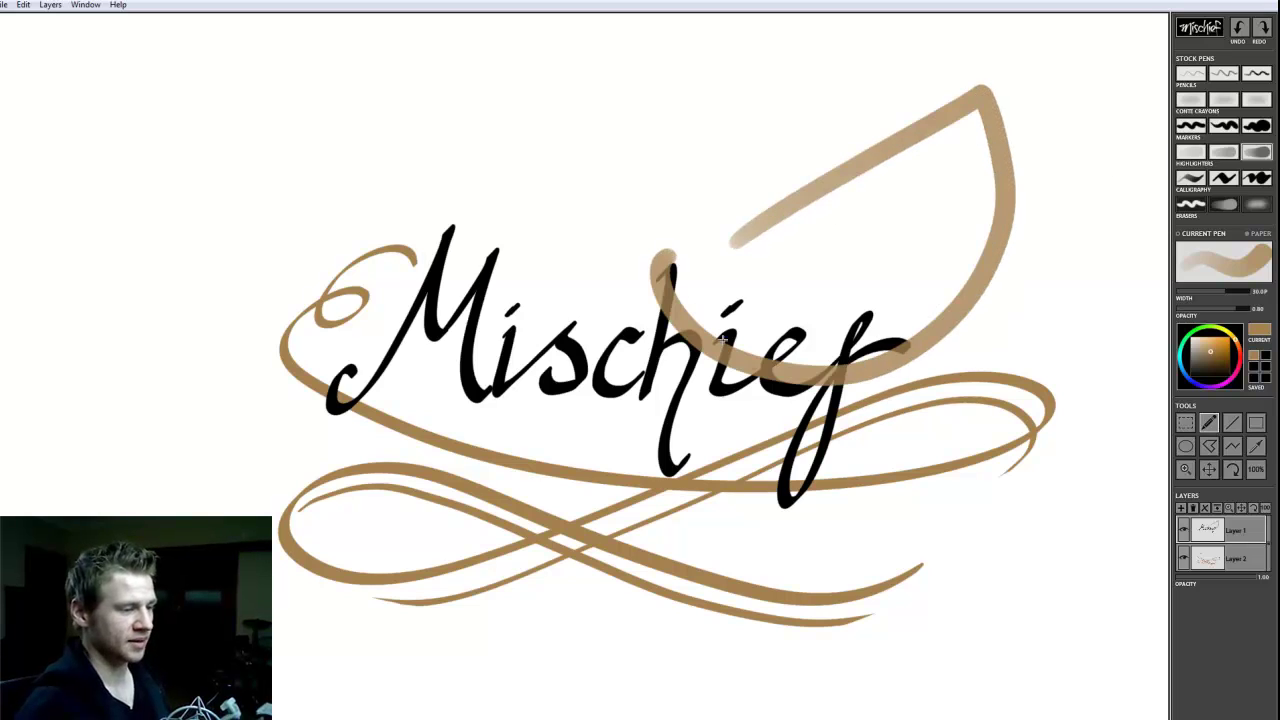
pyautogui.hotkey('ctrl', 'z')
# Switch to the medium pencil, test it above the lettering and undo the test marks.
pyautogui.click(1224, 73)
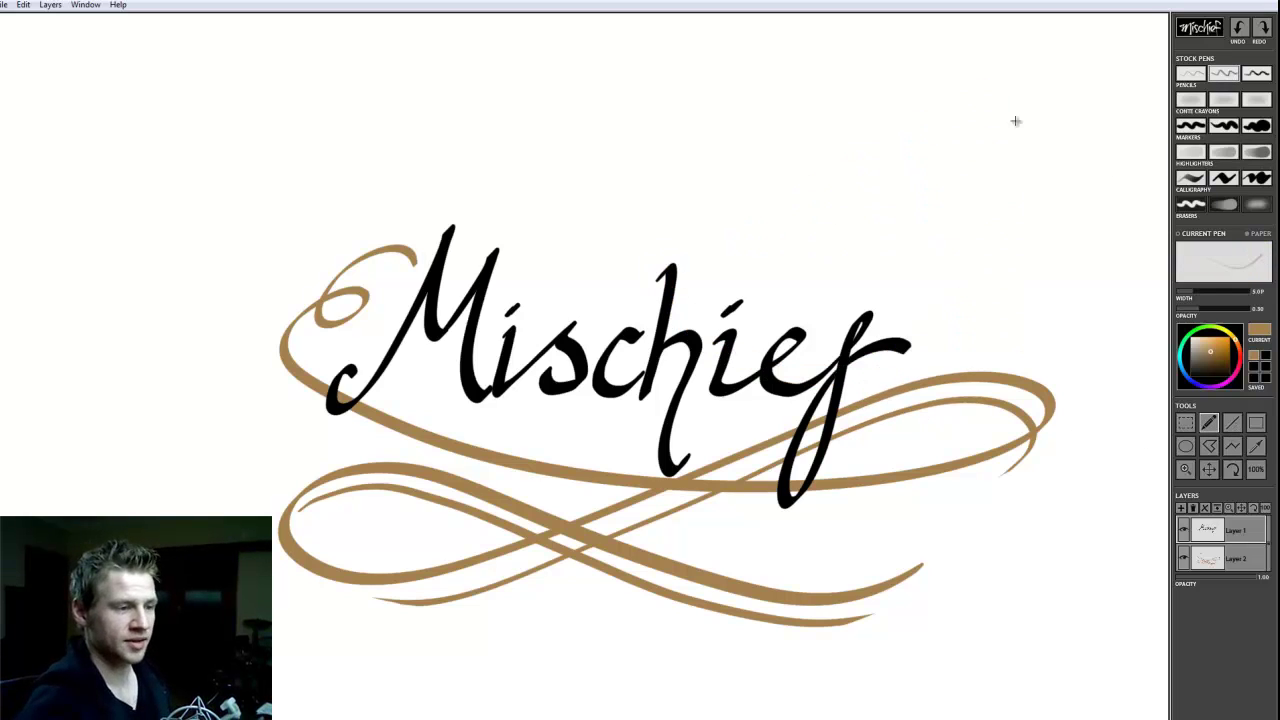
pyautogui.moveTo(688, 221); pyautogui.dragTo(876, 128)
pyautogui.moveTo(968, 88); pyautogui.dragTo(1017, 263)
pyautogui.hotkey('ctrl', 'z')
# Try a pencil rectangle over the lettering and an ellipse above its right half, undoing each shape.
pyautogui.click(1256, 423)
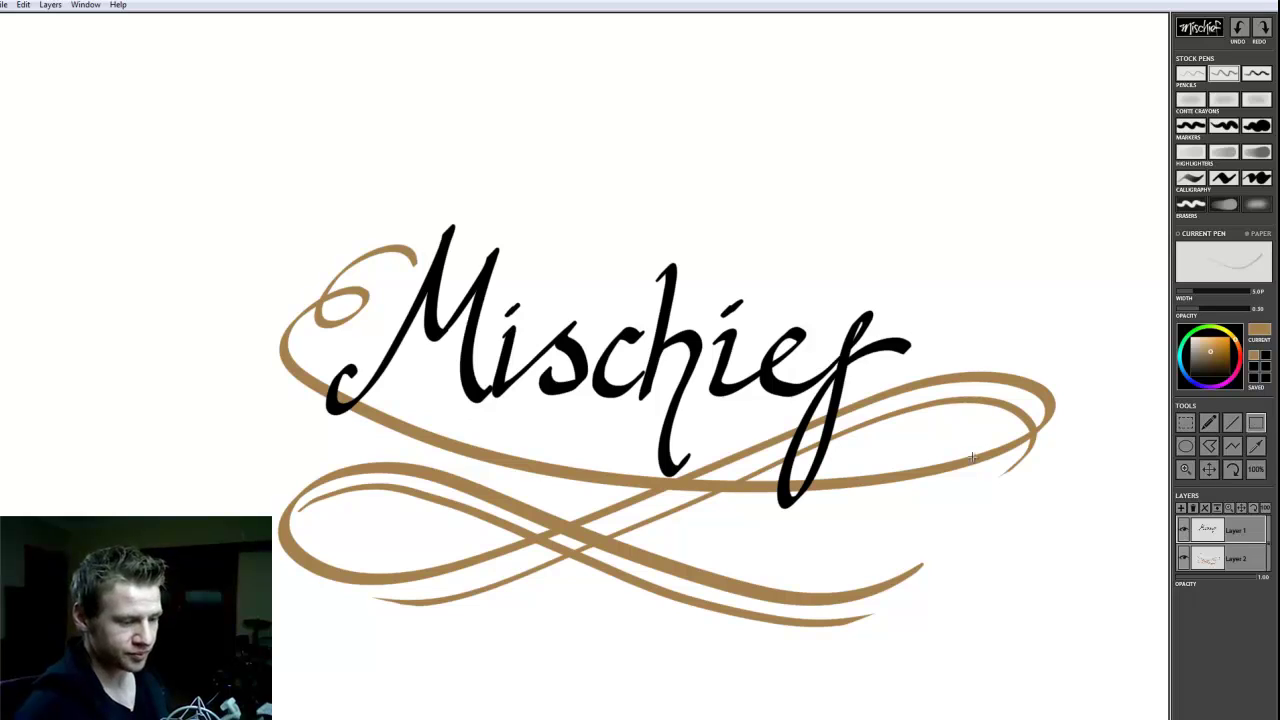
pyautogui.moveTo(545, 473)
pyautogui.mouseDown()
pyautogui.moveTo(773, 323)
pyautogui.moveTo(857, 240)
pyautogui.moveTo(910, 287)
pyautogui.mouseUp()
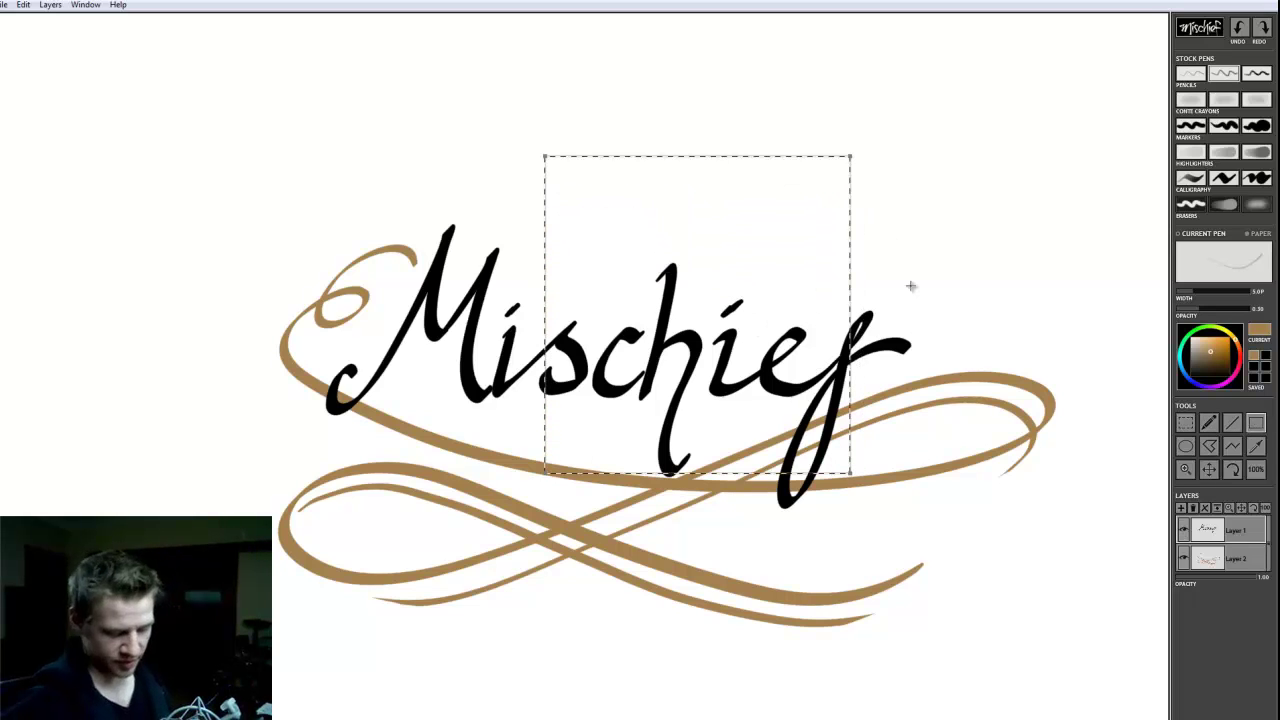
pyautogui.click(911, 286)
pyautogui.hotkey('ctrl', 'z')
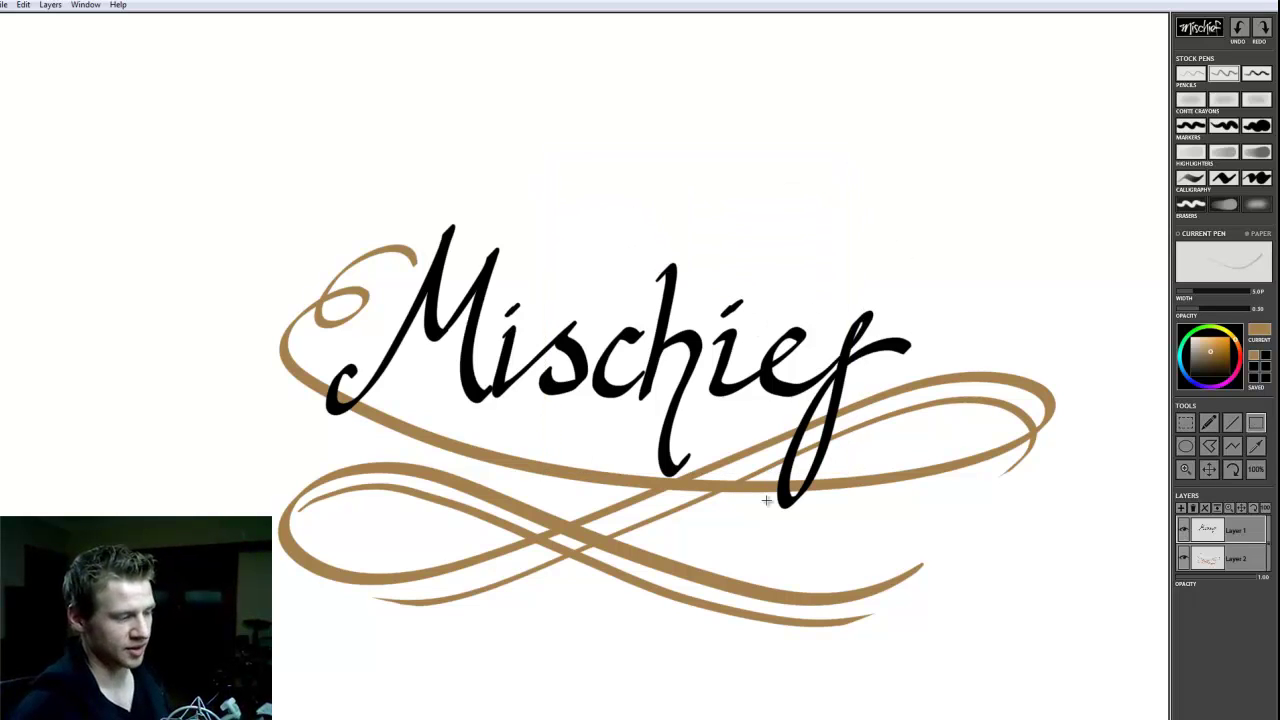
pyautogui.click(1186, 446)
pyautogui.moveTo(908, 187); pyautogui.dragTo(722, 321)
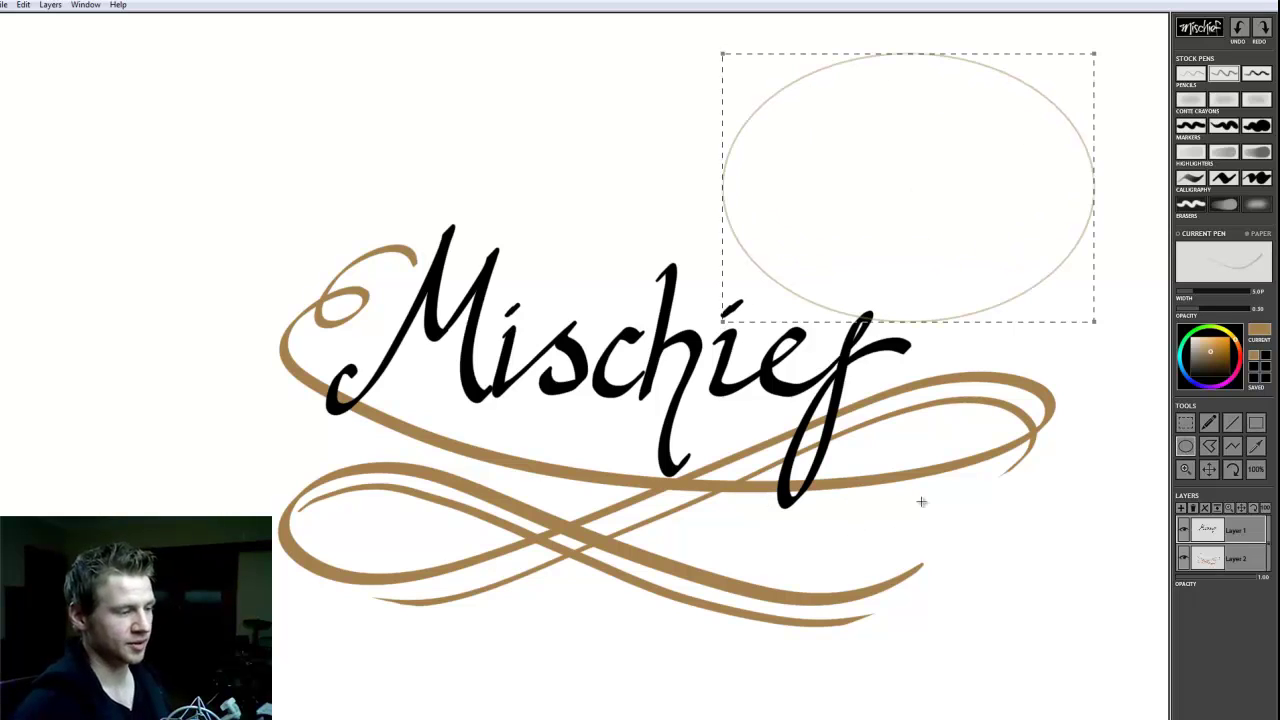
pyautogui.hotkey('ctrl', 'z')
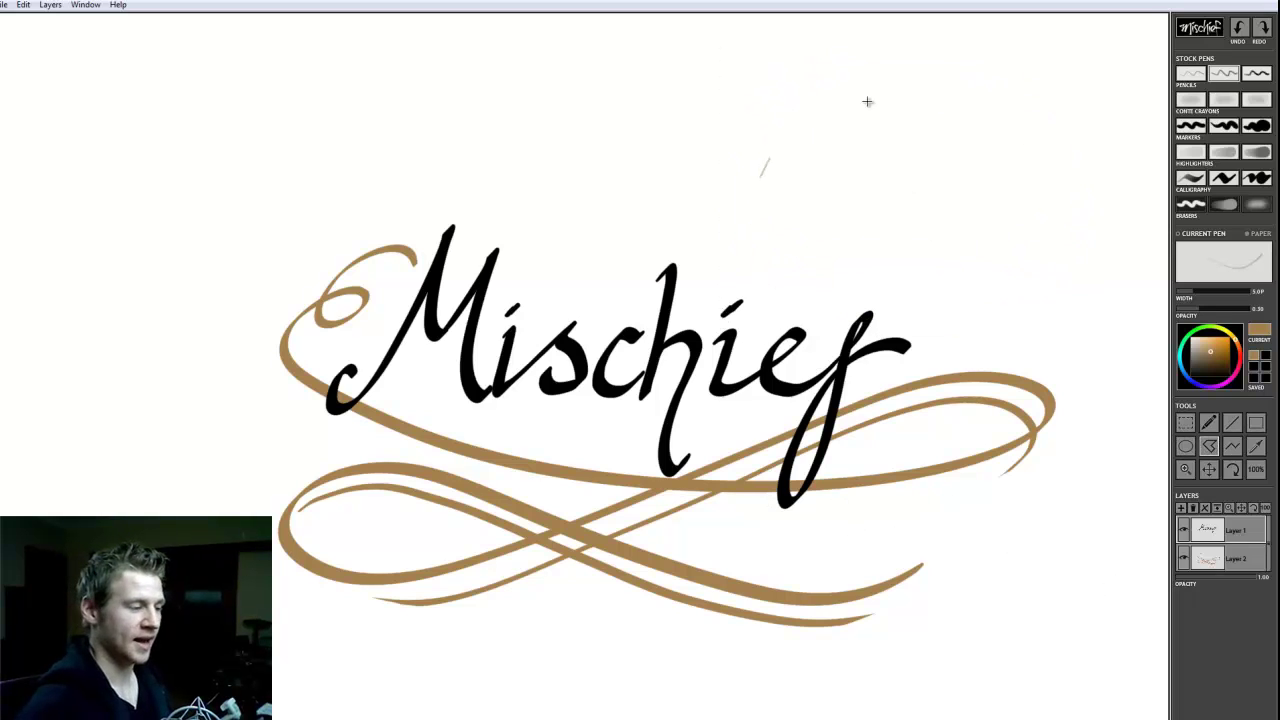
# Try the polygon tool with a closed shape and a second multi-segment outline above the lettering, undoing both.
pyautogui.moveTo(867, 101)
pyautogui.mouseDown()
pyautogui.moveTo(957, 209)
pyautogui.moveTo(874, 280)
pyautogui.moveTo(760, 178)
pyautogui.mouseUp()
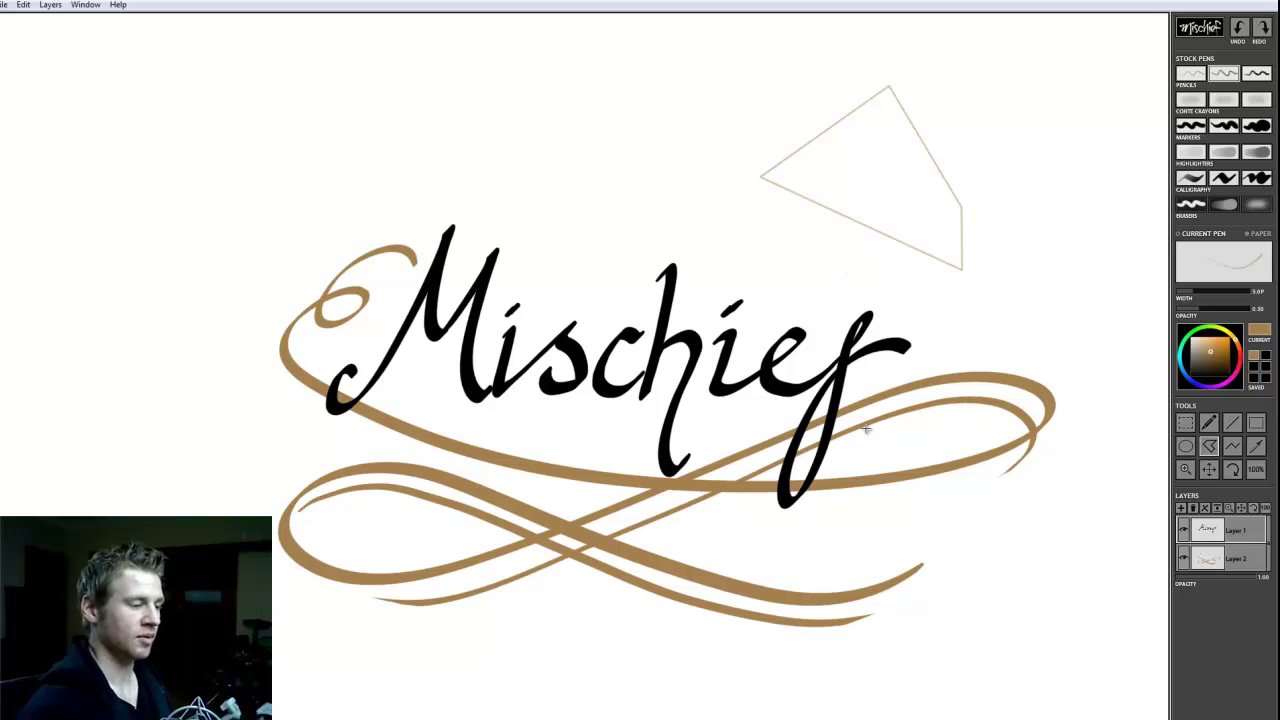
pyautogui.moveTo(575, 195)
pyautogui.mouseDown()
pyautogui.moveTo(677, 100)
pyautogui.moveTo(789, 229)
pyautogui.moveTo(931, 251)
pyautogui.moveTo(1080, 228)
pyautogui.mouseUp()
pyautogui.click(1051, 376)
pyautogui.click(877, 503)
pyautogui.hotkey('ctrl', 'z')
pyautogui.hotkey('ctrl', 'z')
pyautogui.hotkey('ctrl', 'z')
pyautogui.hotkey('ctrl', 'z')
pyautogui.hotkey('ctrl', 'z')
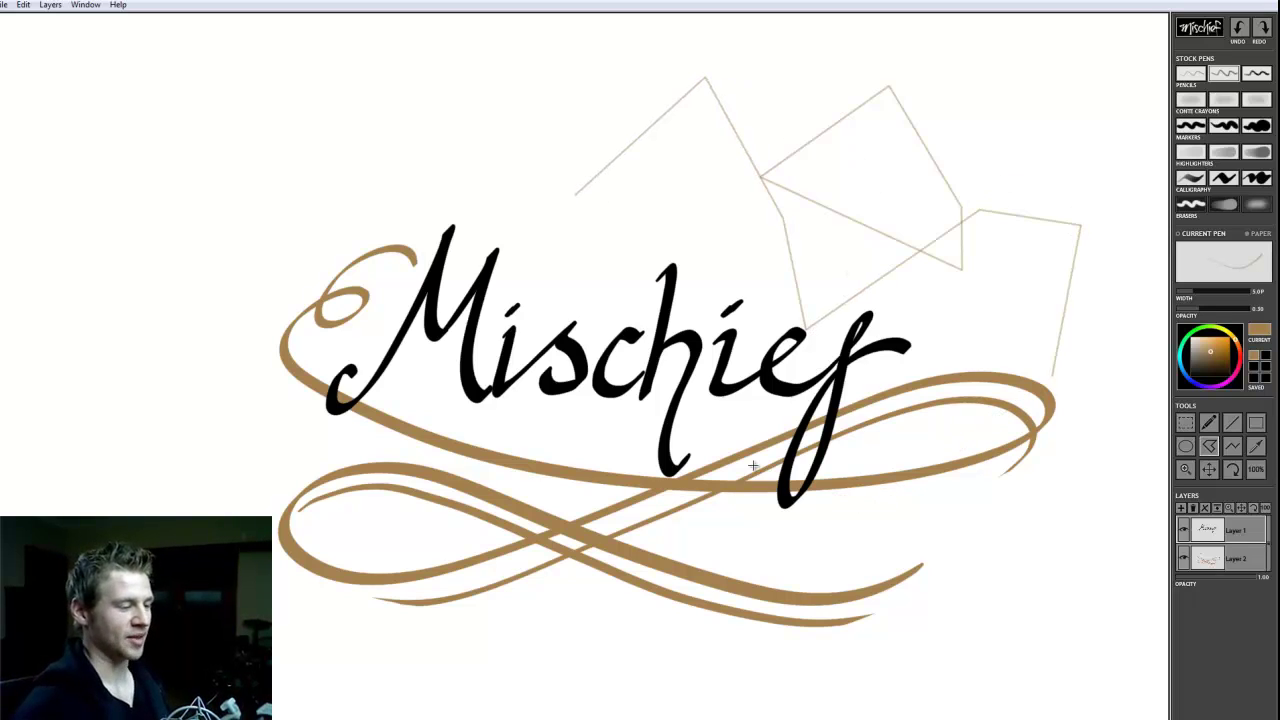
pyautogui.hotkey('ctrl', 'z')
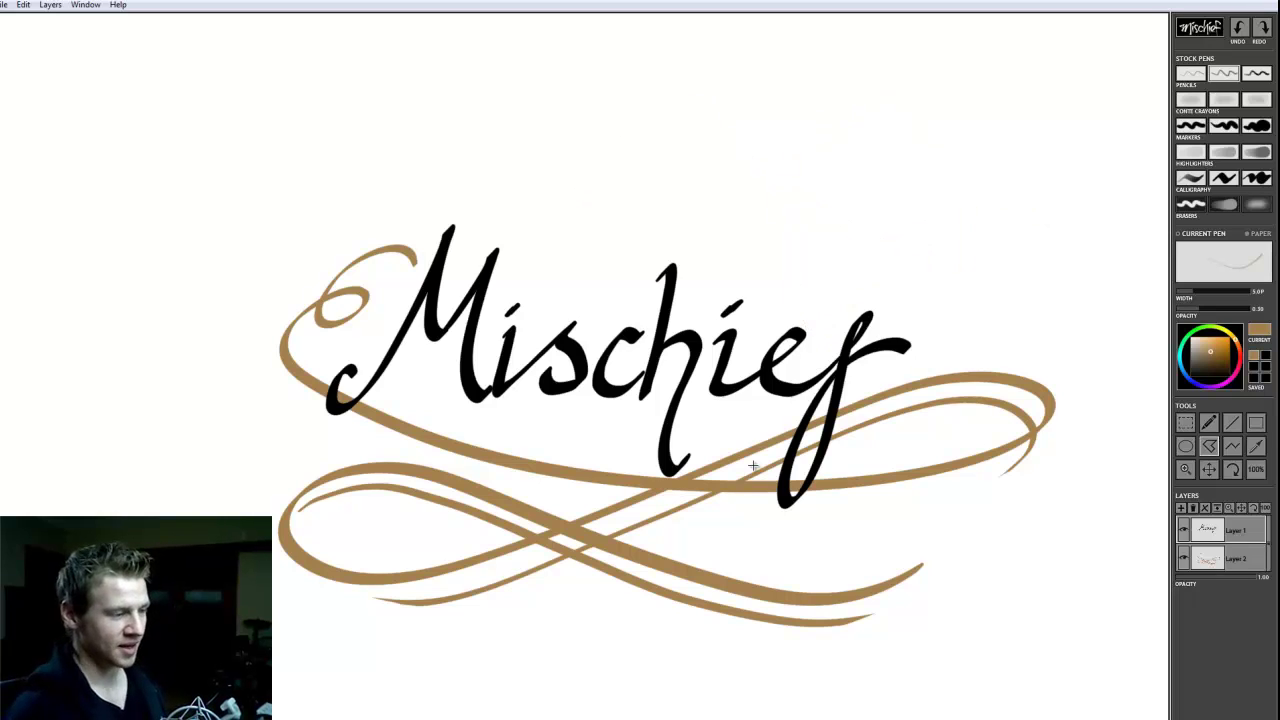
# Try an open multi-segment line with the polyline tool beside the lettering, return to freehand drawing and undo the line.
pyautogui.click(1233, 449)
pyautogui.moveTo(781, 169)
pyautogui.mouseDown()
pyautogui.moveTo(892, 93)
pyautogui.moveTo(936, 137)
pyautogui.moveTo(950, 221)
pyautogui.moveTo(909, 281)
pyautogui.moveTo(880, 190)
pyautogui.moveTo(901, 193)
pyautogui.moveTo(919, 253)
pyautogui.moveTo(1056, 289)
pyautogui.moveTo(1205, 441)
pyautogui.moveTo(856, 320)
pyautogui.moveTo(890, 331)
pyautogui.moveTo(944, 302)
pyautogui.mouseUp()
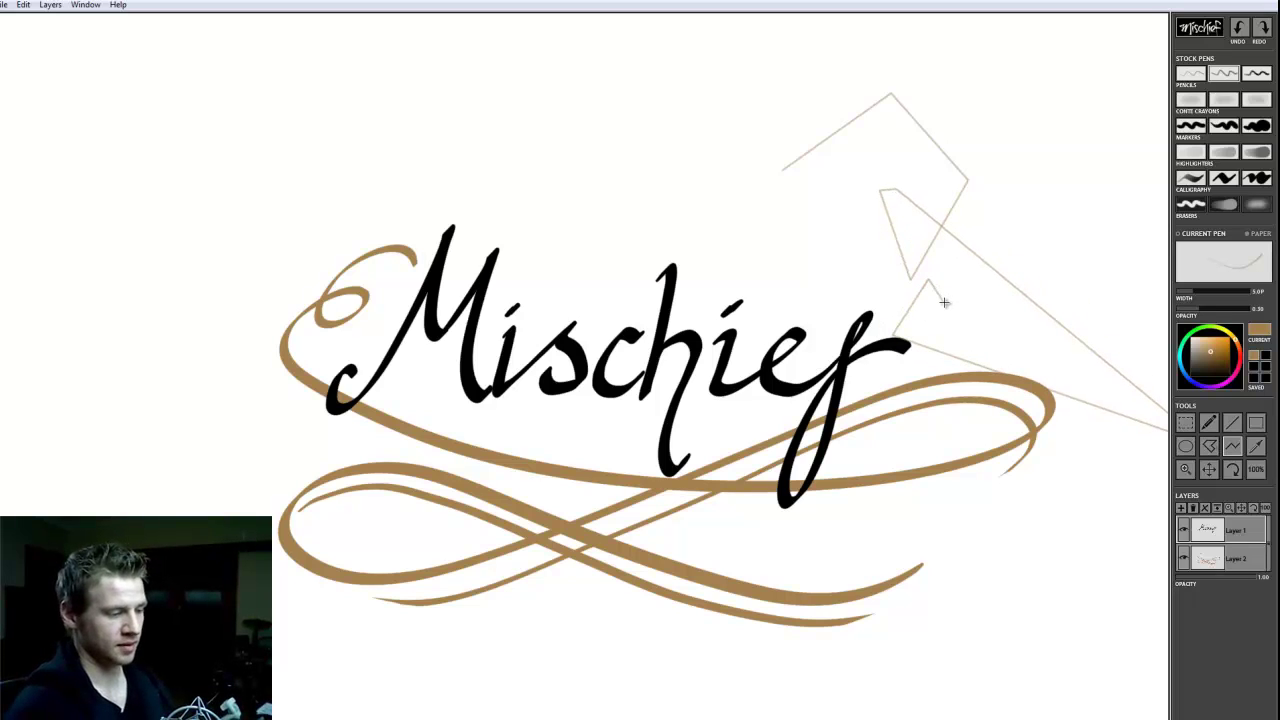
pyautogui.doubleClick(943, 303)
pyautogui.press('b')
pyautogui.hotkey('ctrl', 'z')
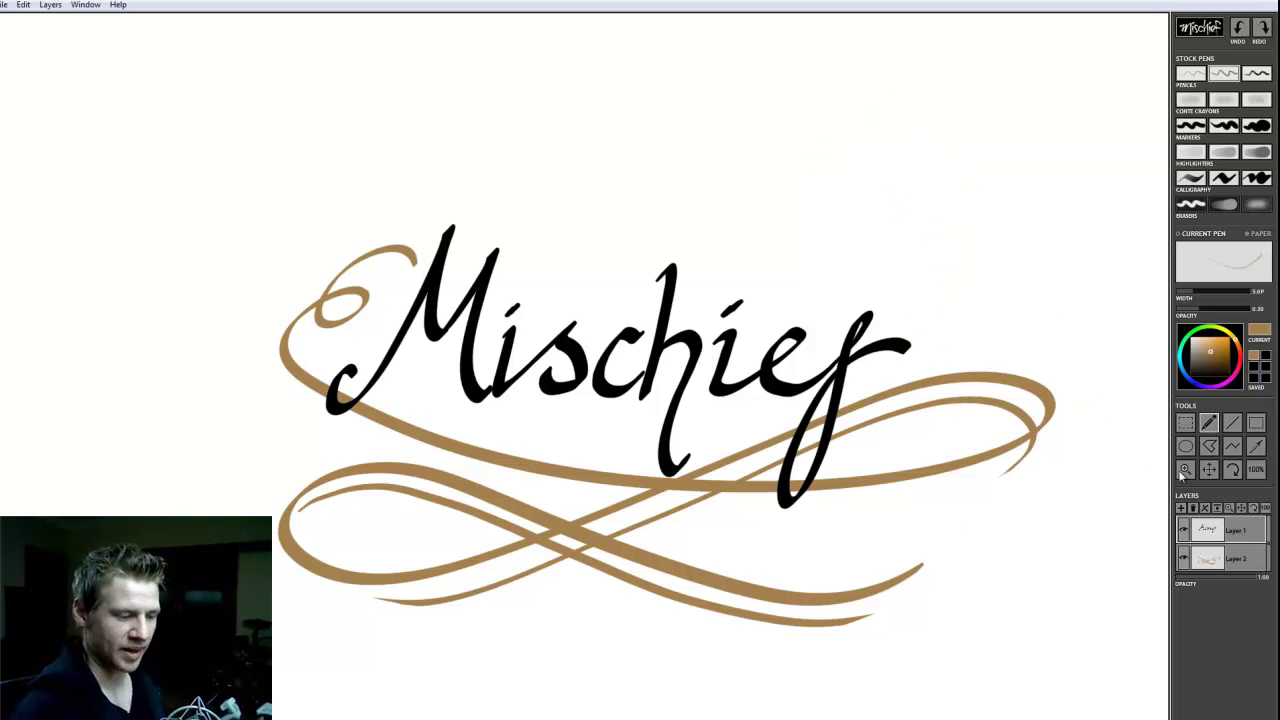
# Zoom, pan and slightly rotate the canvas with the view tools, and reset the view to 100%.
pyautogui.click(1186, 469)
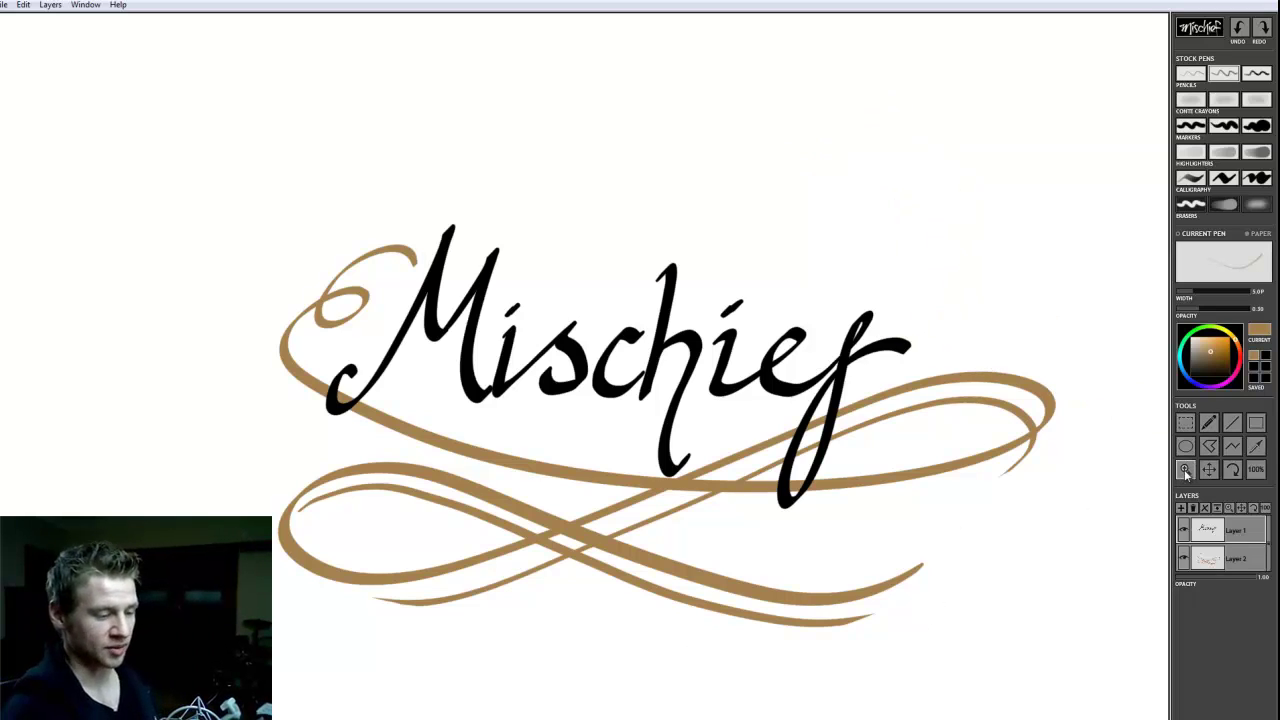
pyautogui.moveTo(666, 407)
pyautogui.mouseDown()
pyautogui.moveTo(651, 409)
pyautogui.moveTo(682, 411)
pyautogui.moveTo(669, 423)
pyautogui.mouseUp()
pyautogui.press('space')
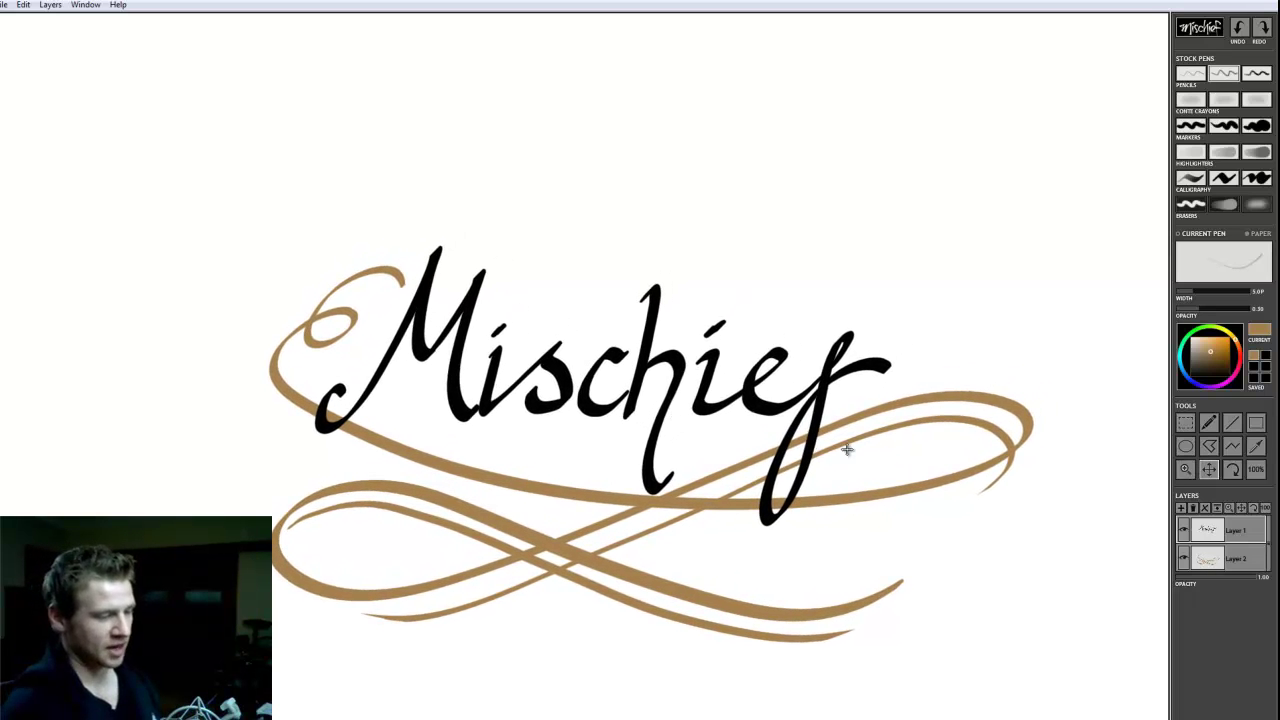
pyautogui.click(1230, 472)
pyautogui.moveTo(714, 414); pyautogui.dragTo(716, 446)
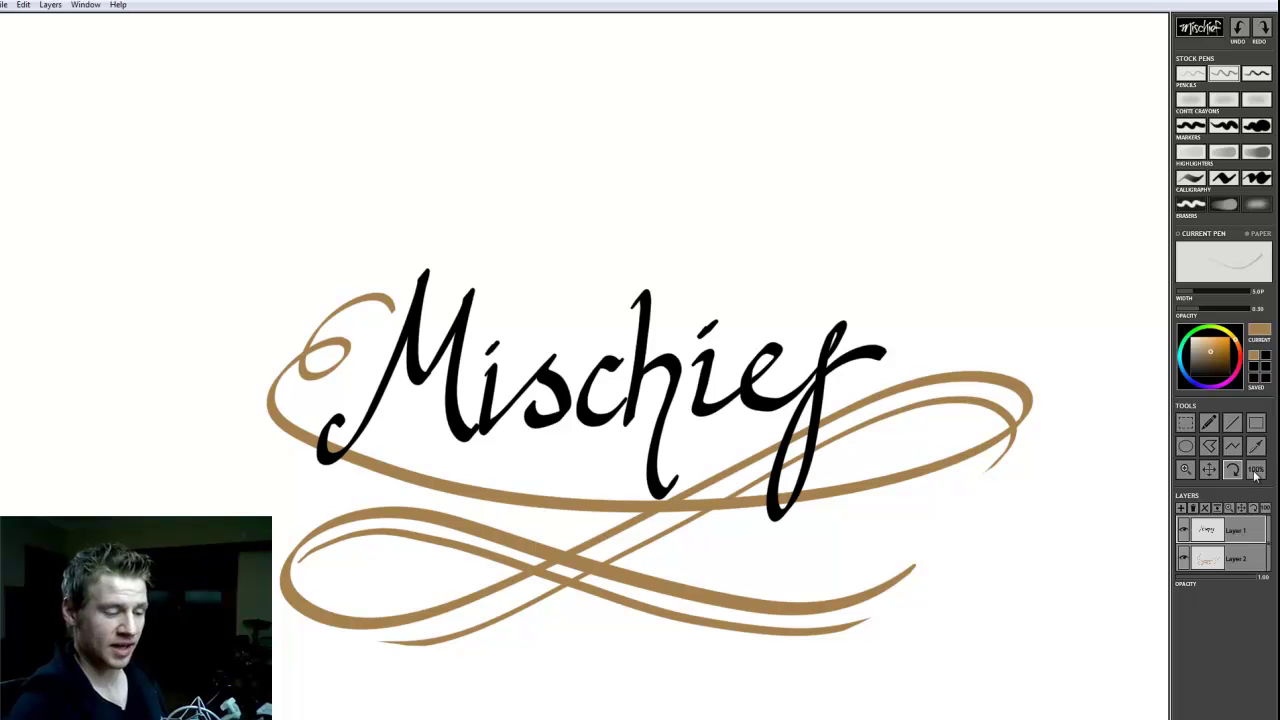
pyautogui.click(1256, 472)
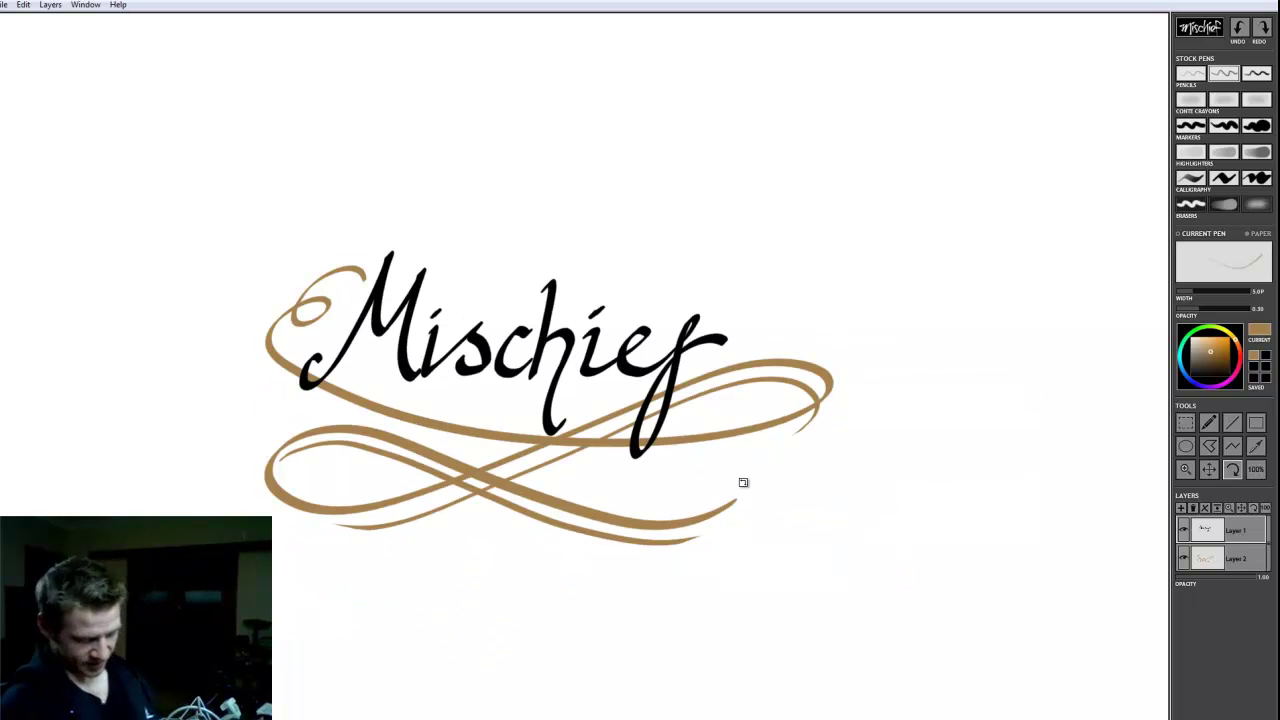
# Pan and zoom around the lettering using the quick view modes, and restore the 100% view.
pyautogui.press('space')
pyautogui.moveTo(647, 446); pyautogui.dragTo(708, 452)
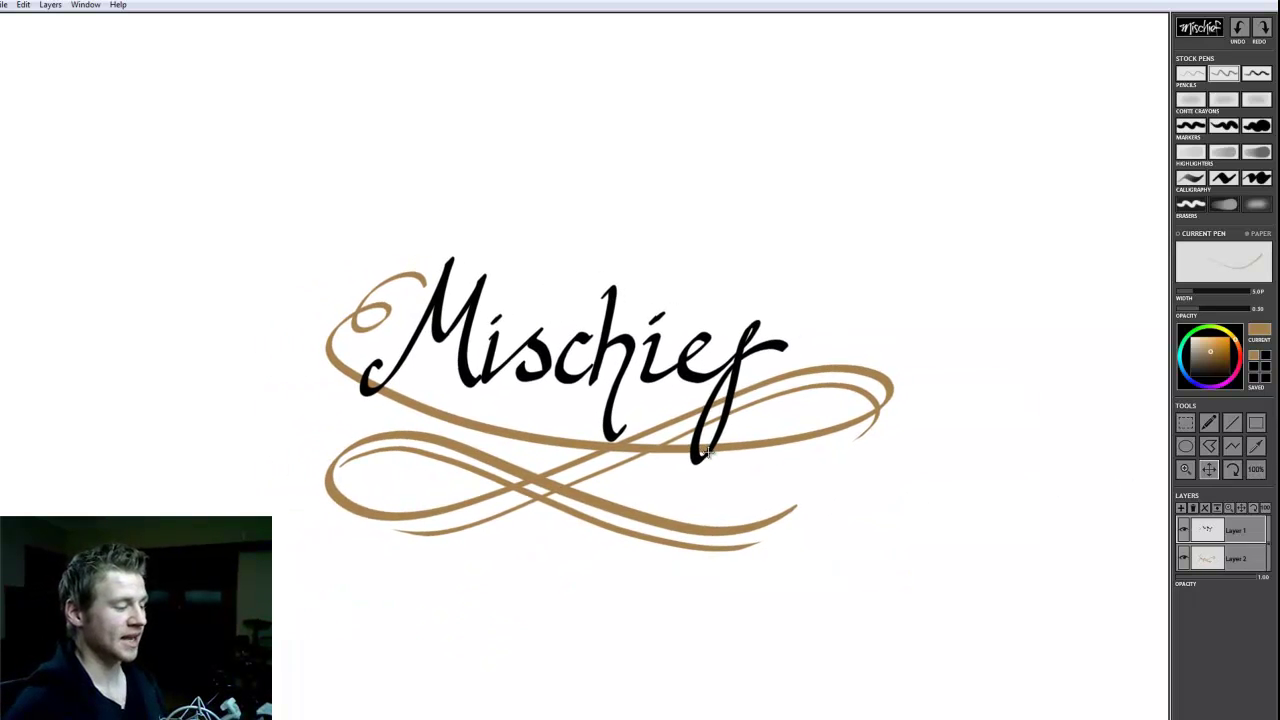
pyautogui.press('z')
pyautogui.moveTo(631, 414); pyautogui.dragTo(659, 415)
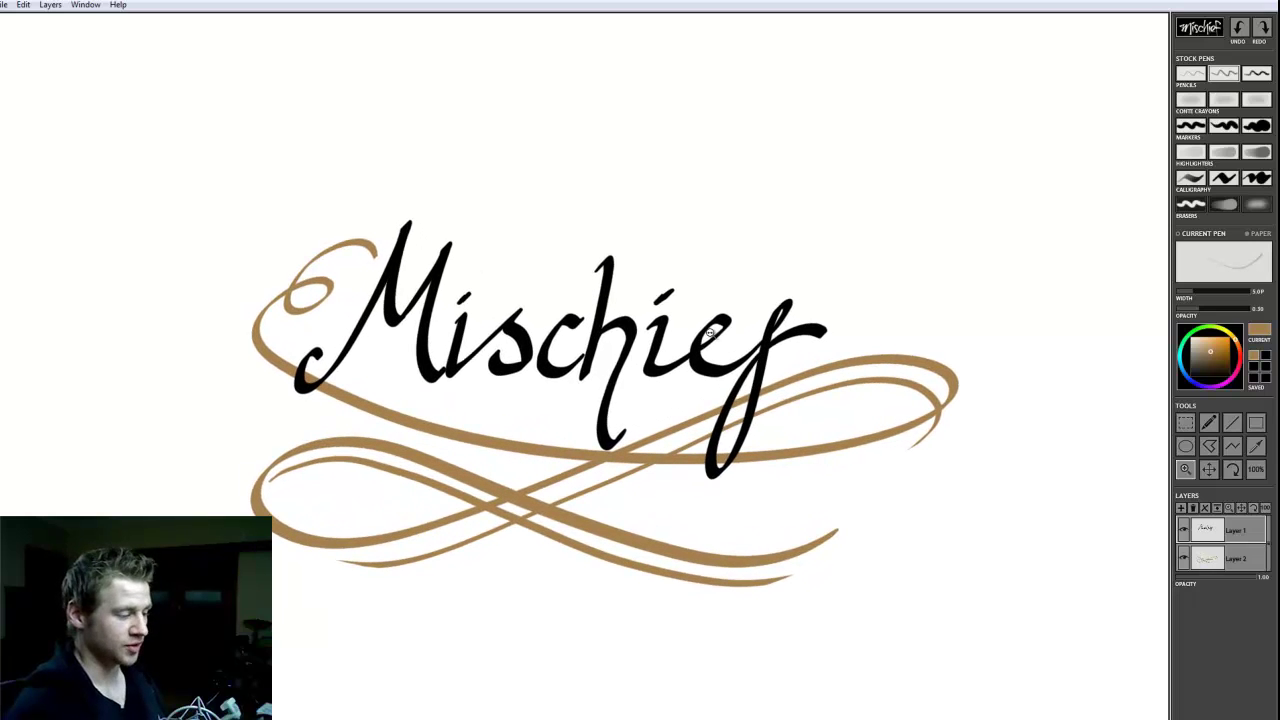
pyautogui.moveTo(711, 332)
pyautogui.mouseDown()
pyautogui.moveTo(1236, 386)
pyautogui.moveTo(623, 406)
pyautogui.moveTo(640, 404)
pyautogui.mouseUp()
pyautogui.click(1256, 470)
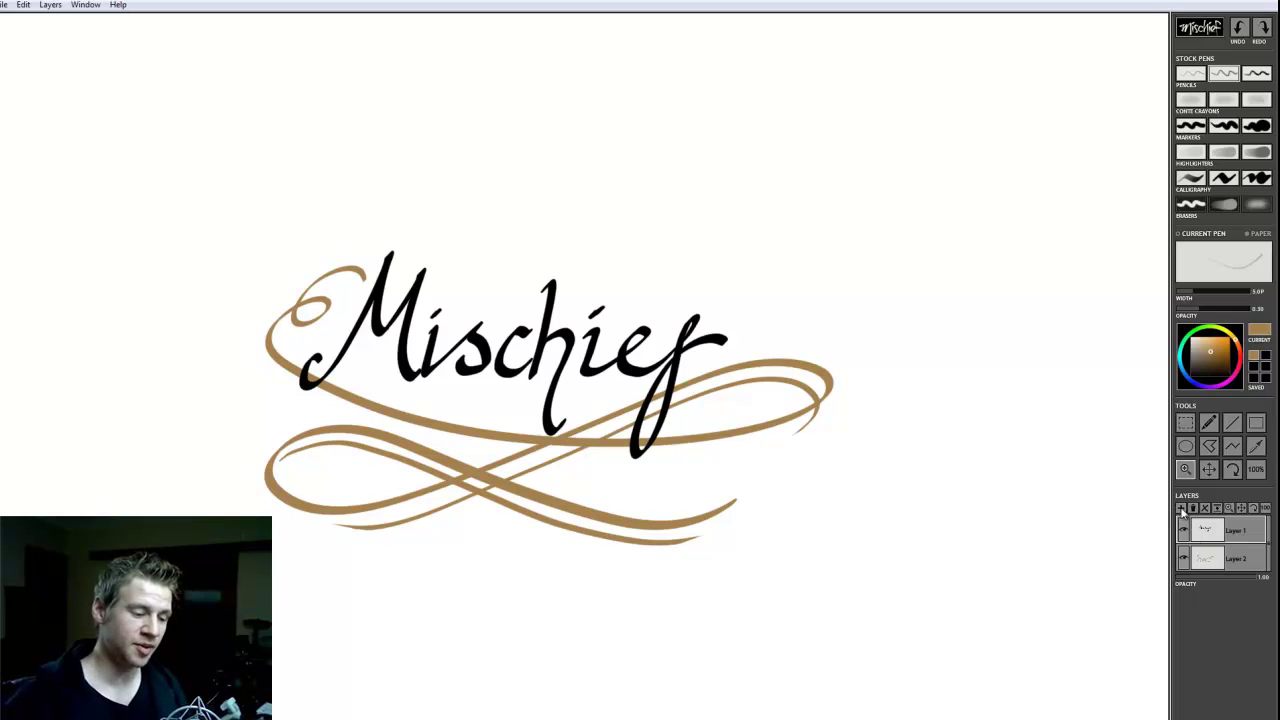
# Add an empty layer above the lettering, toggle its visibility off and on, and delete it.
pyautogui.click(1181, 509)
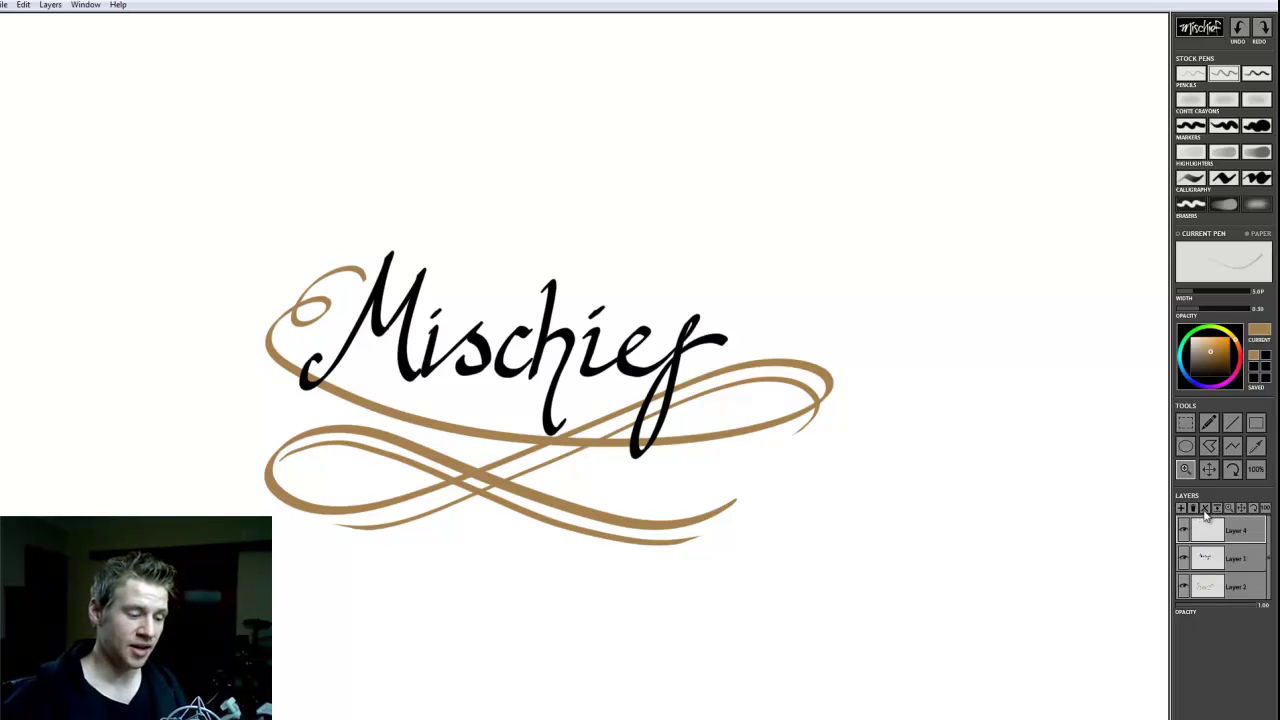
pyautogui.click(1185, 530)
pyautogui.click(1186, 533)
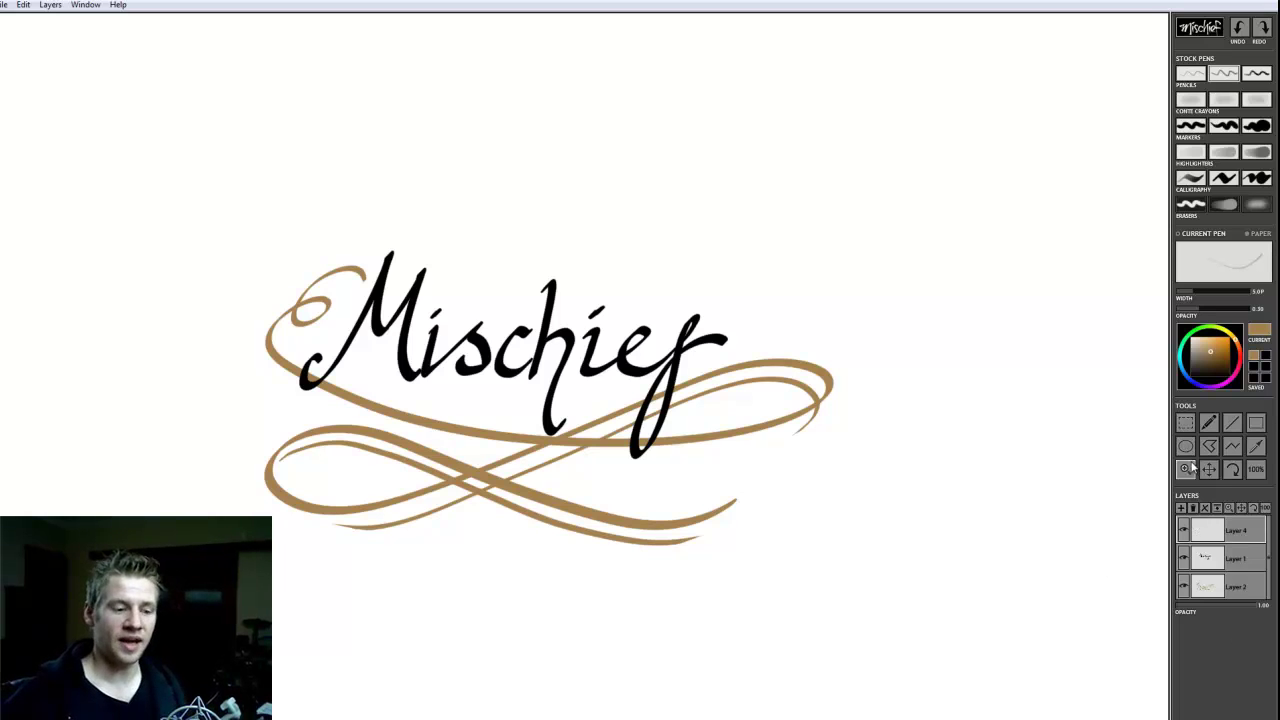
pyautogui.click(1187, 468)
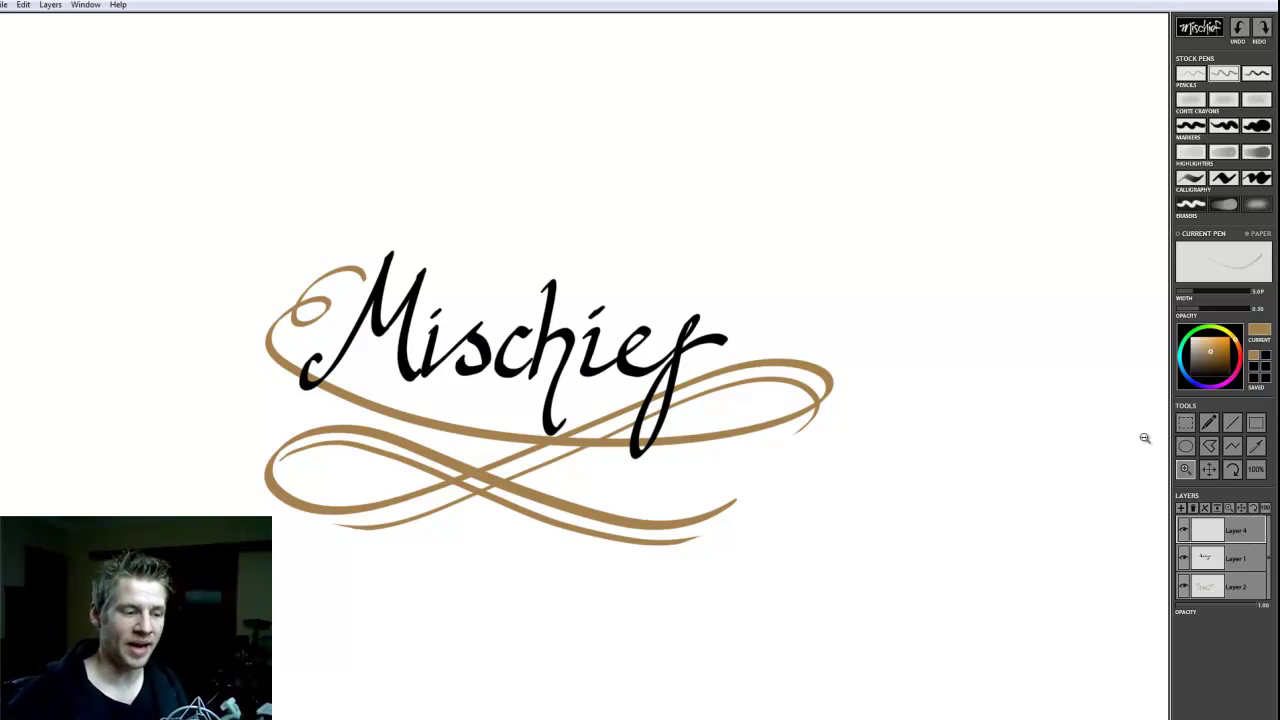
pyautogui.click(1194, 509)
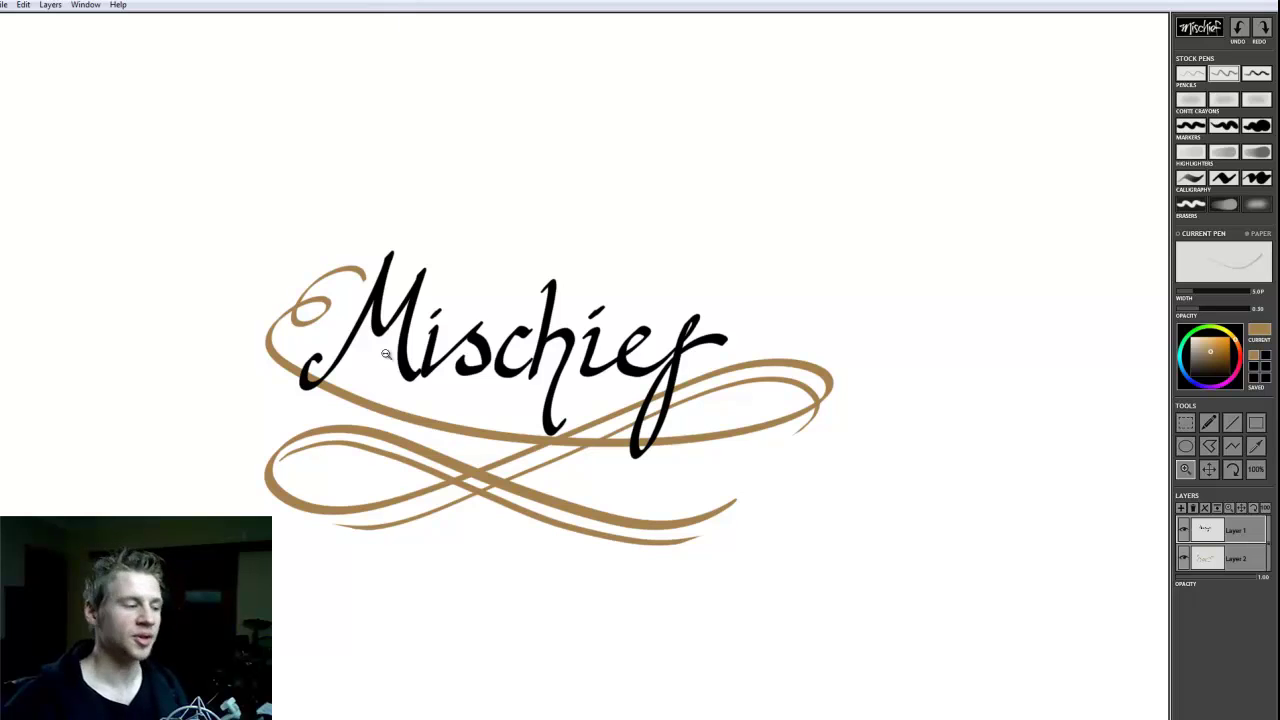
# Zoom in on the Mischief lettering and pan it slightly across the canvas.
pyautogui.click(523, 376)
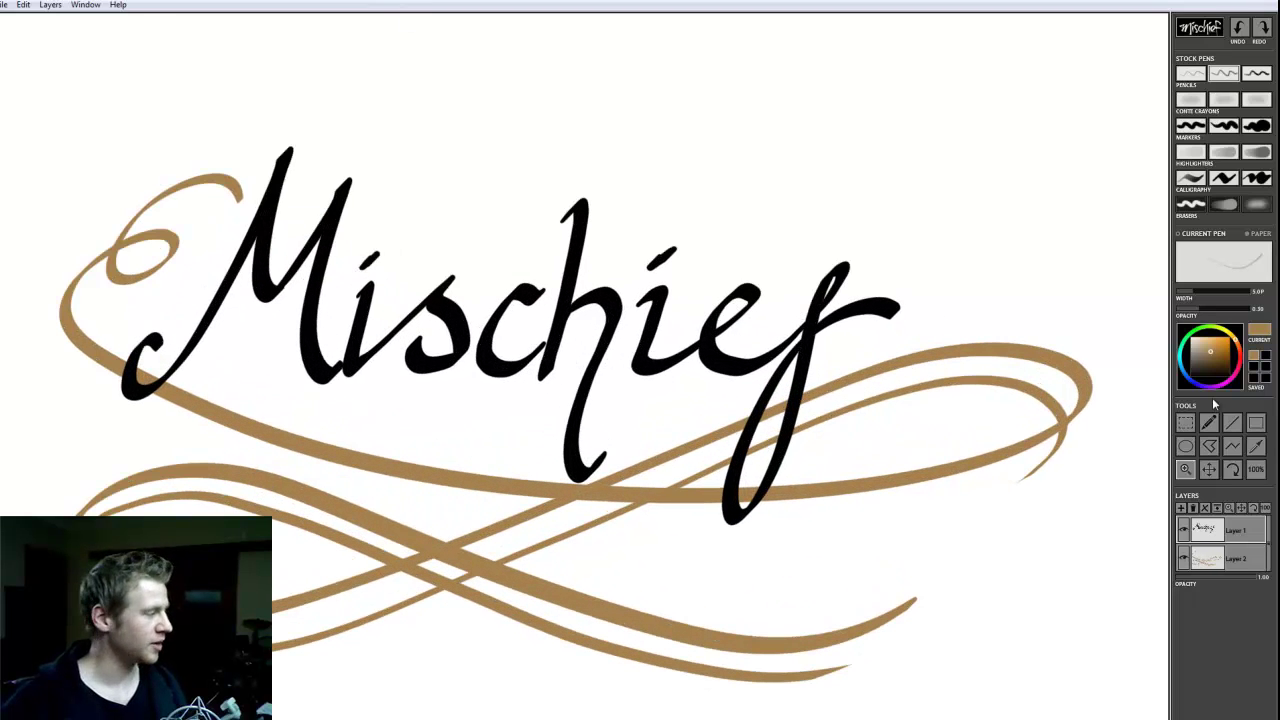
pyautogui.click(1209, 469)
pyautogui.moveTo(707, 489); pyautogui.dragTo(735, 488)
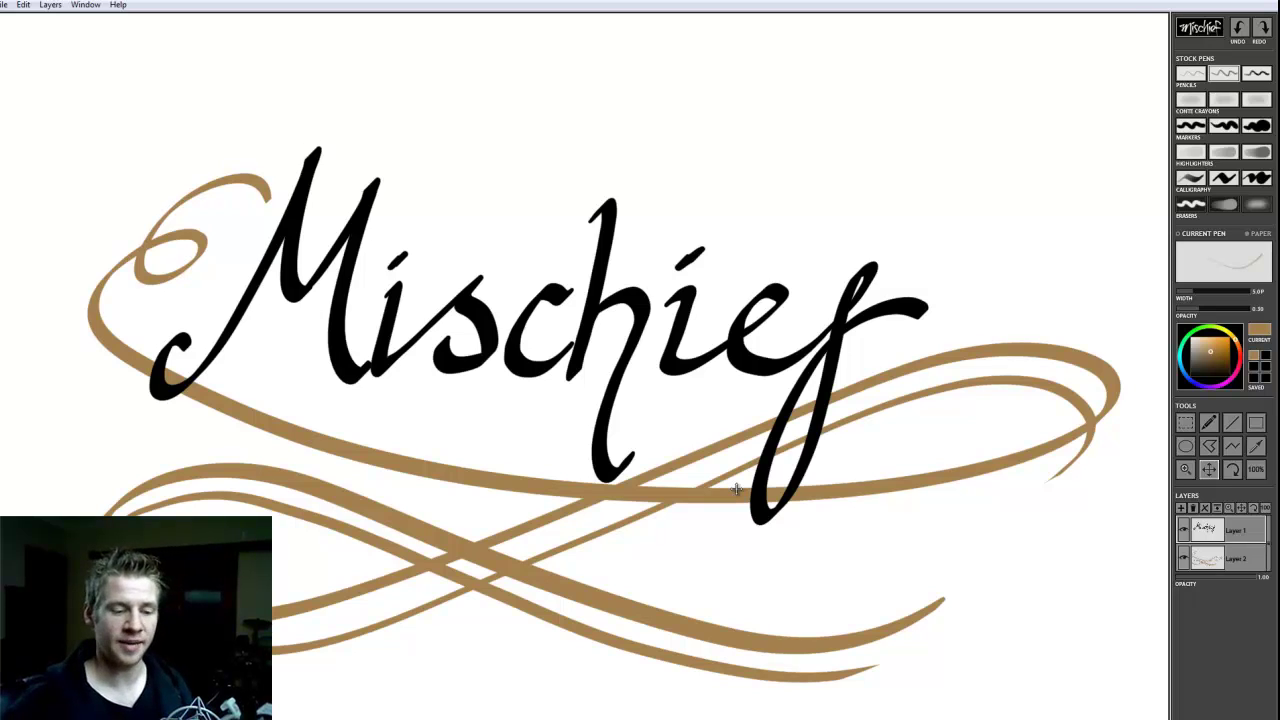